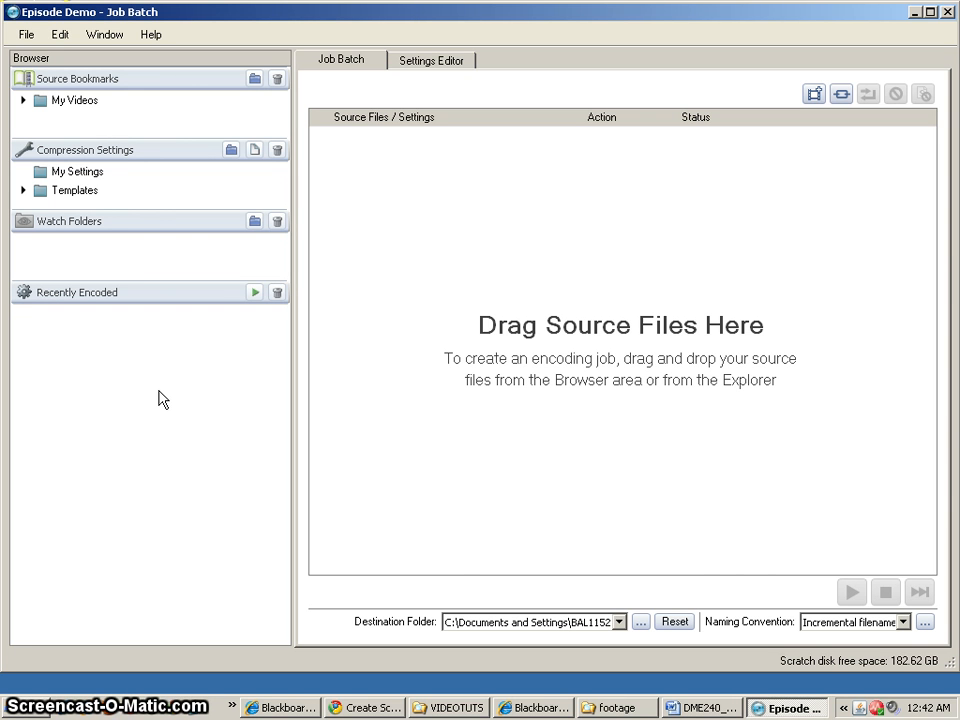
Step: Add CARS_HDV60i.MTS from the CompressionTests footage folder to the job batch as a source file
click(493, 698)
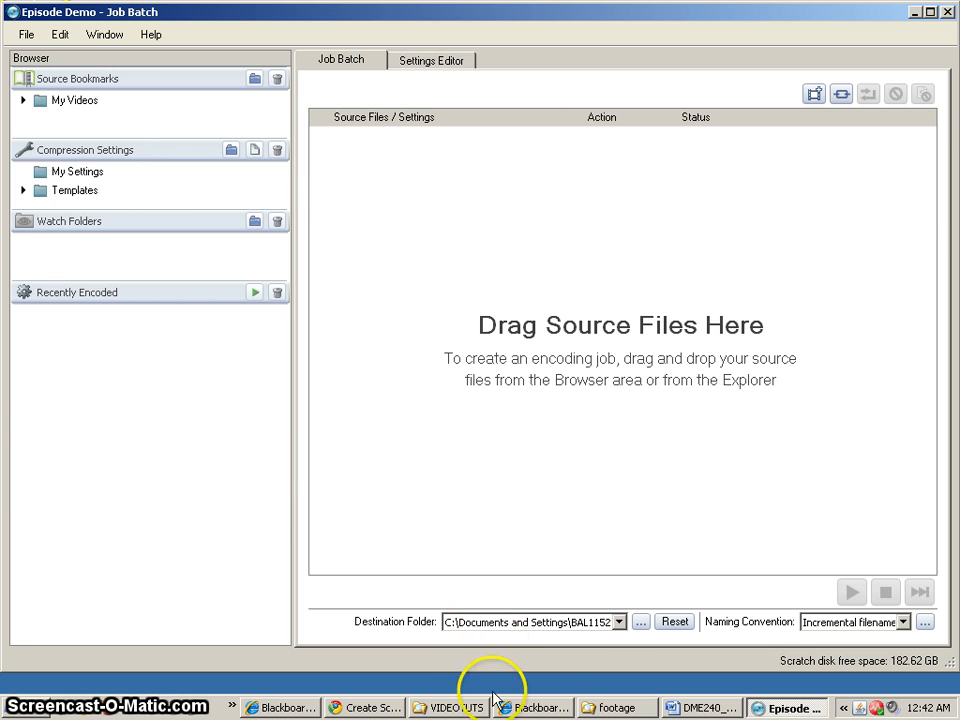
click(617, 708)
drag(549, 208, 606, 321)
drag(525, 79, 690, 190)
drag(694, 322, 694, 322)
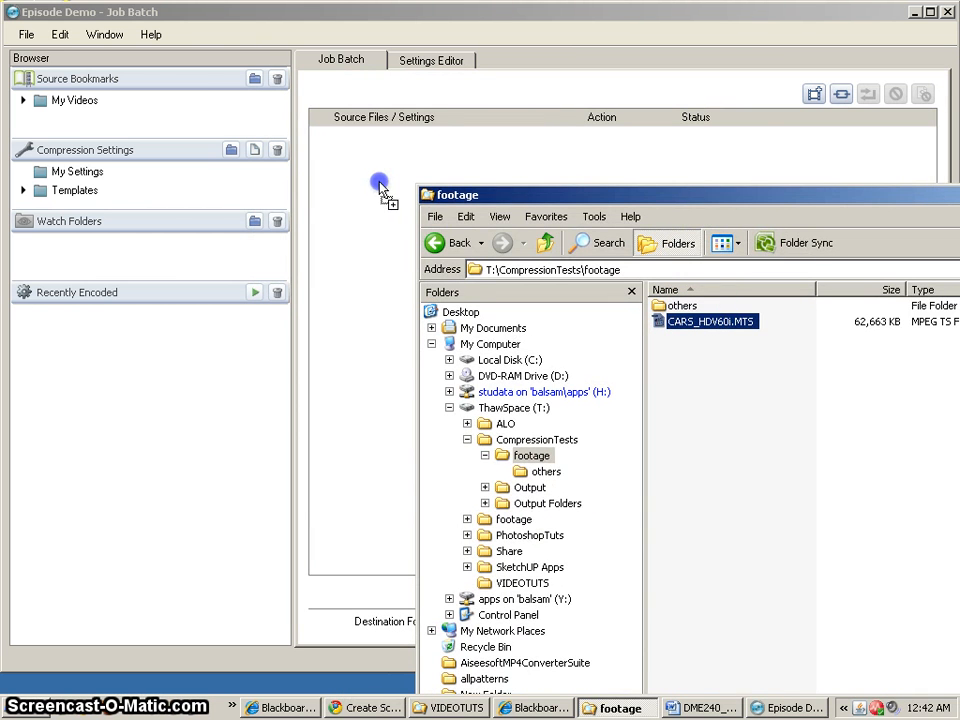
drag(380, 185, 381, 185)
click(425, 139)
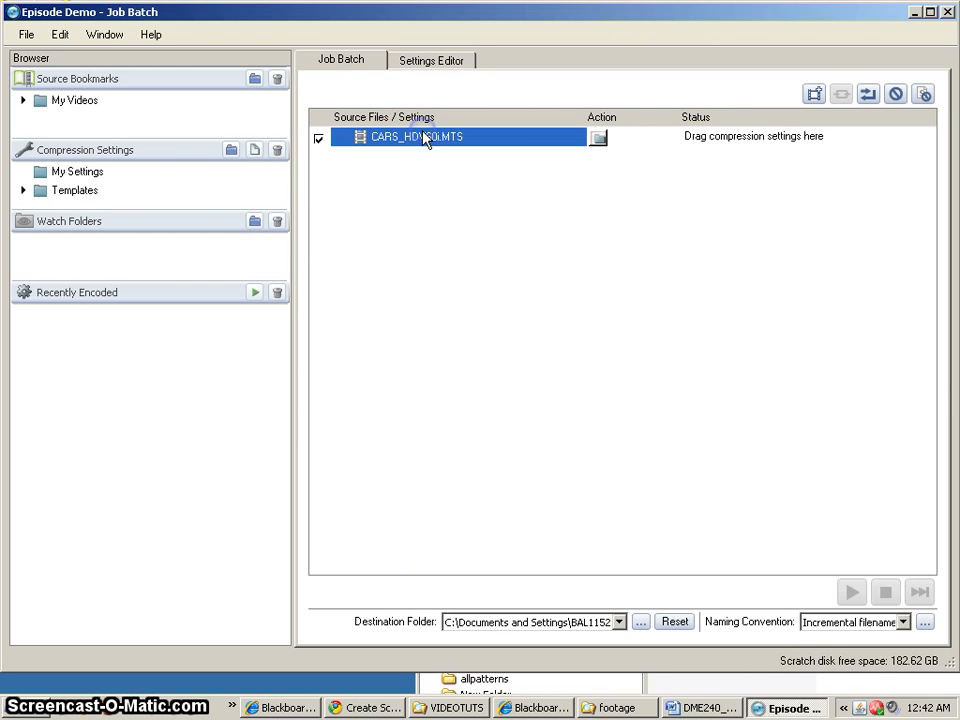
Step: Add AVCHD_HD.MTS, COURTYARD_DVWIDE.avi, FARM_HDV60i.M2T and UC2002_352x240.mpeg from the footage folder's others subfolder to the job batch
click(957, 423)
click(686, 307)
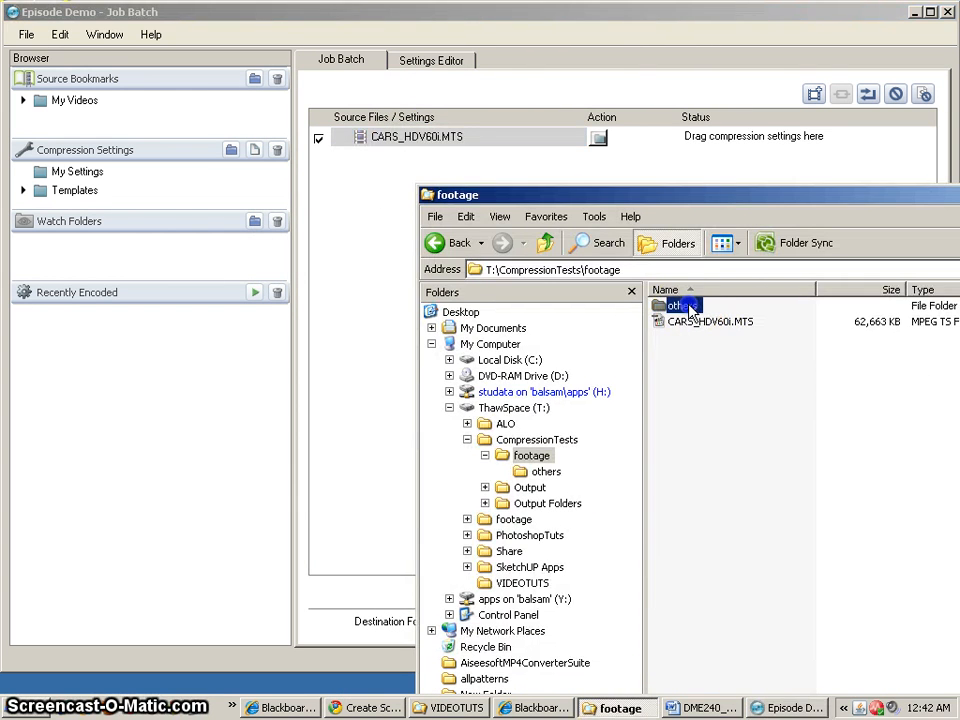
double_click(690, 307)
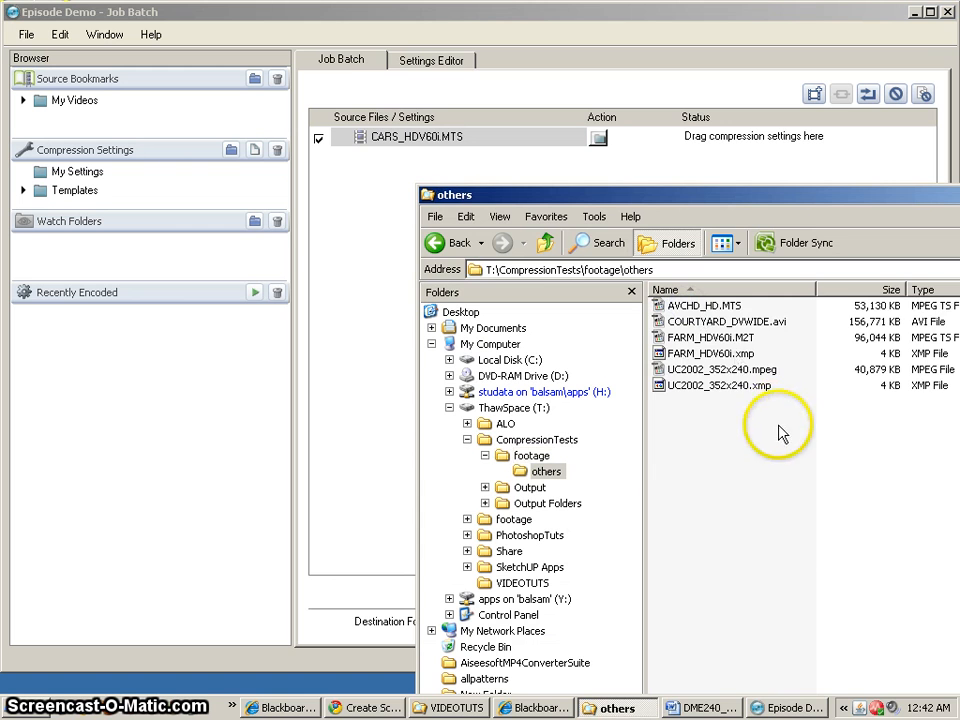
click(760, 369)
ctrl+click(730, 338)
ctrl+click(705, 322)
ctrl+click(688, 307)
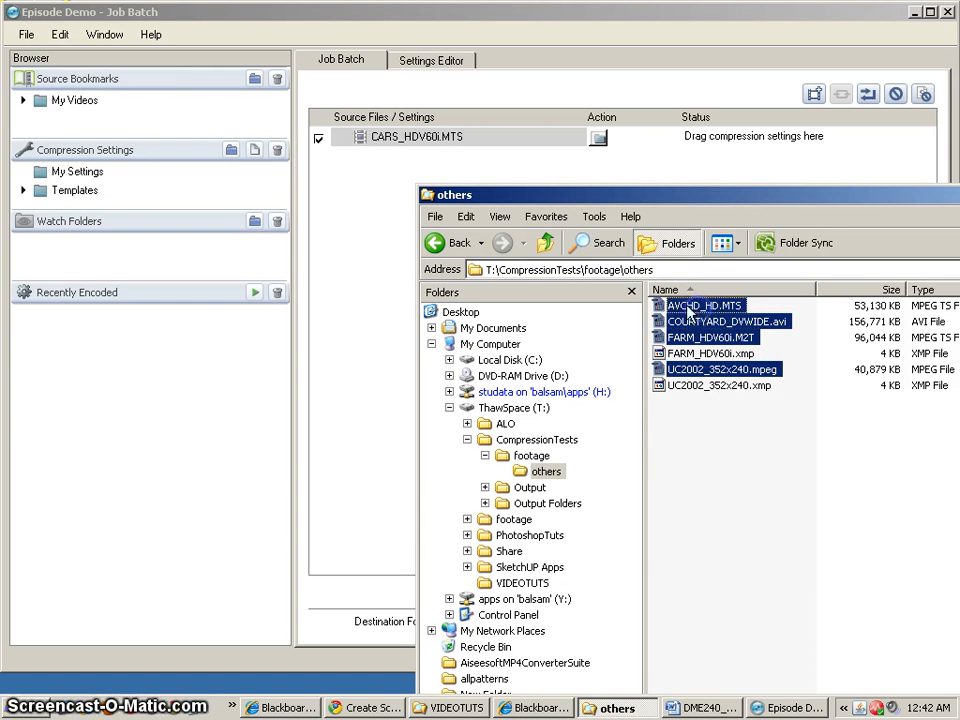
drag(391, 213, 332, 212)
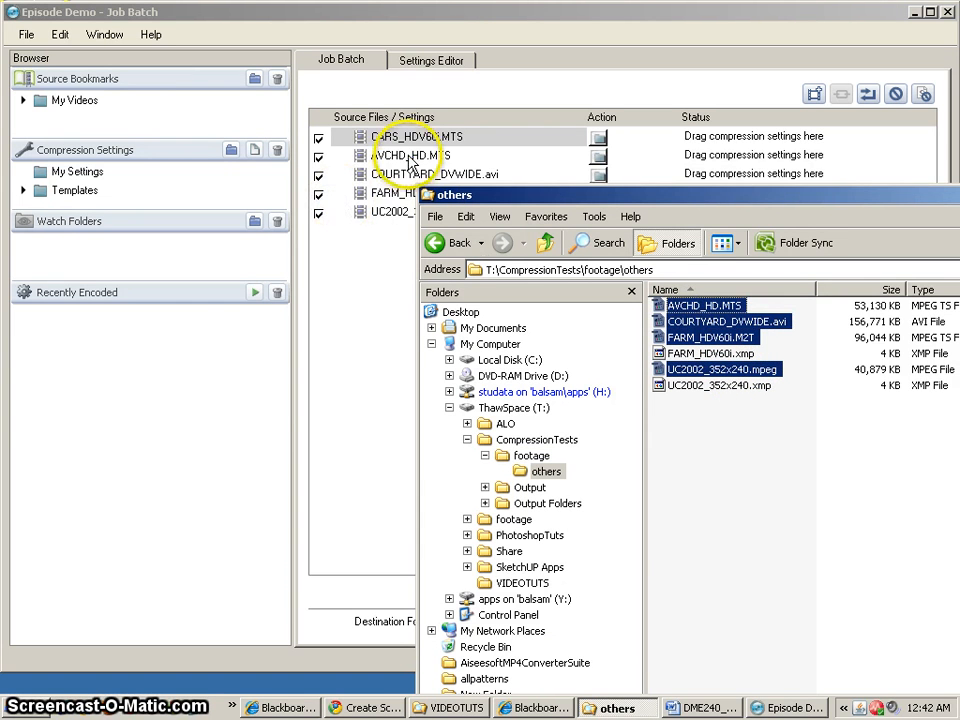
Step: Remove the AVCHD, COURTYARD, FARM and UC2002 source files from the job batch
click(343, 155)
shift+click(426, 214)
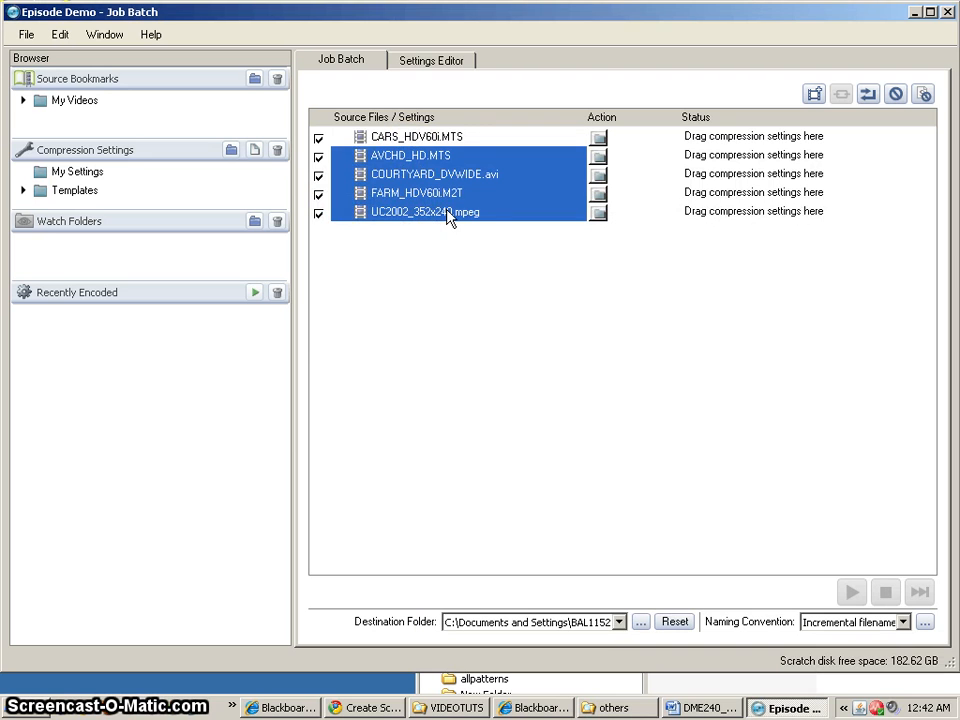
key(Delete)
click(426, 140)
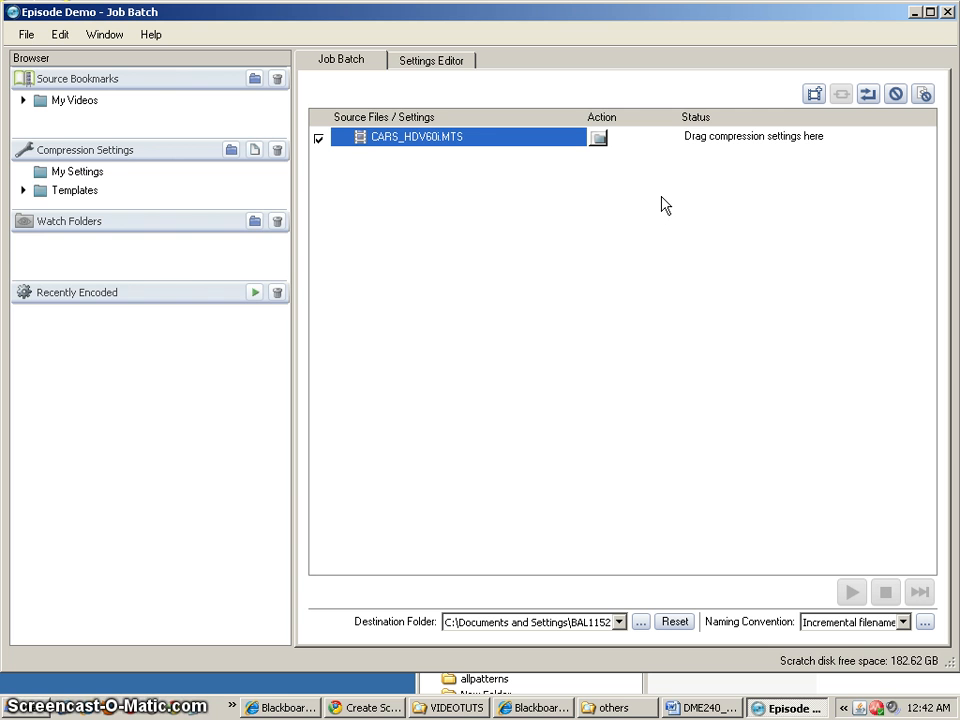
Step: Apply the NTSC_7Mbit template from Authoring, DVD Authoring, DVD Video, HD_to_SD to the CARS_HDV60i.MTS source
click(23, 190)
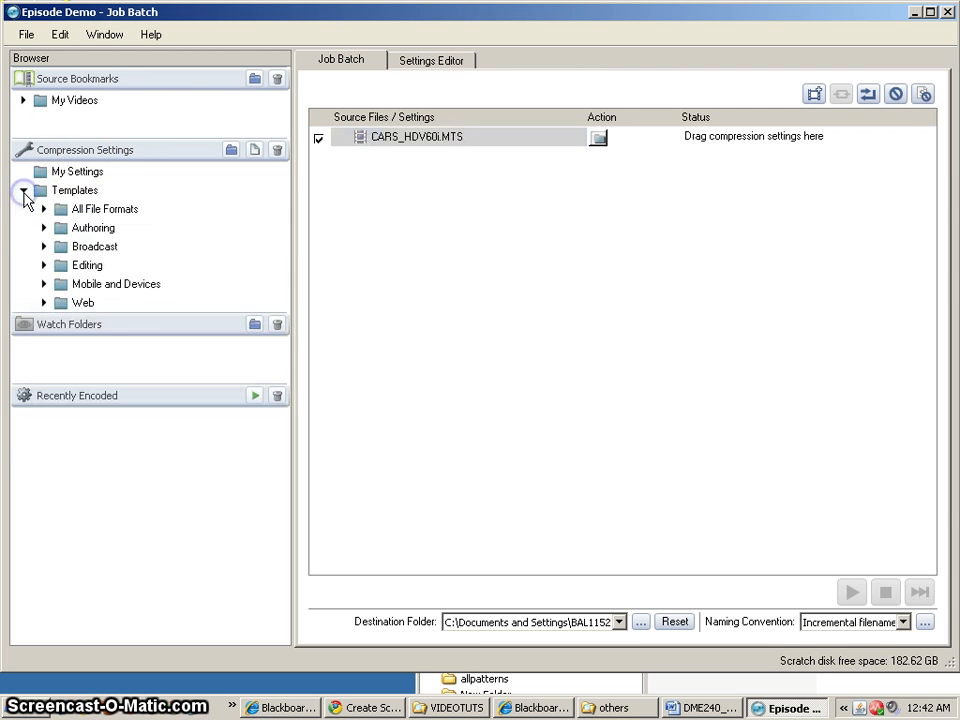
click(44, 246)
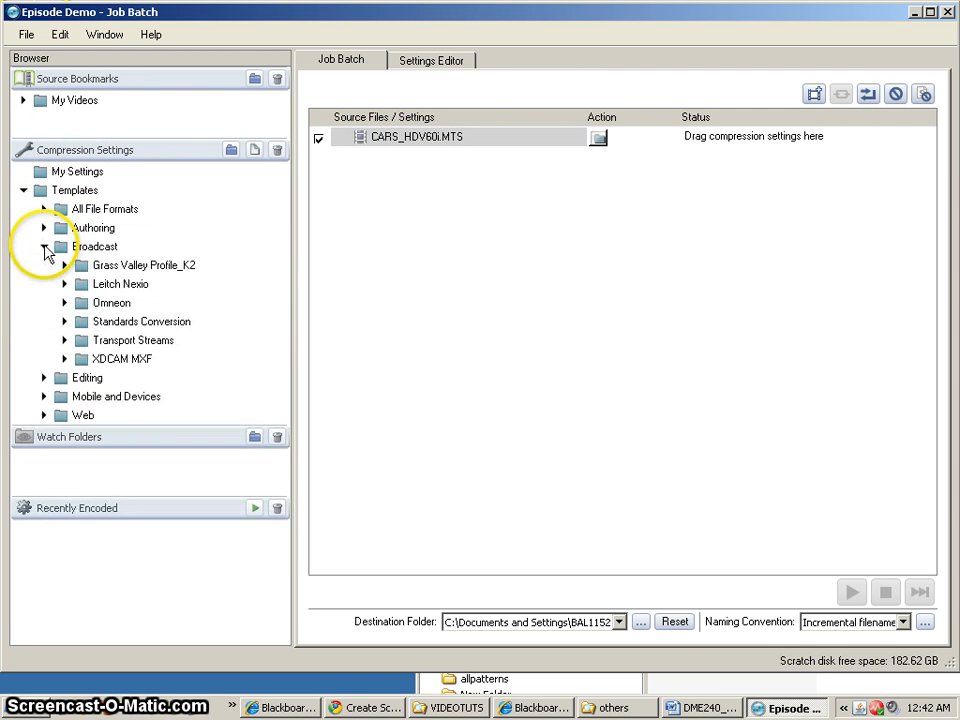
click(44, 246)
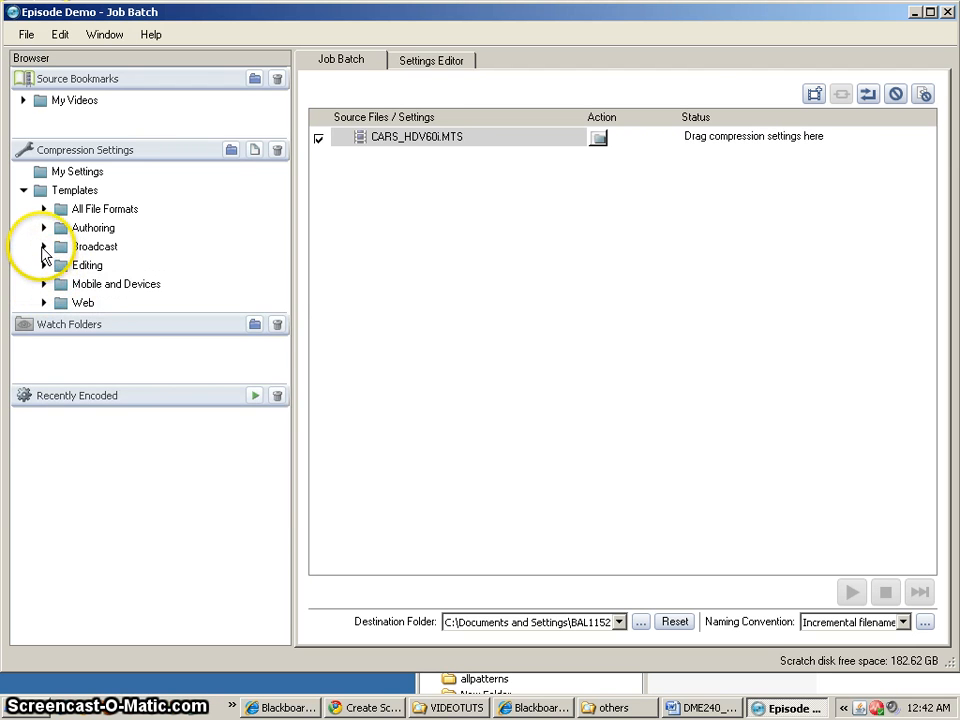
click(44, 228)
click(65, 265)
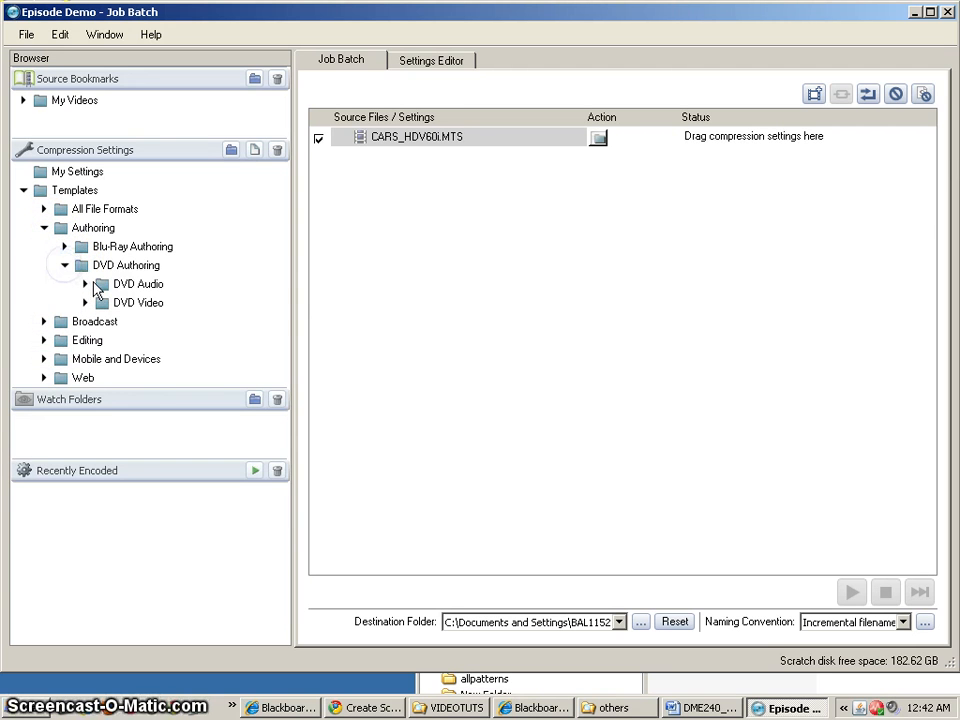
click(86, 303)
click(106, 322)
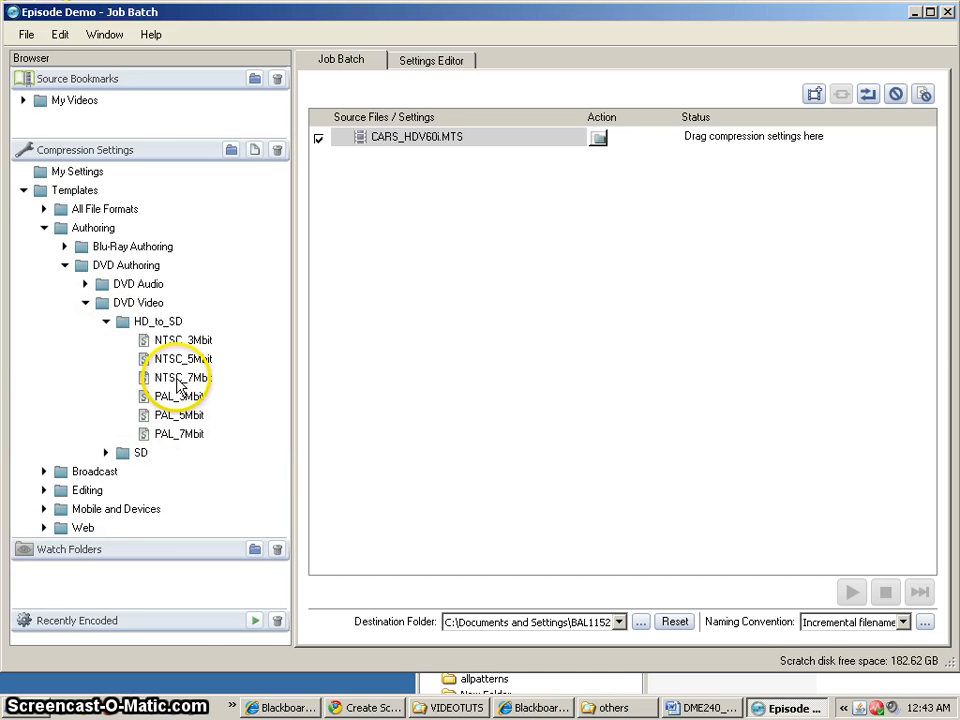
drag(178, 382, 443, 139)
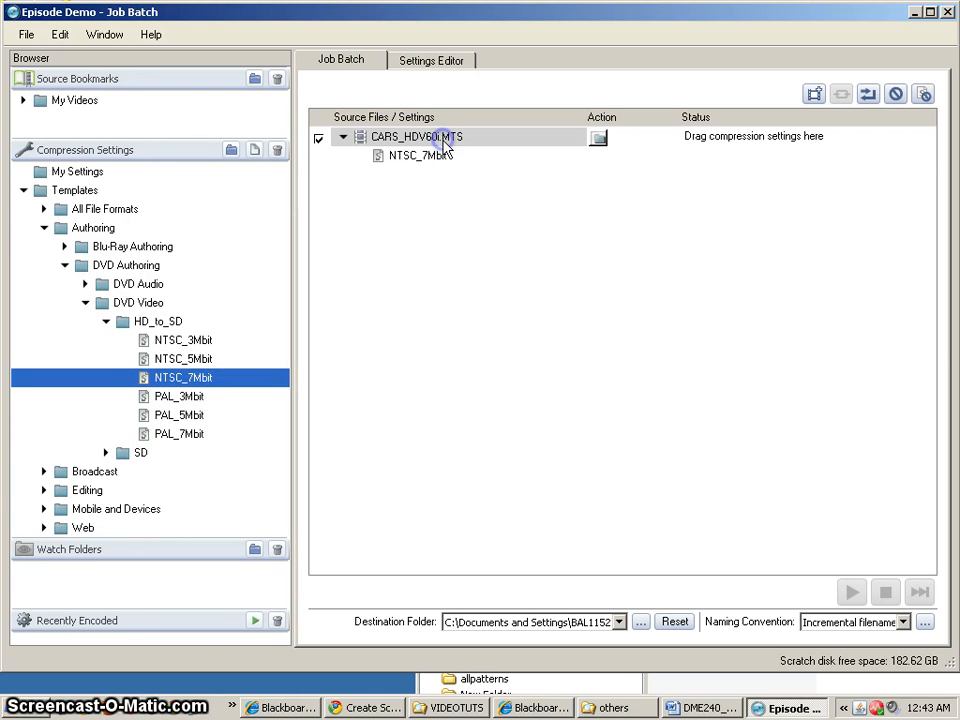
click(427, 166)
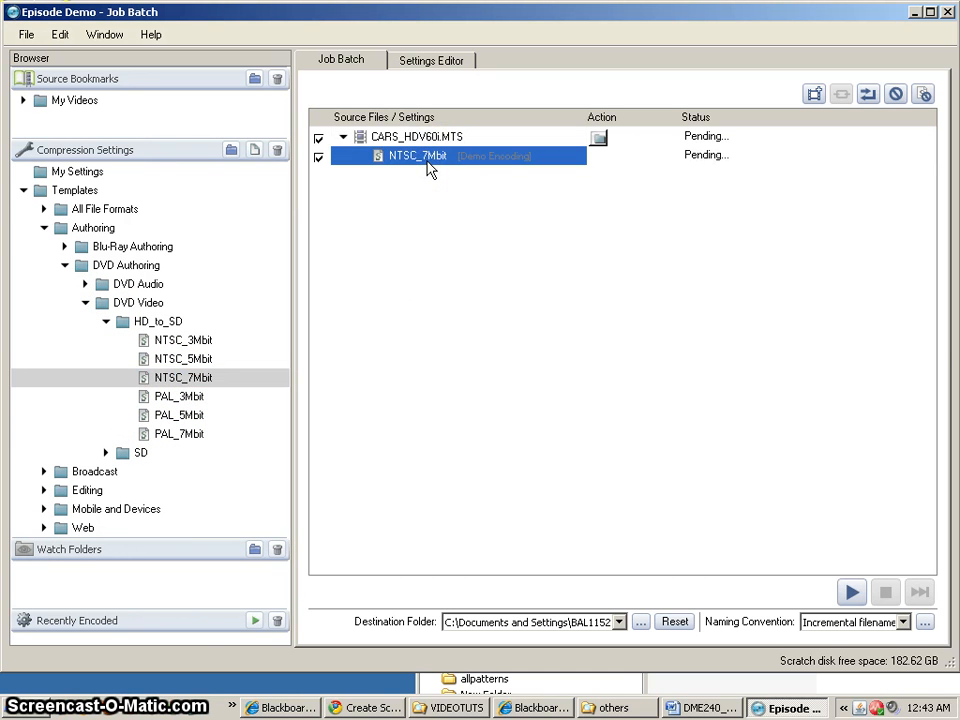
Step: Close the FL8_Widescreen_480x270 setting in the Settings Editor without saving its changes
click(436, 60)
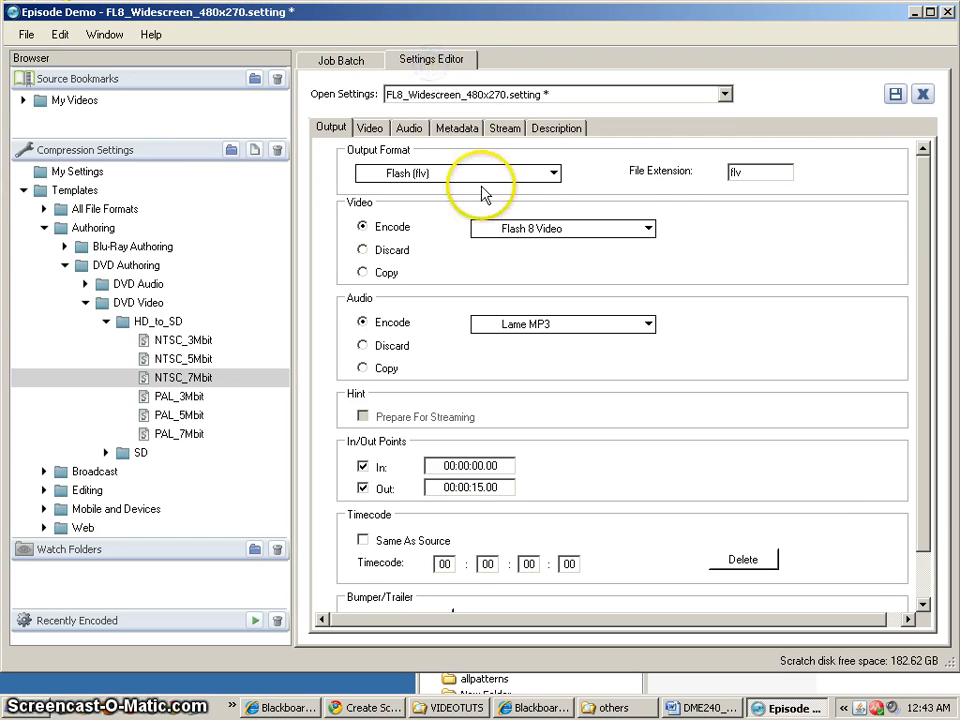
click(432, 95)
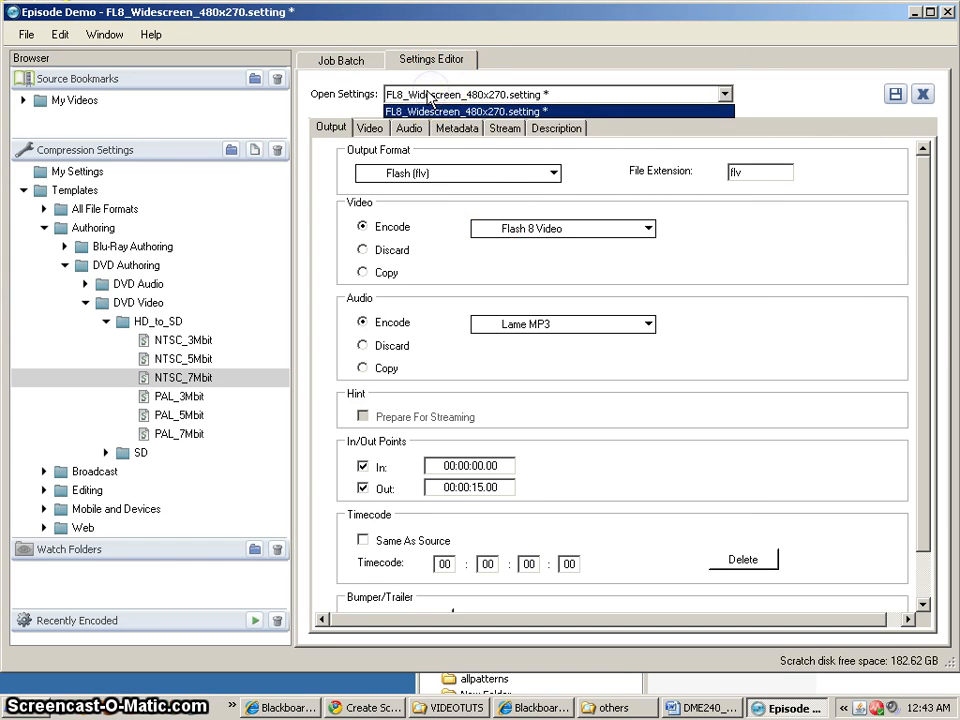
click(429, 94)
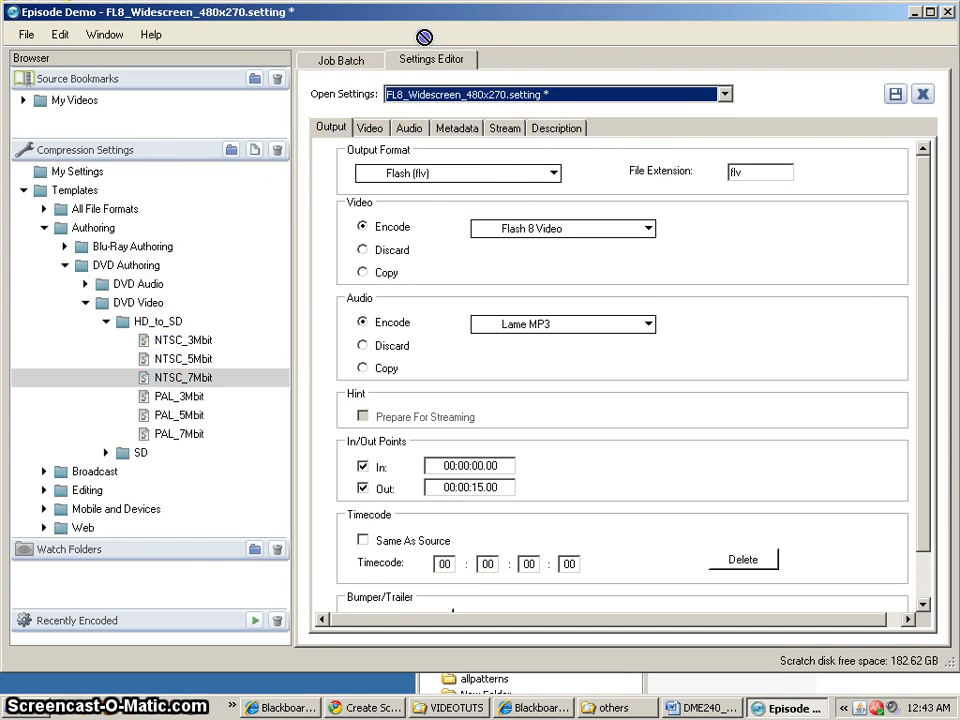
drag(424, 37, 864, 98)
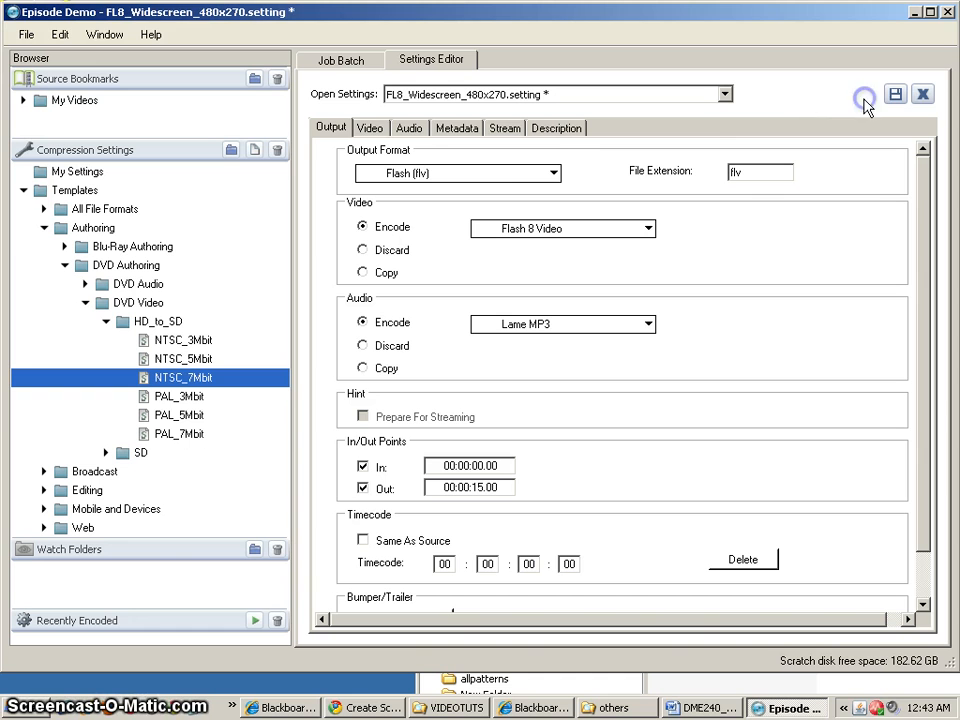
click(922, 94)
click(460, 408)
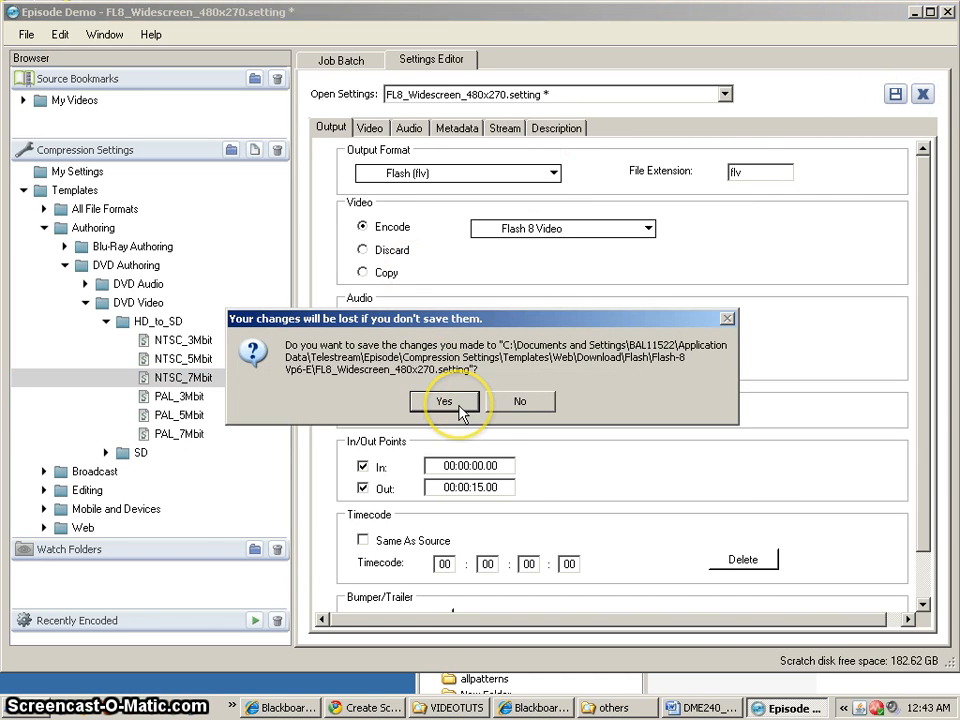
click(526, 408)
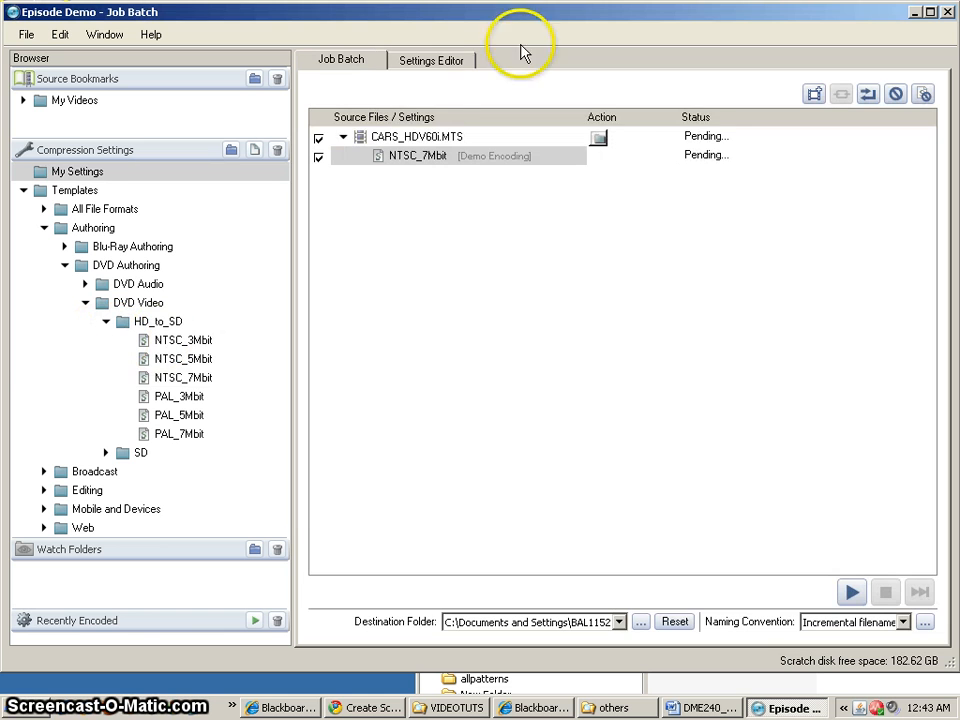
Step: Open the HD_to_SD NTSC_7Mbit template in the Settings Editor
click(452, 62)
drag(183, 378, 515, 258)
drag(163, 379, 162, 380)
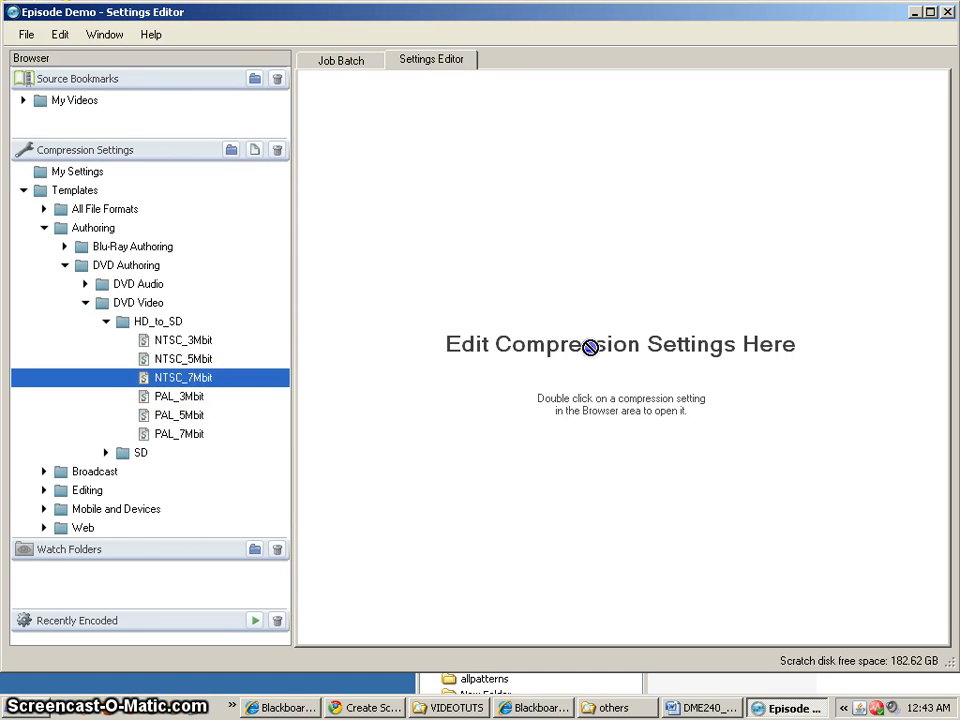
drag(590, 347, 593, 342)
double_click(160, 382)
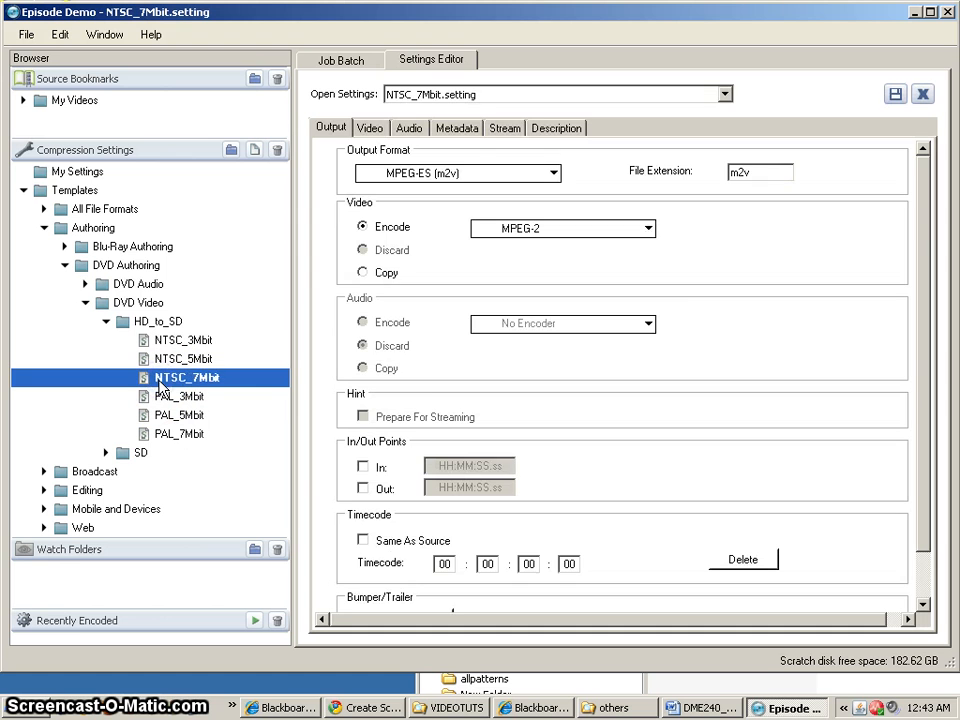
Step: Examine the template's video, audio, metadata, stream, description and output settings
click(371, 130)
click(408, 130)
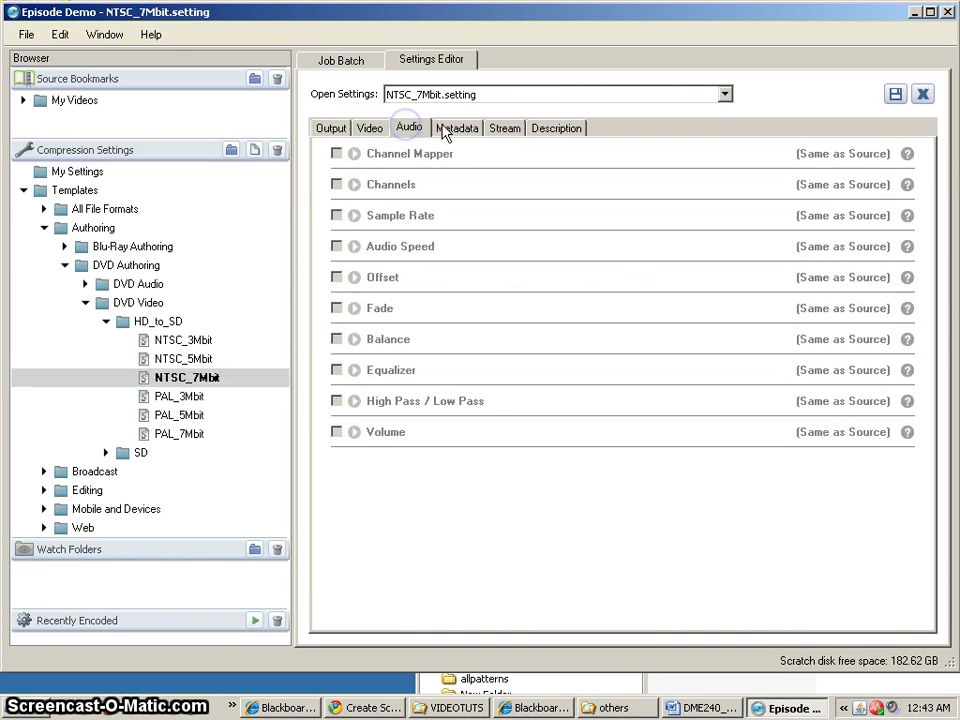
click(443, 128)
click(411, 130)
click(367, 134)
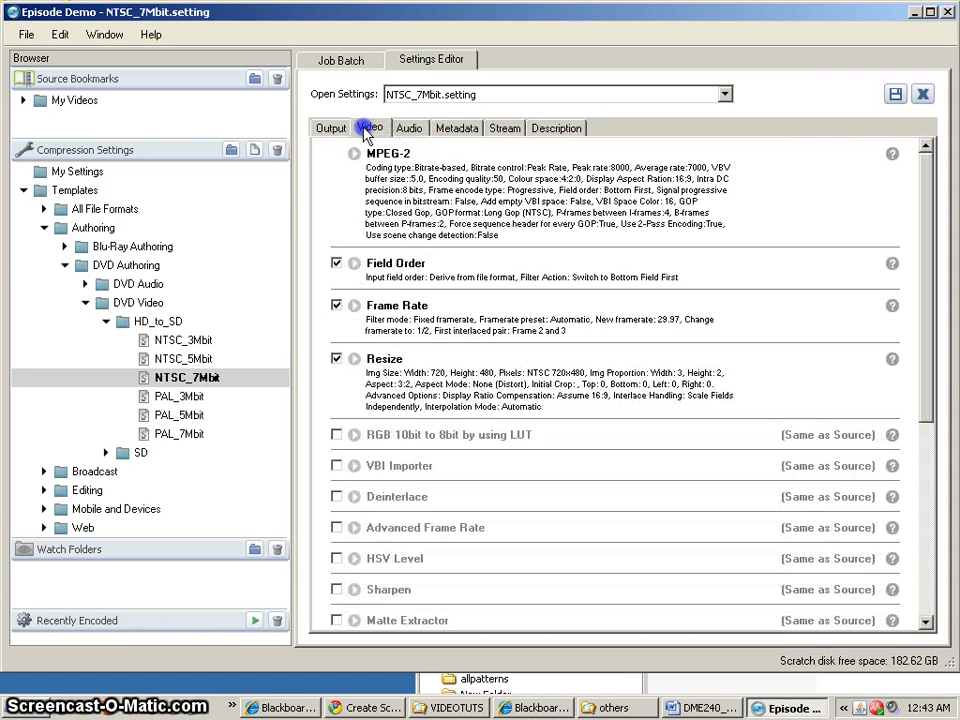
scroll(628, 535, down, 5)
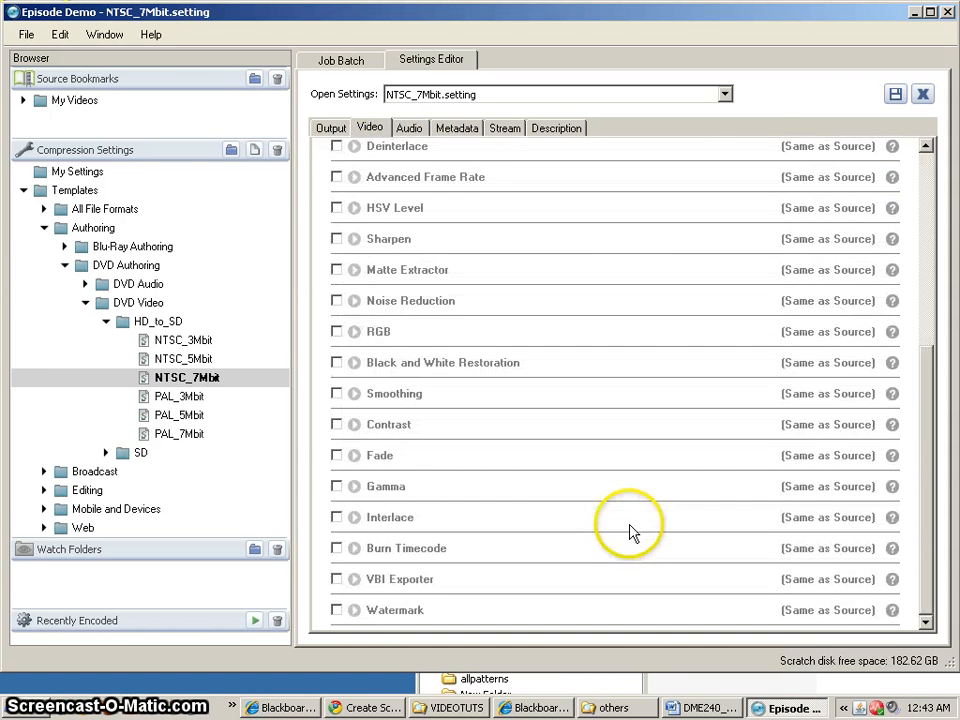
scroll(630, 532, up, 5)
click(412, 131)
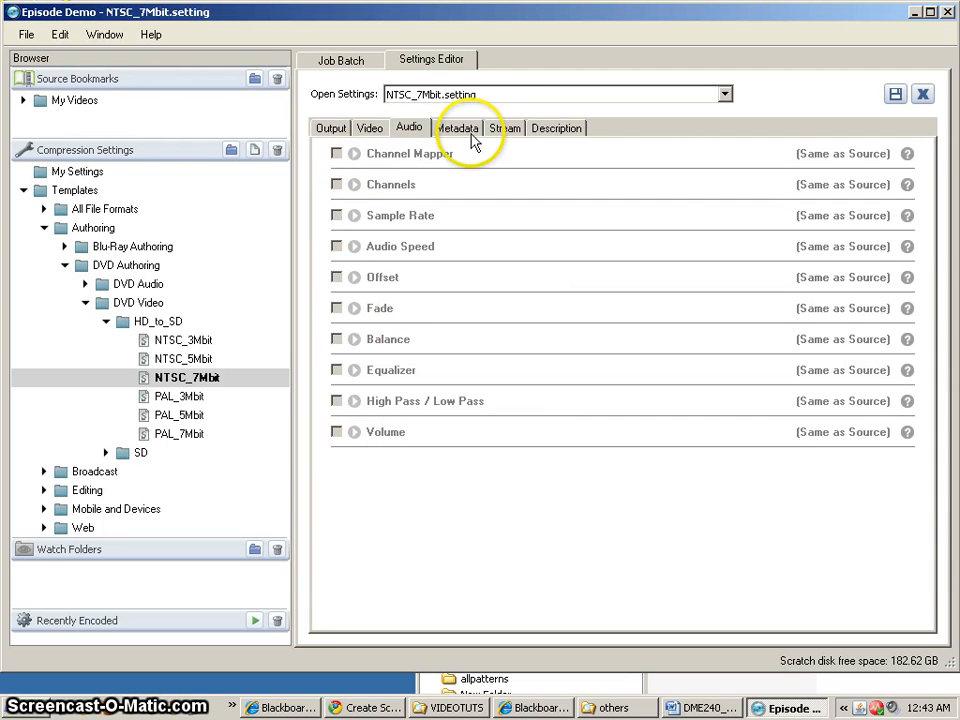
click(460, 128)
click(506, 130)
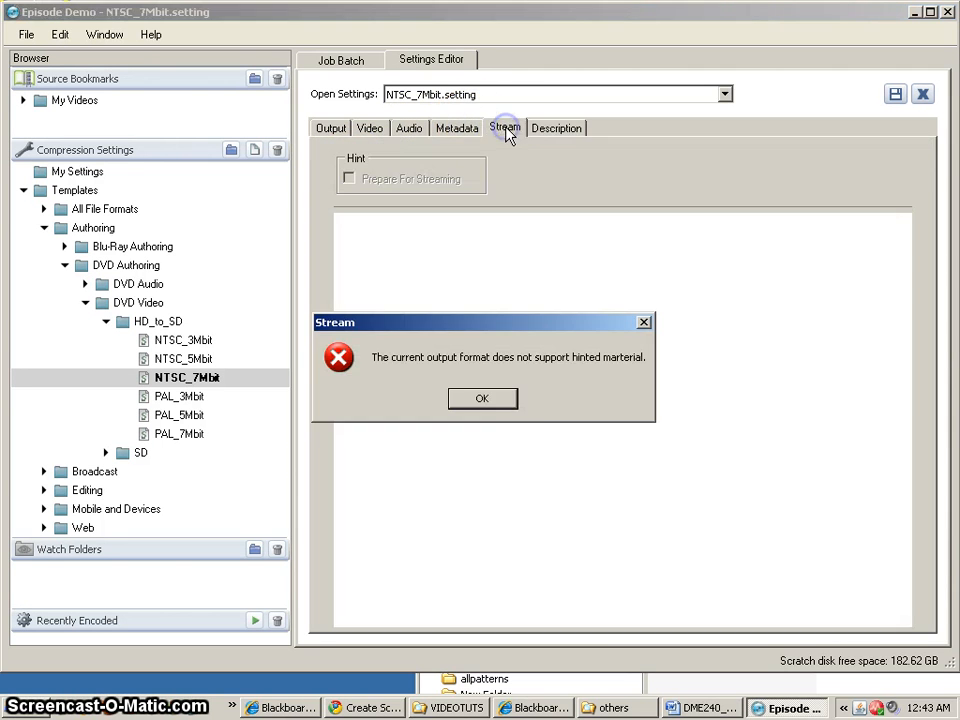
click(512, 398)
click(556, 128)
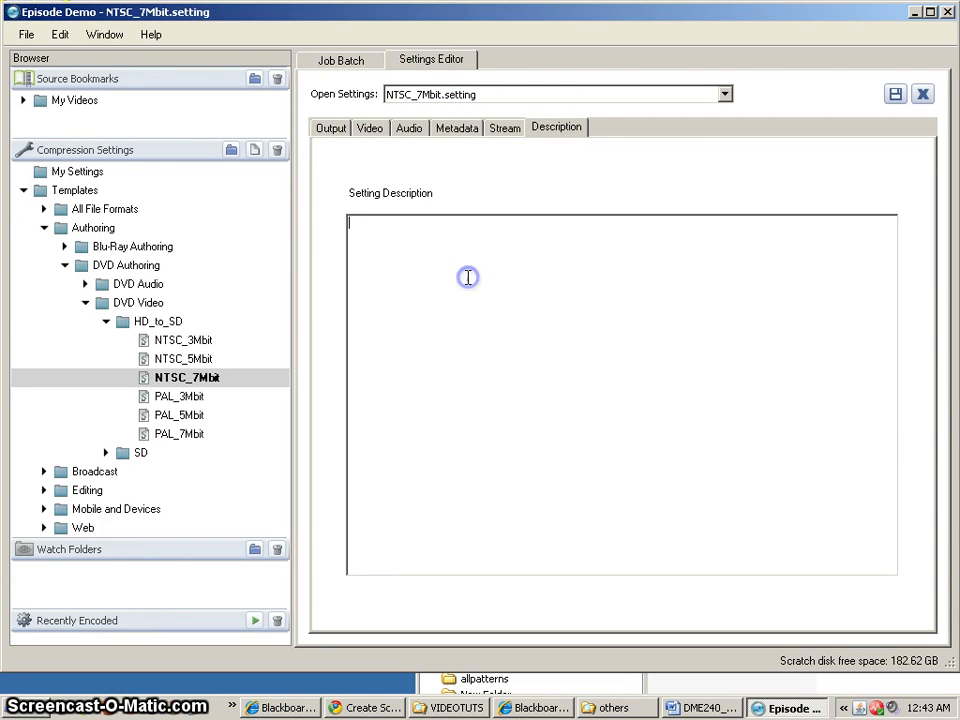
click(332, 129)
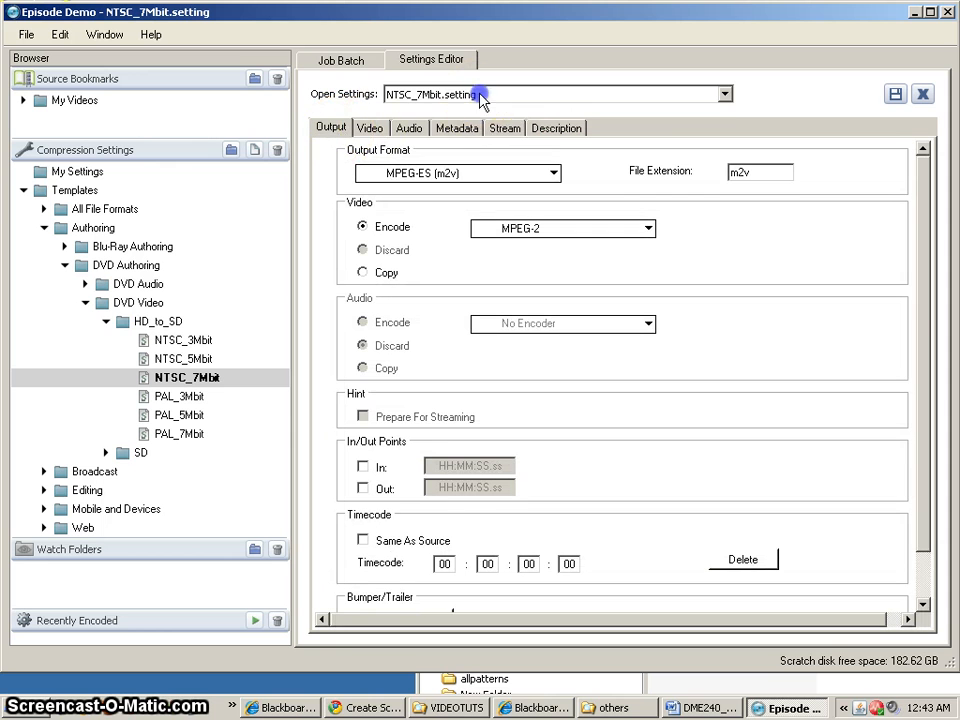
Step: Close the NTSC_7Mbit template in the Settings Editor and return to the job batch
click(480, 95)
click(480, 95)
click(833, 99)
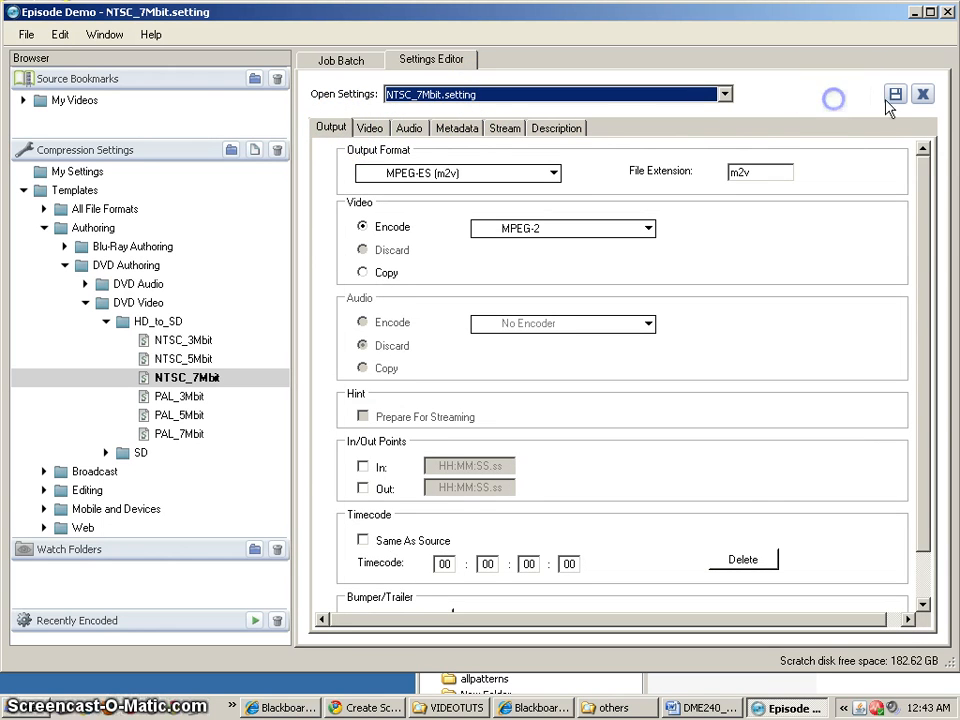
click(341, 59)
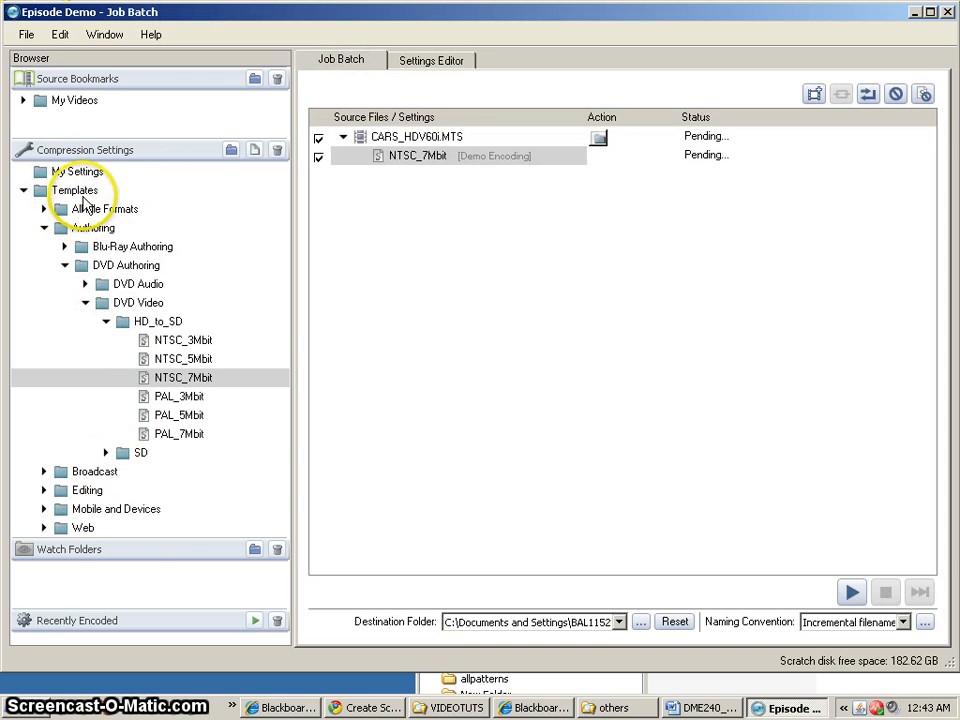
Step: Open the NTSC_7Mbit setting under CARS_HDV60i.MTS and set its In point to 00:00:00.00 and Out point to 00:00:15.00
click(405, 160)
double_click(405, 165)
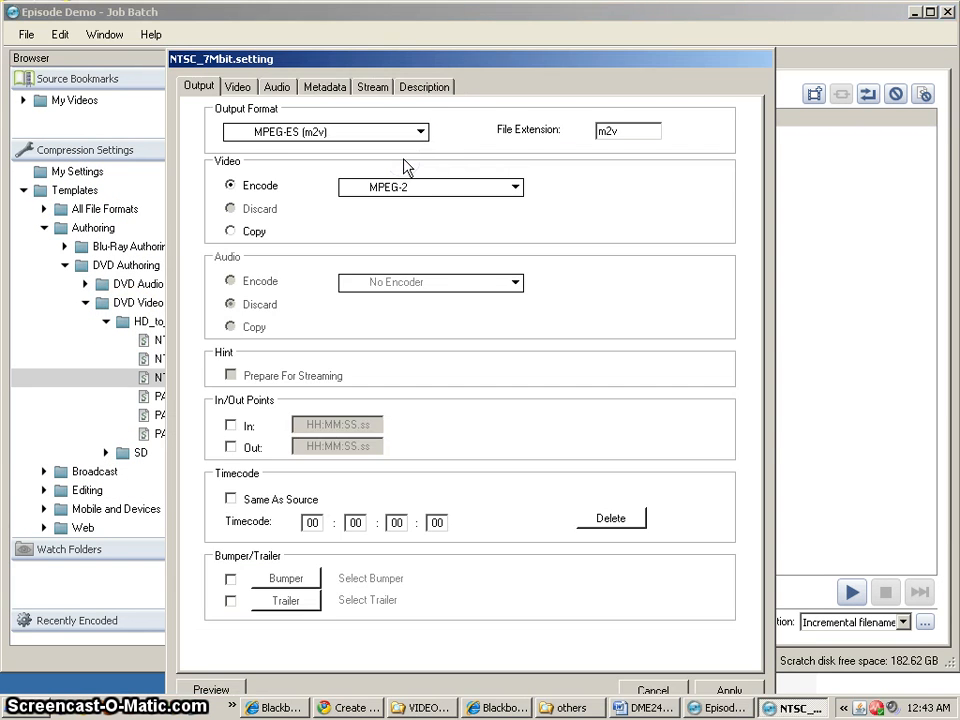
drag(392, 56, 472, 47)
click(301, 412)
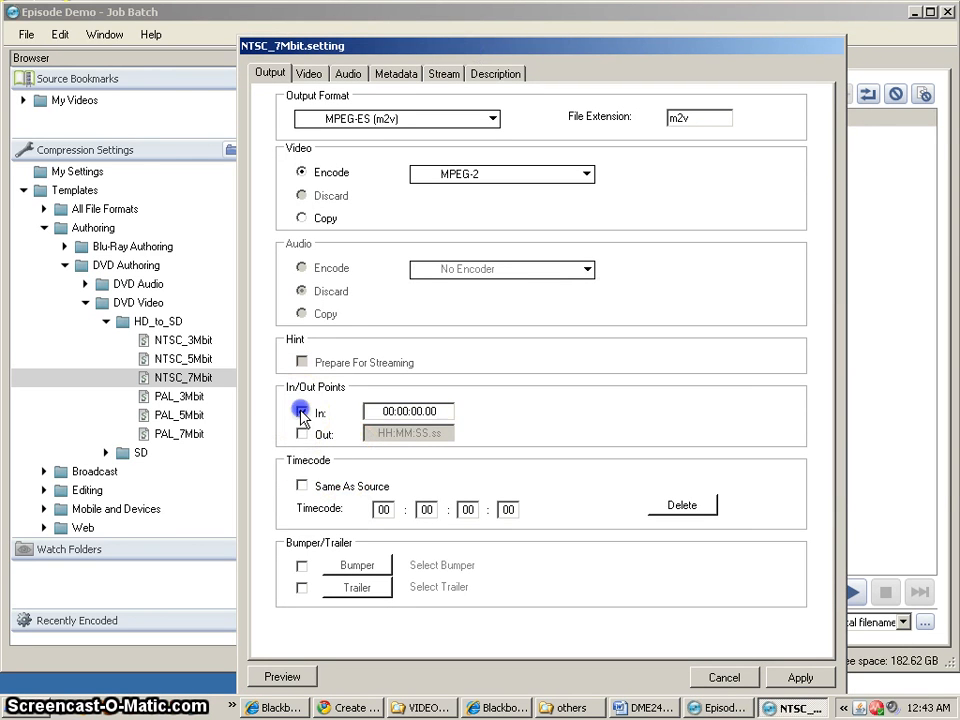
click(302, 434)
click(413, 432)
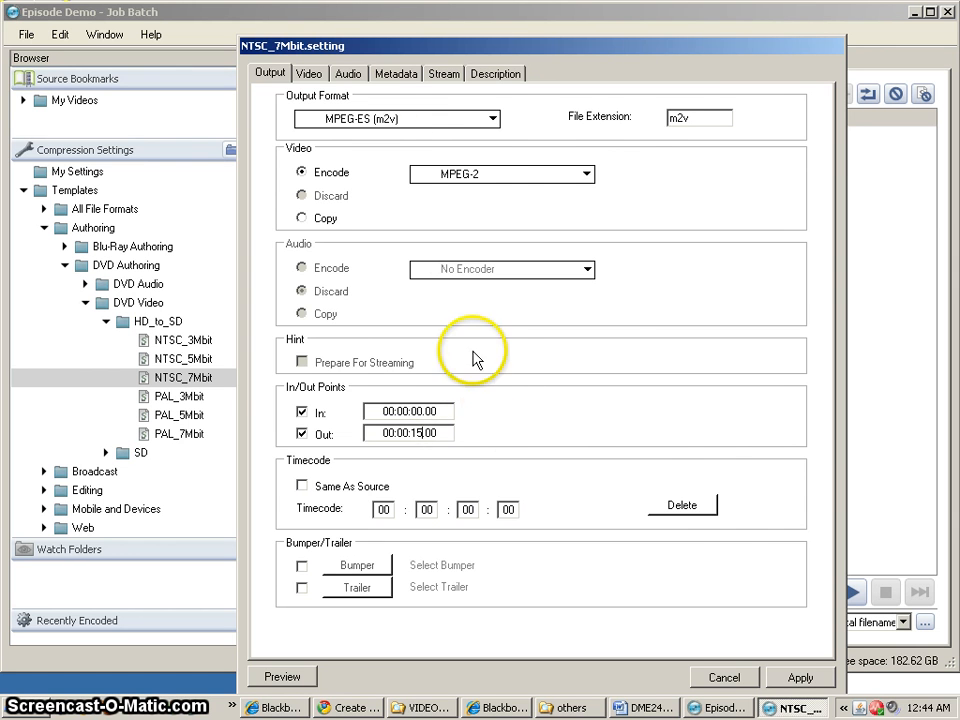
Step: Review the NTSC_7Mbit setting's video, audio and metadata options and apply the changes to the job
click(309, 74)
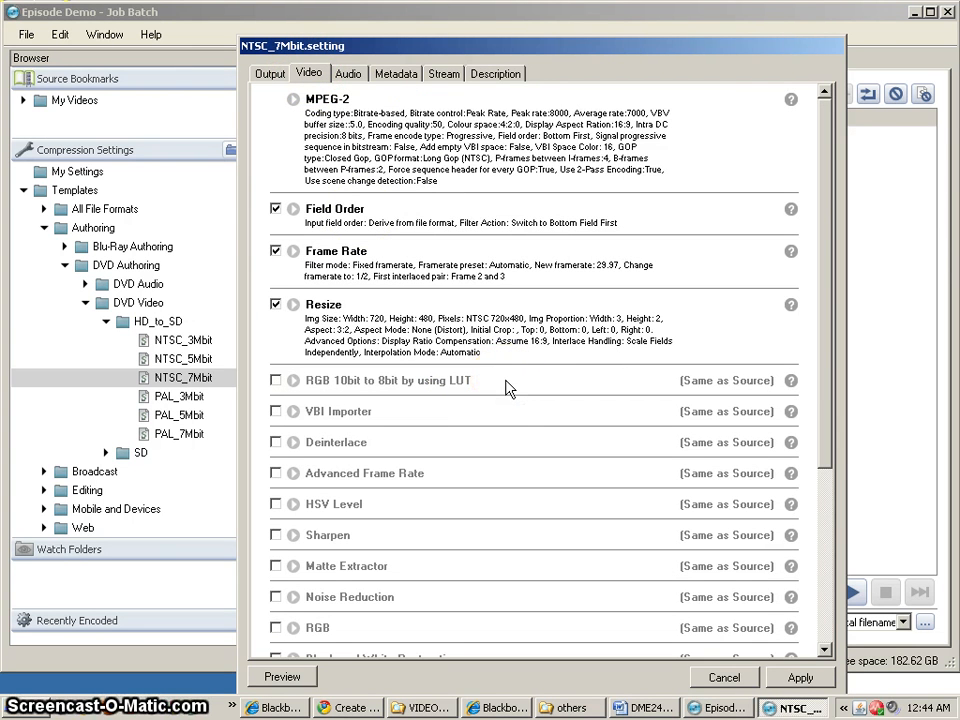
click(350, 74)
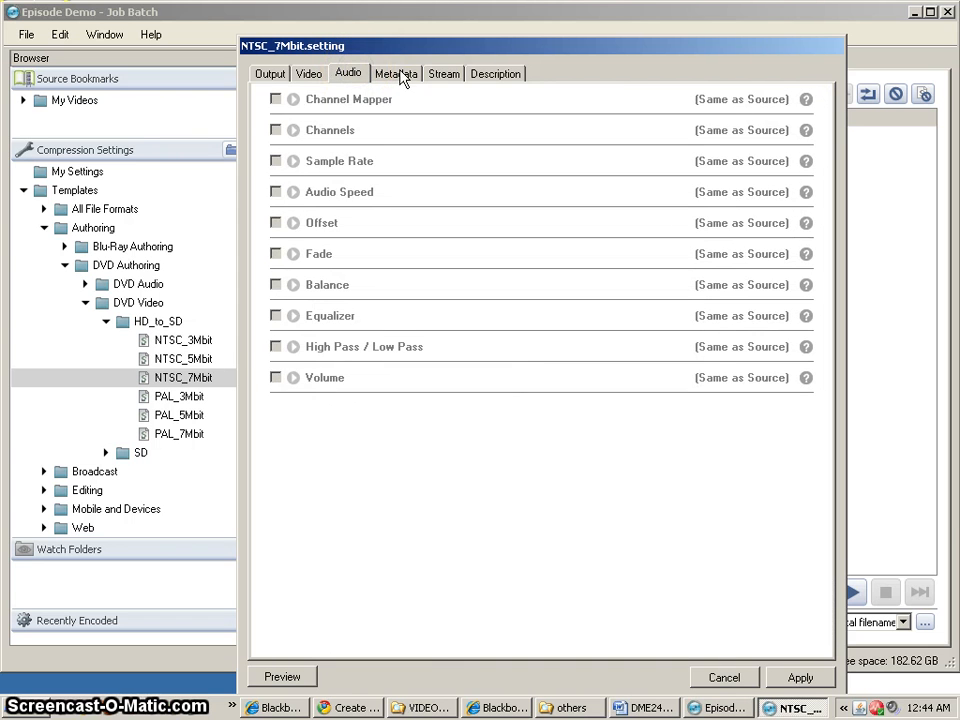
click(400, 76)
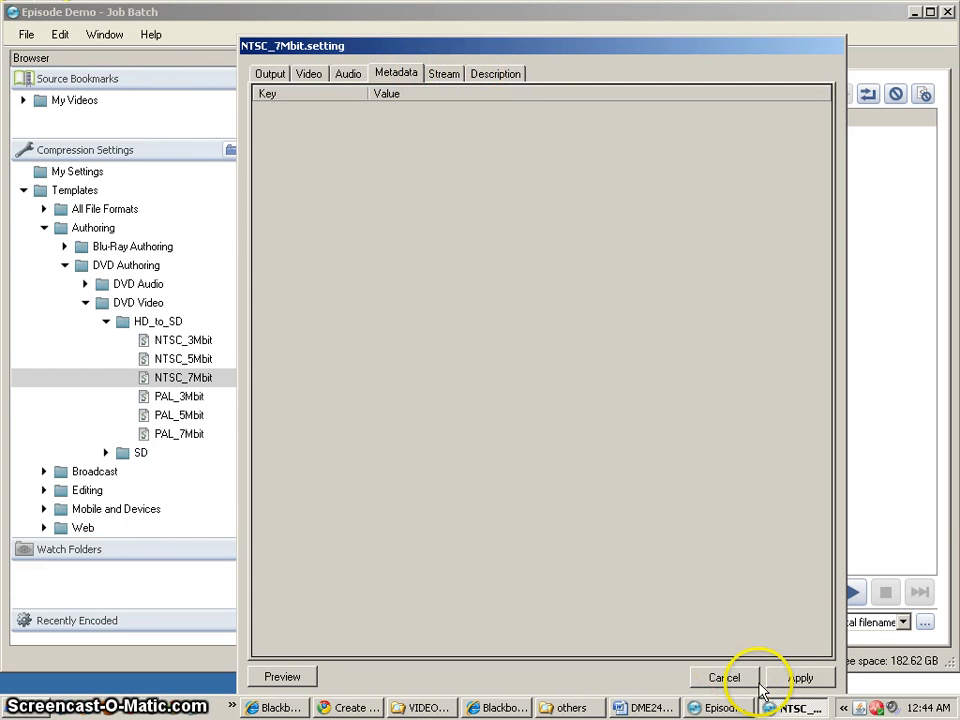
click(806, 684)
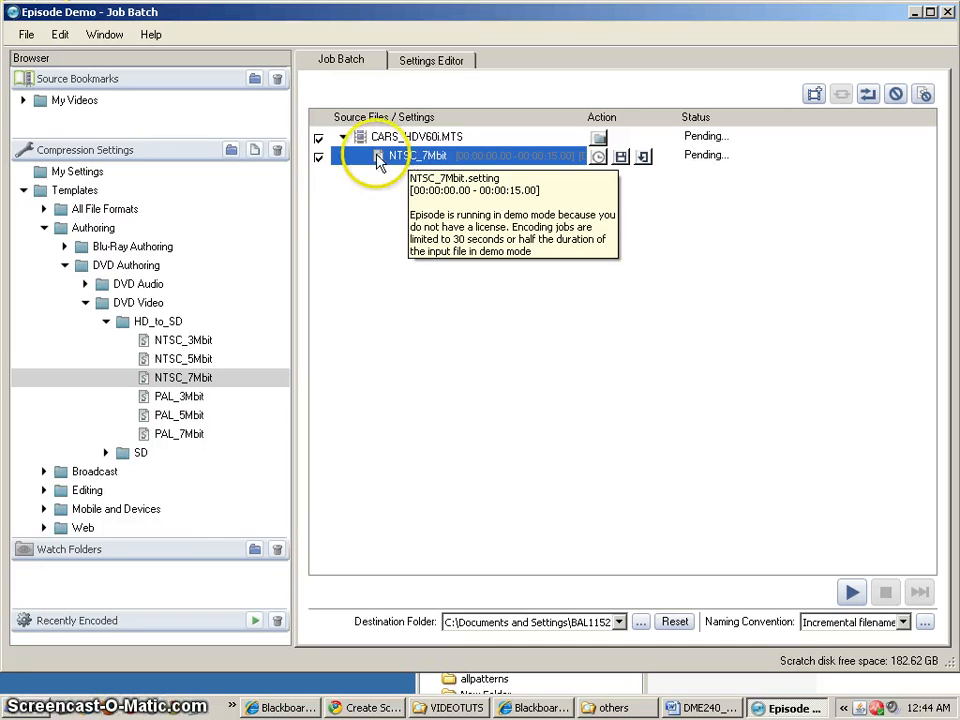
Step: Collapse the DVD Video templates and expand Mobile and Devices and the Web Download Flash folders in the compression settings
click(86, 302)
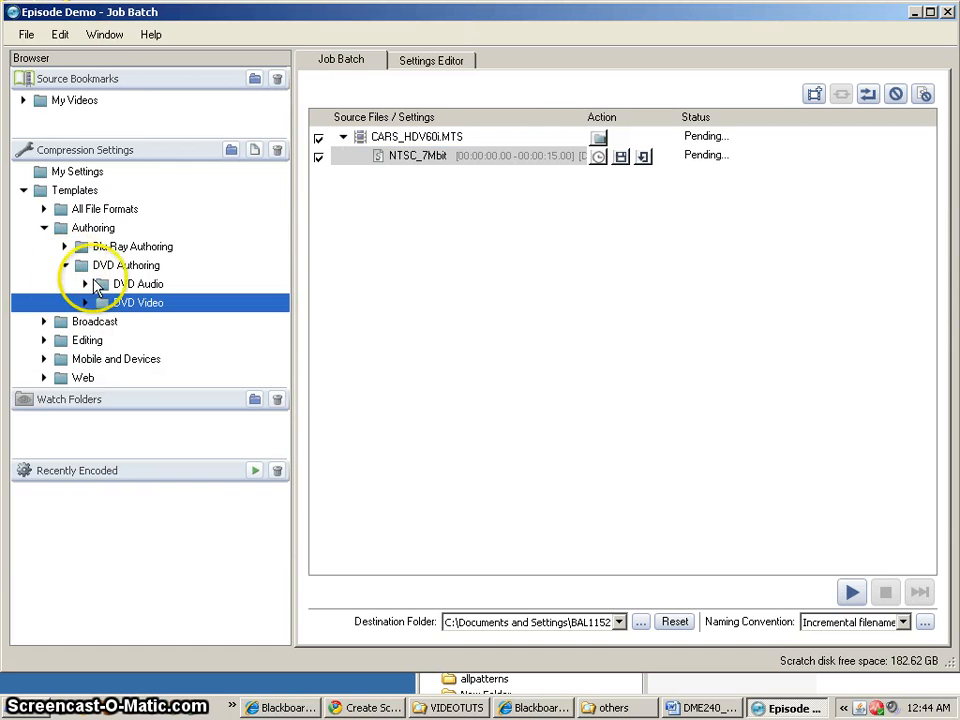
click(44, 359)
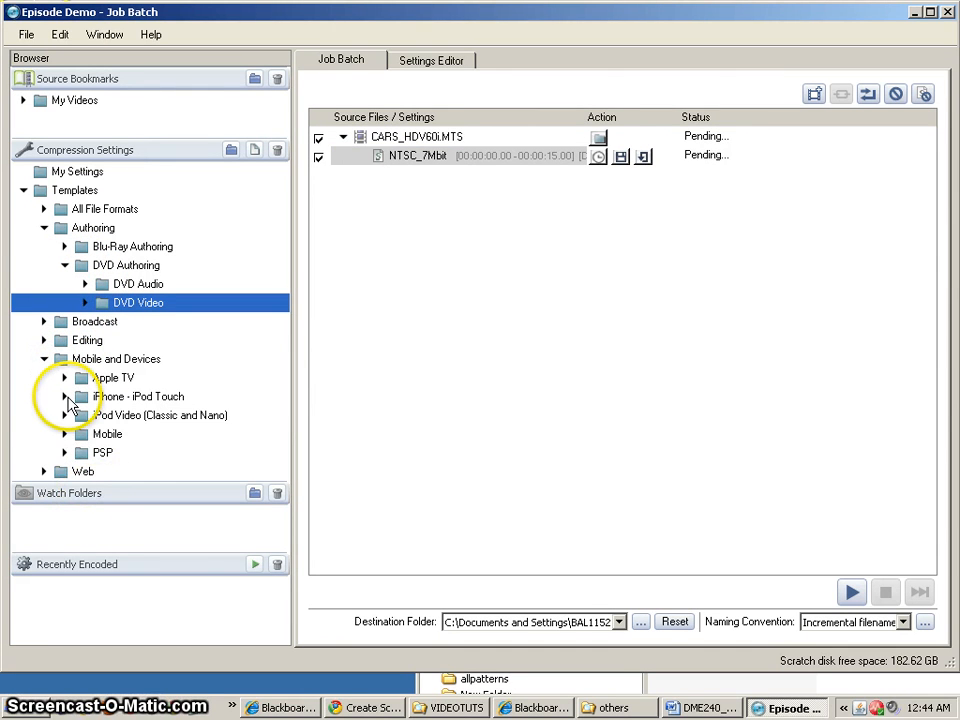
click(44, 471)
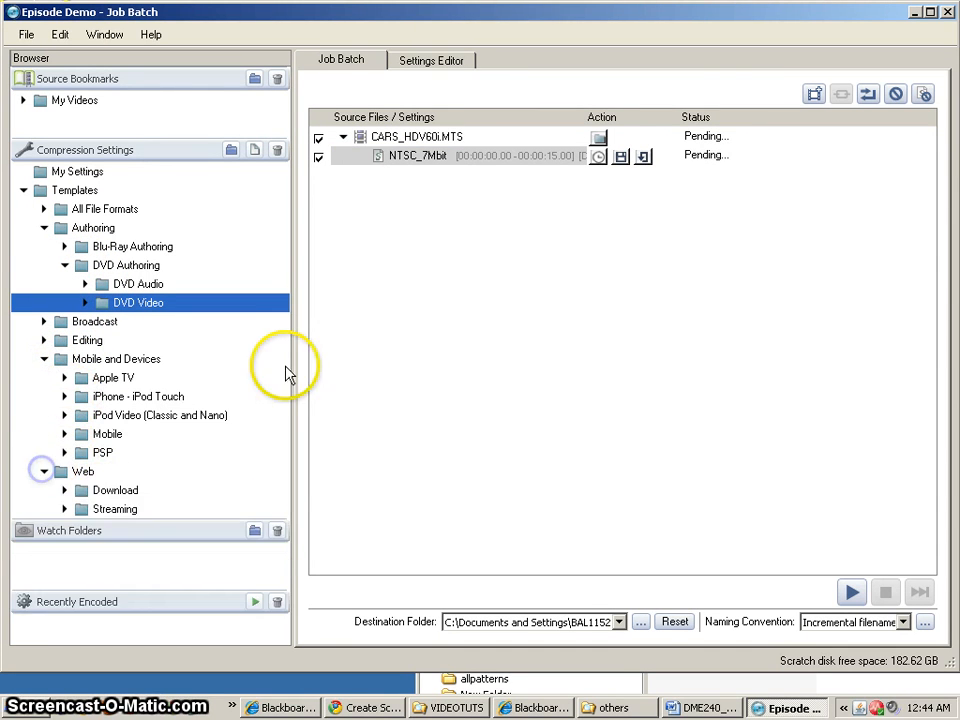
click(65, 491)
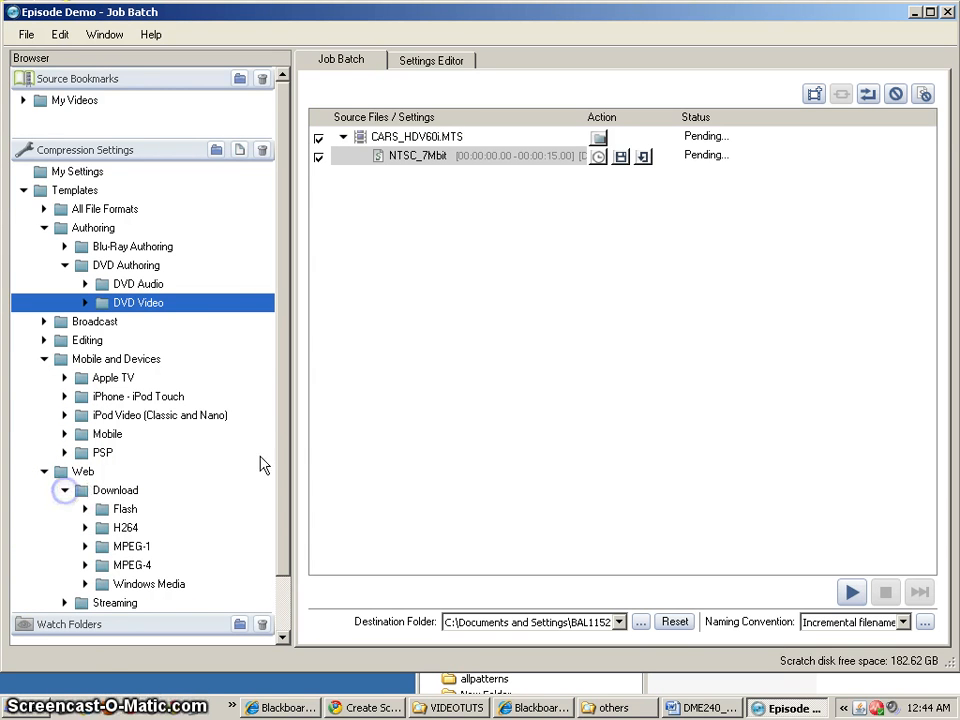
click(86, 509)
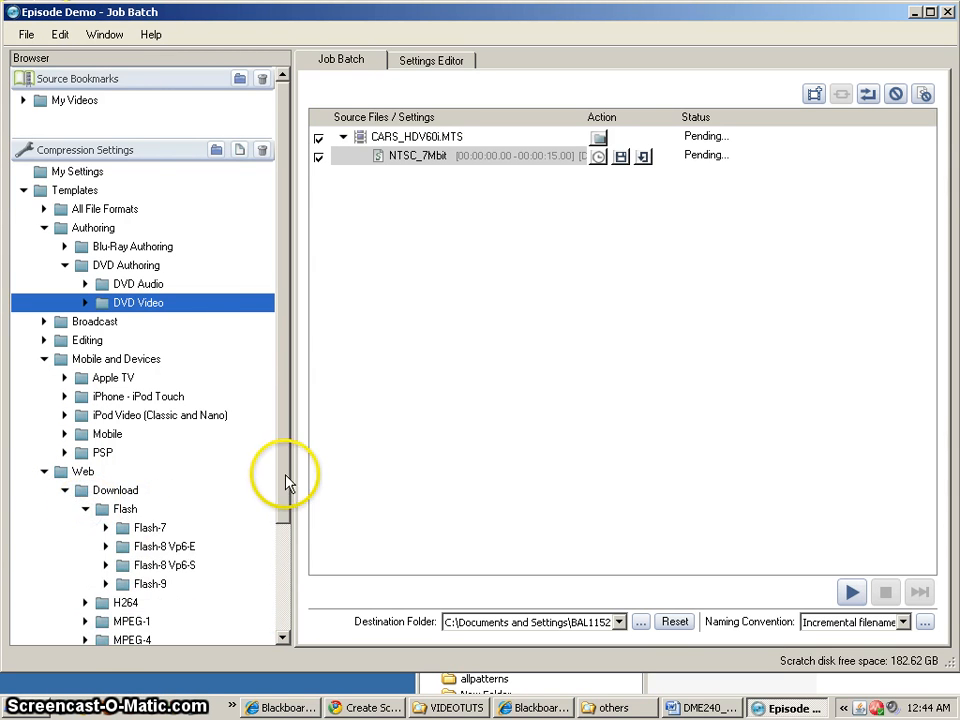
drag(287, 484, 284, 600)
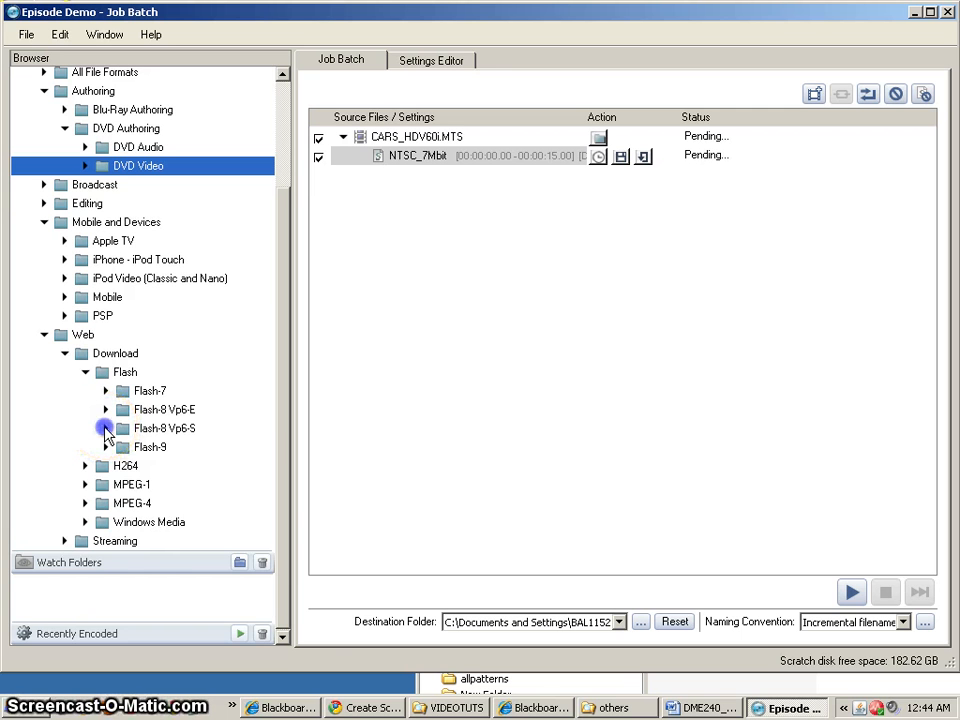
Step: Add the FL8_Widescreen_640x360 template from Flash-8 Vp6-E to the CARS_HDV60i.MTS job
click(106, 428)
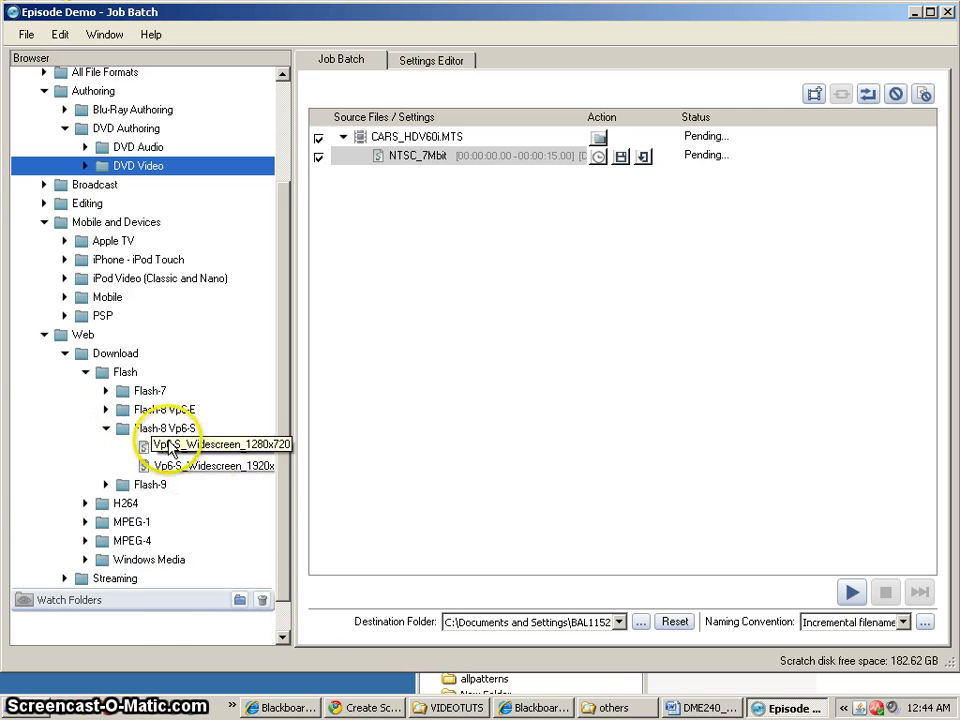
click(106, 409)
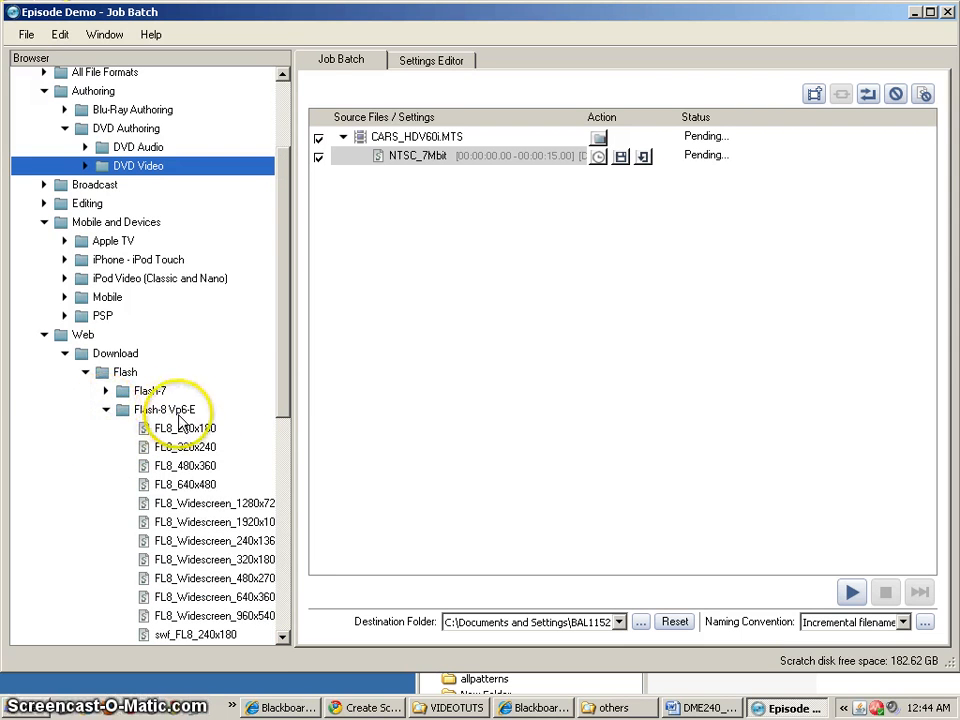
click(167, 409)
drag(287, 404, 291, 525)
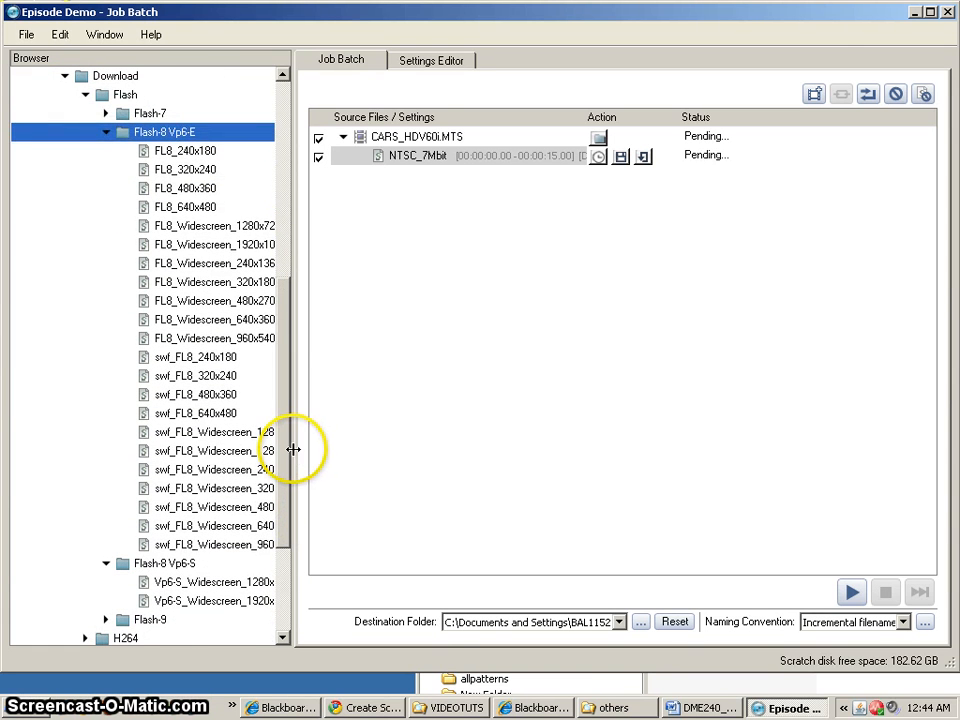
drag(293, 449, 368, 449)
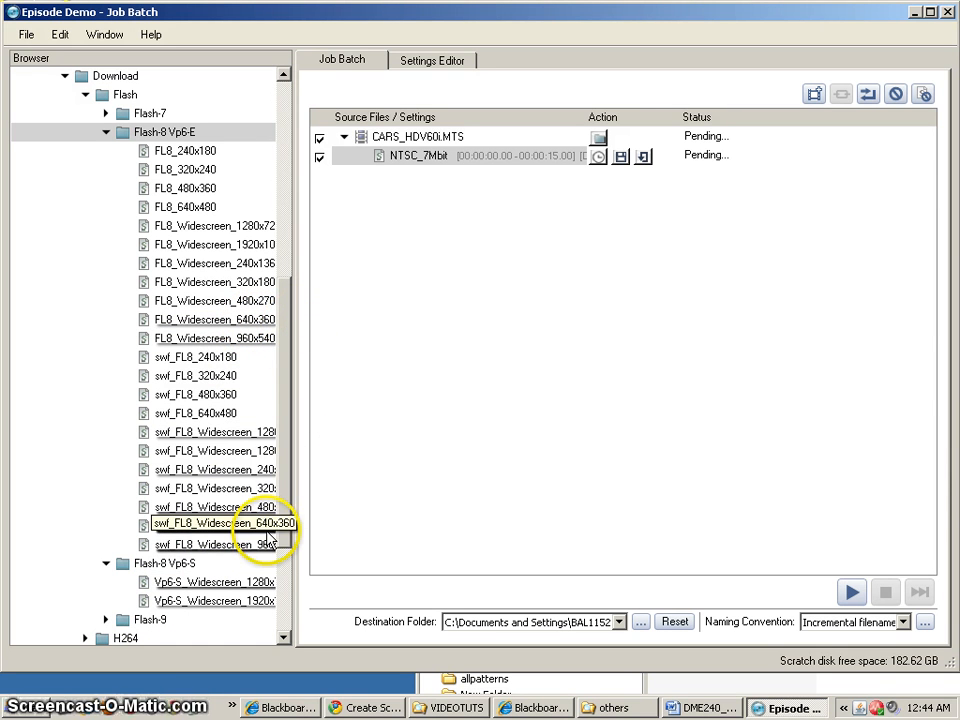
drag(177, 535, 178, 531)
click(177, 529)
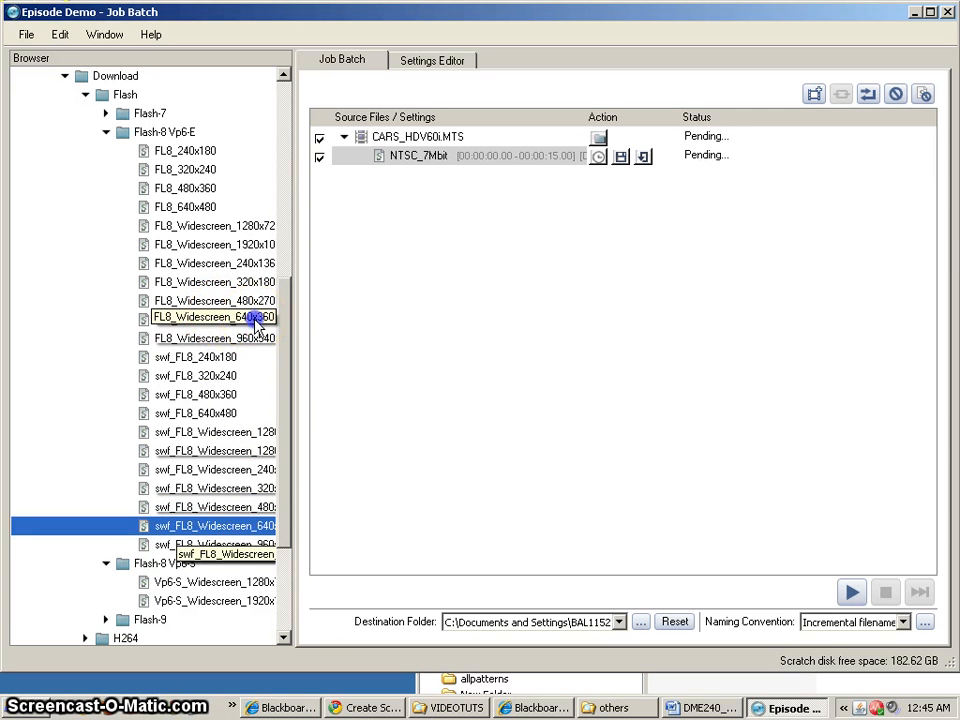
click(180, 318)
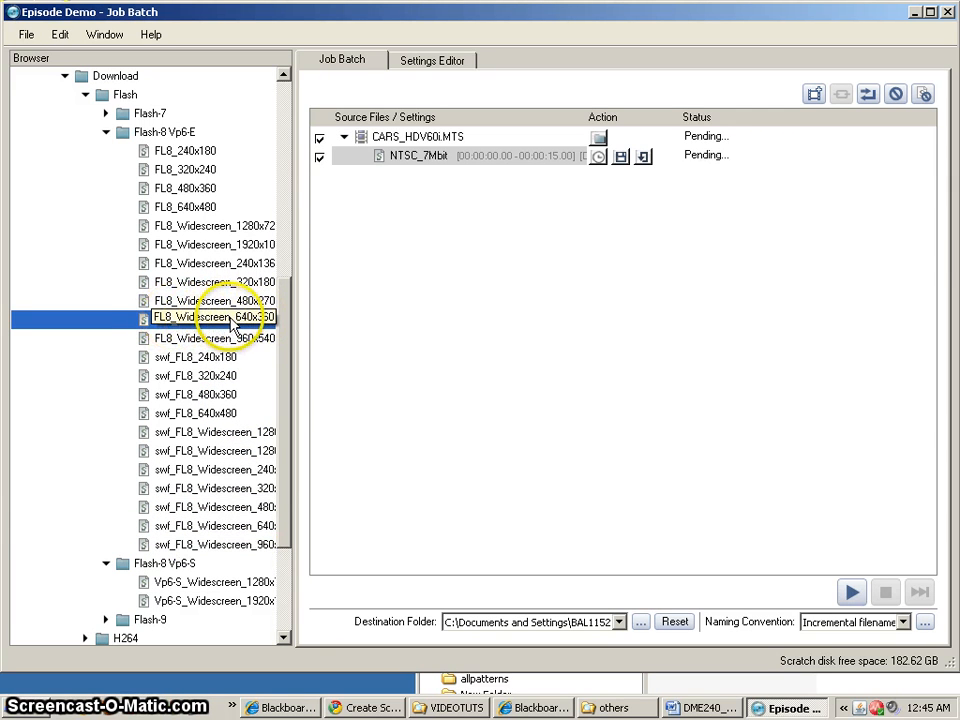
drag(232, 320, 474, 166)
click(470, 177)
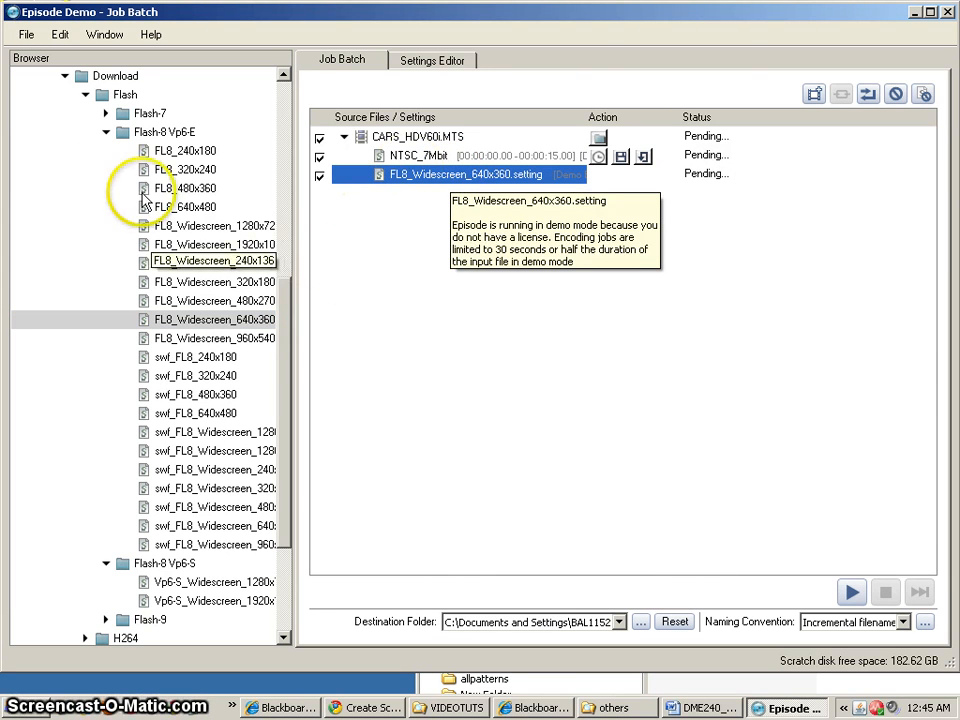
Step: Add the FL9_Widescreen_640x360 template from the Flash-9 folder to the CARS_HDV60i.MTS job
click(106, 131)
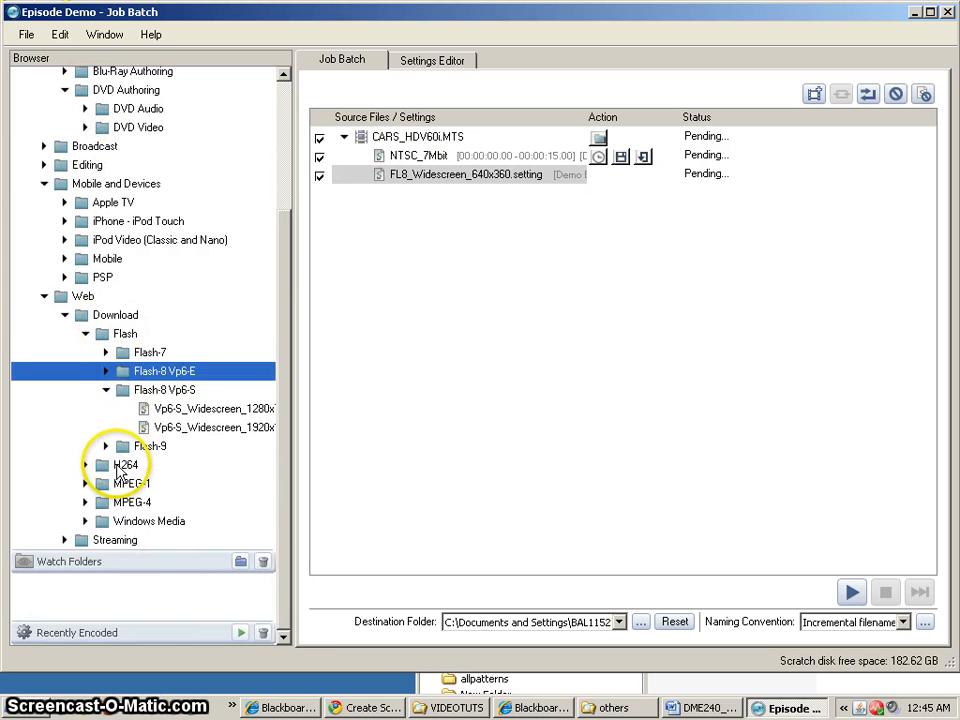
click(106, 446)
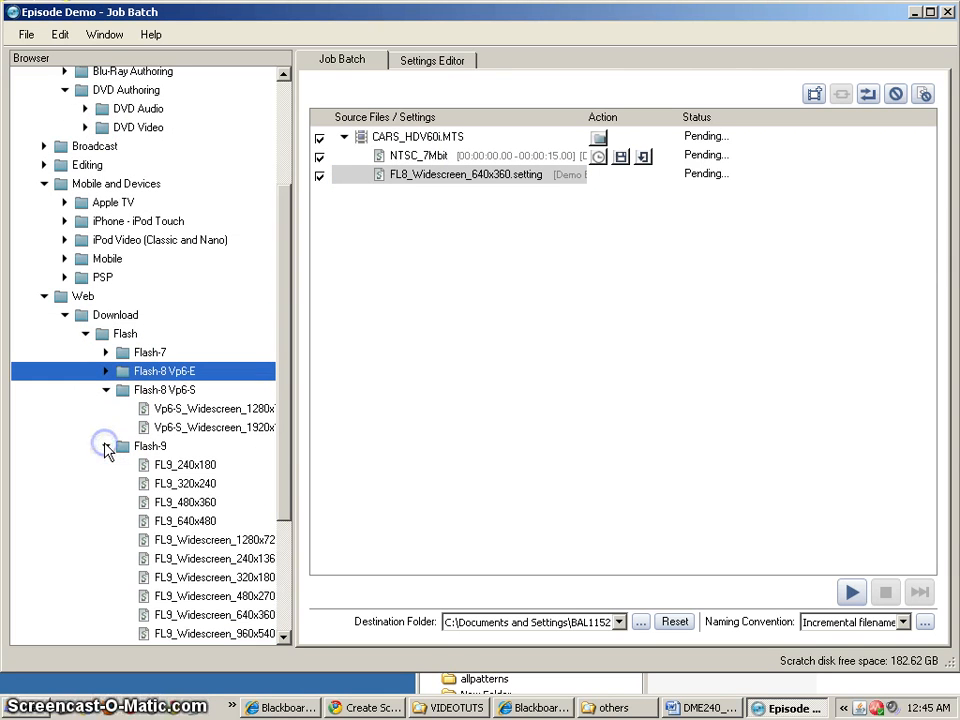
drag(282, 495, 285, 541)
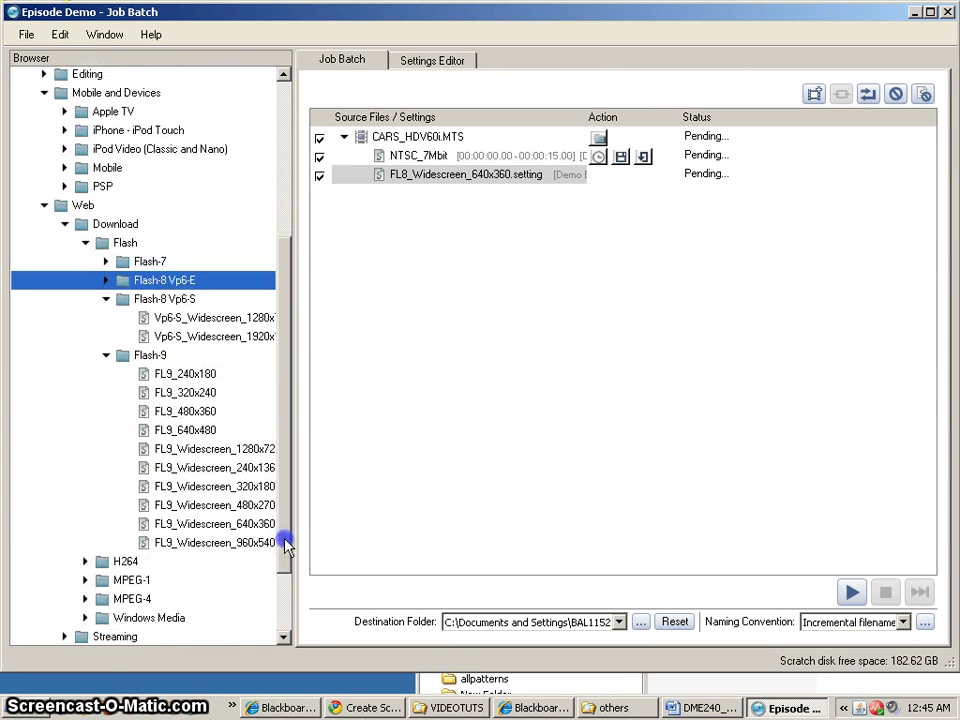
click(192, 523)
drag(192, 526, 447, 231)
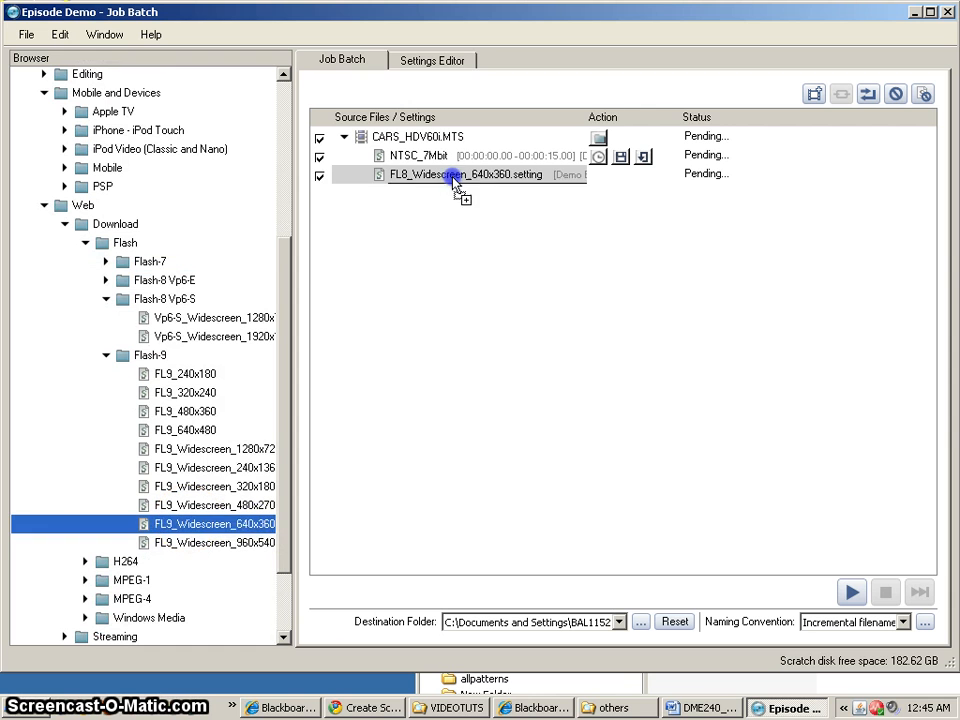
Step: Remove the FL8_Widescreen_640x360 setting from the CARS_HDV60i.MTS job
drag(455, 183, 450, 180)
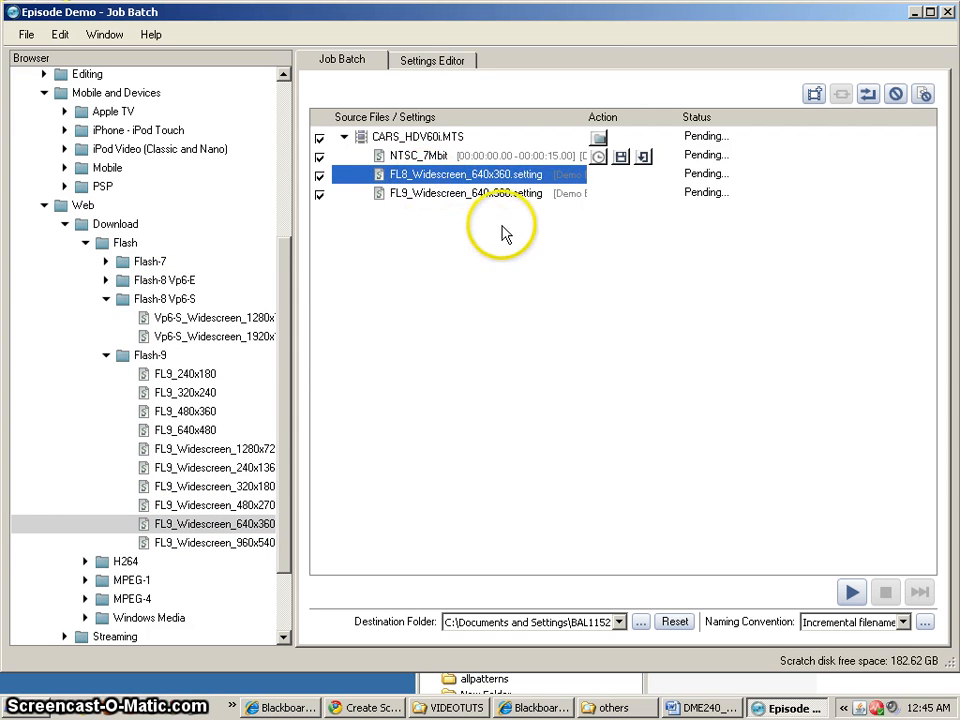
key(Delete)
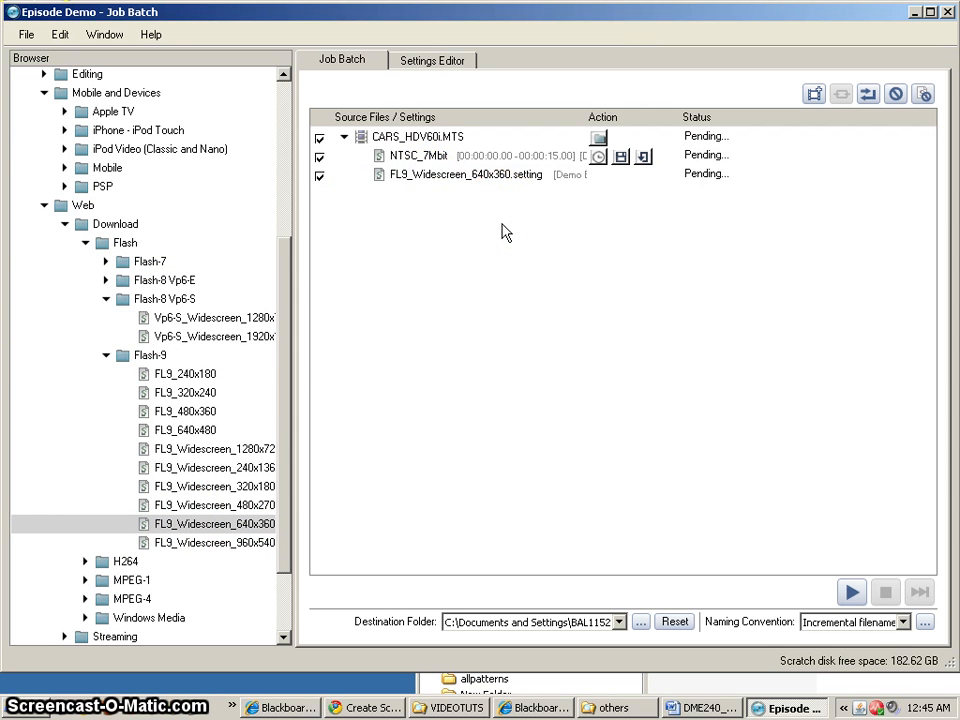
click(437, 177)
Step: Add the H264_Widescreen_640x360 template from the Web Download H264 folder to the CARS_HDV60i.MTS job
drag(287, 322, 291, 418)
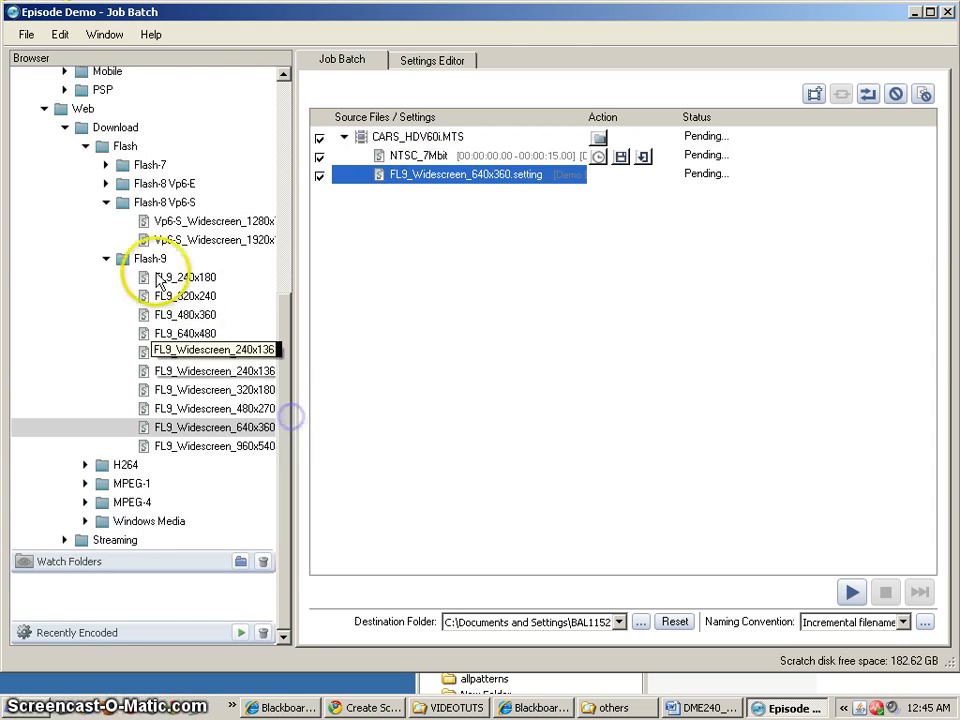
click(107, 258)
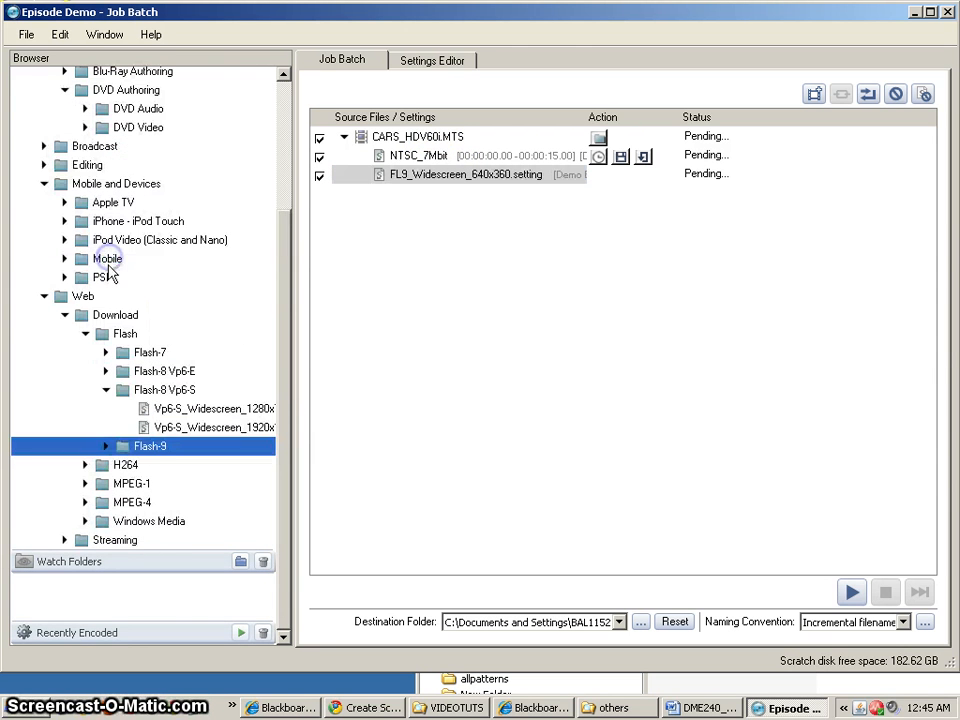
click(86, 465)
drag(291, 470, 274, 557)
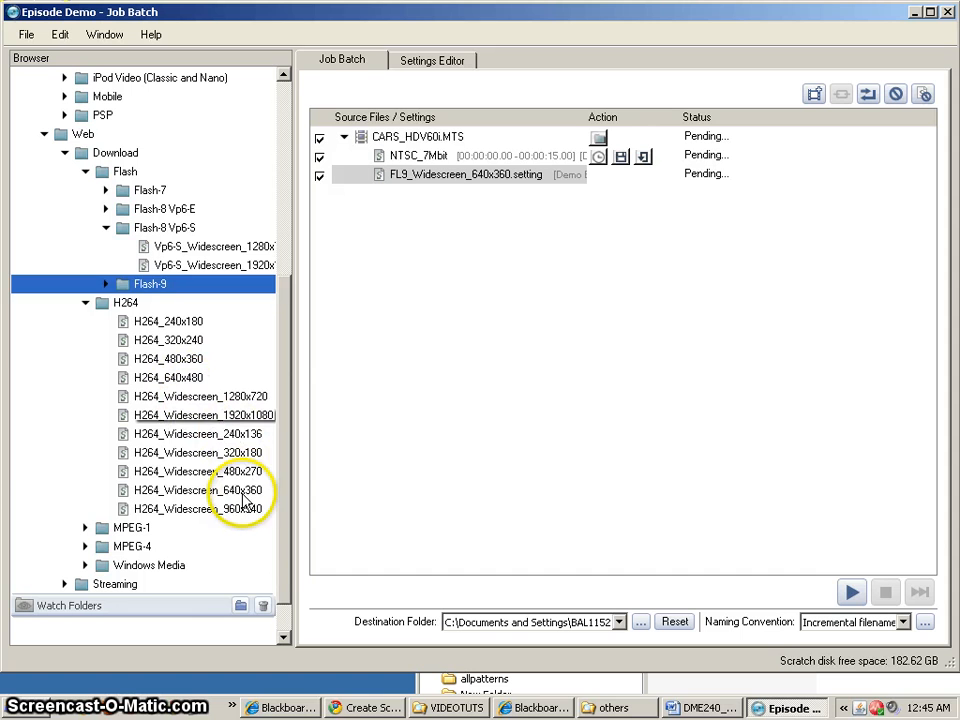
click(203, 492)
drag(240, 498, 452, 188)
click(447, 196)
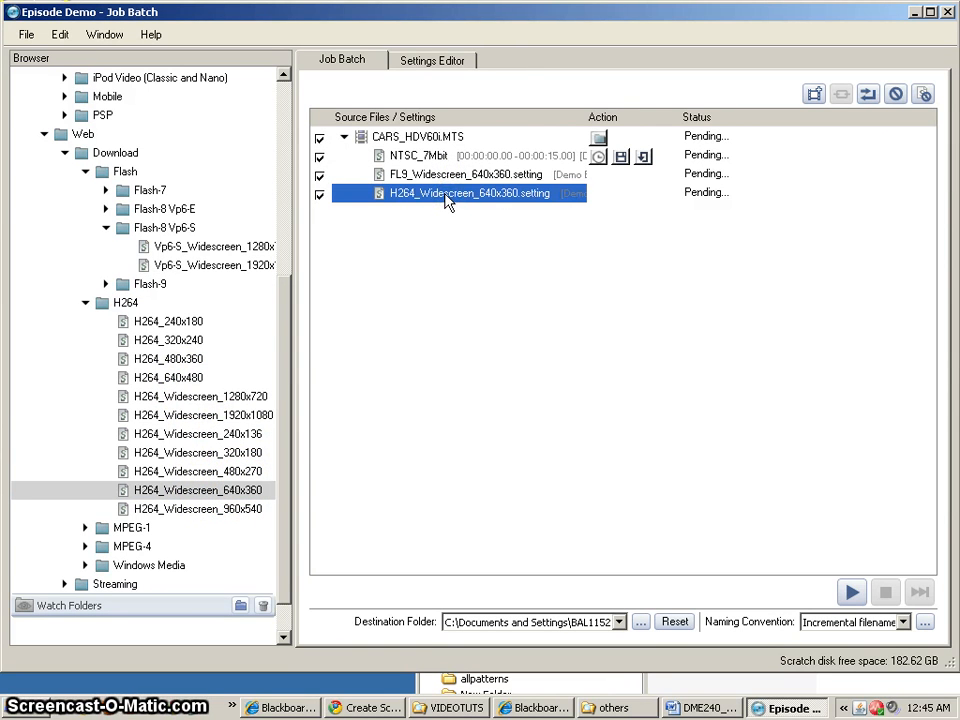
Step: Add the WMV9_Widescreen_640x360 template from the Windows Media folder to the CARS_HDV60i.MTS job
click(86, 565)
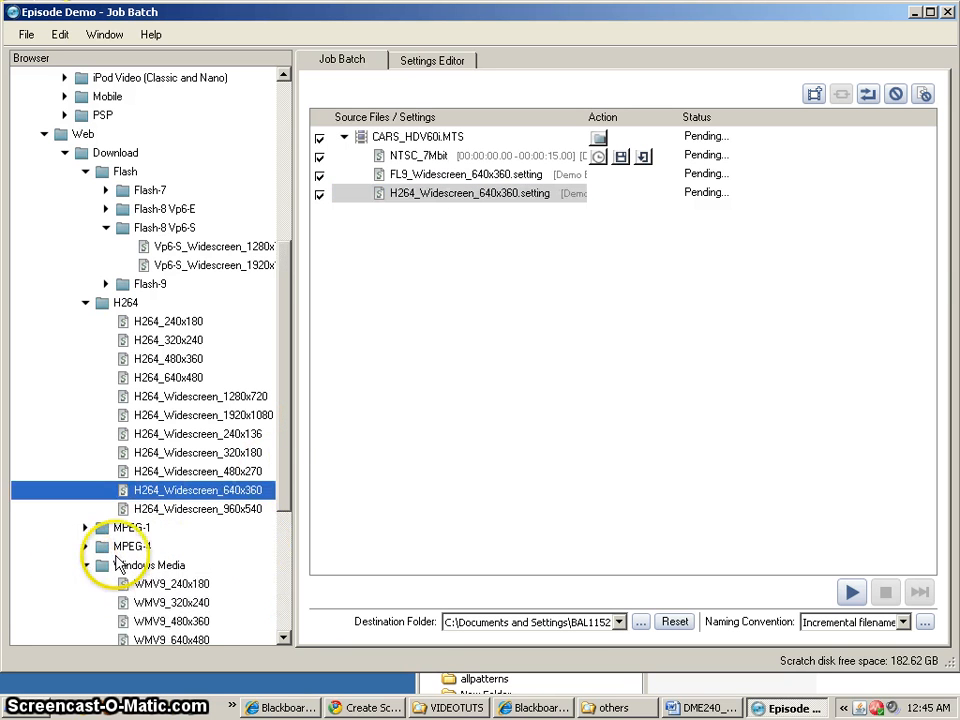
drag(291, 476, 274, 592)
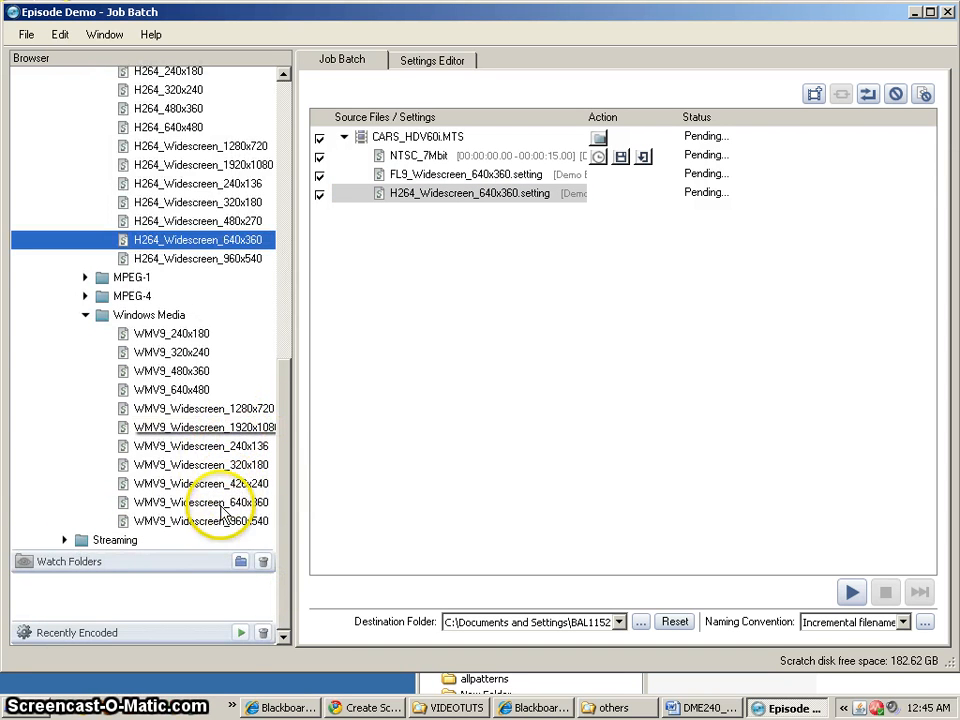
click(175, 503)
drag(459, 248, 441, 199)
Step: Enable the In and Out points of the WMV9_Widescreen_640x360 setting, starting at 00:00:00.00, and apply the duration limit
double_click(448, 213)
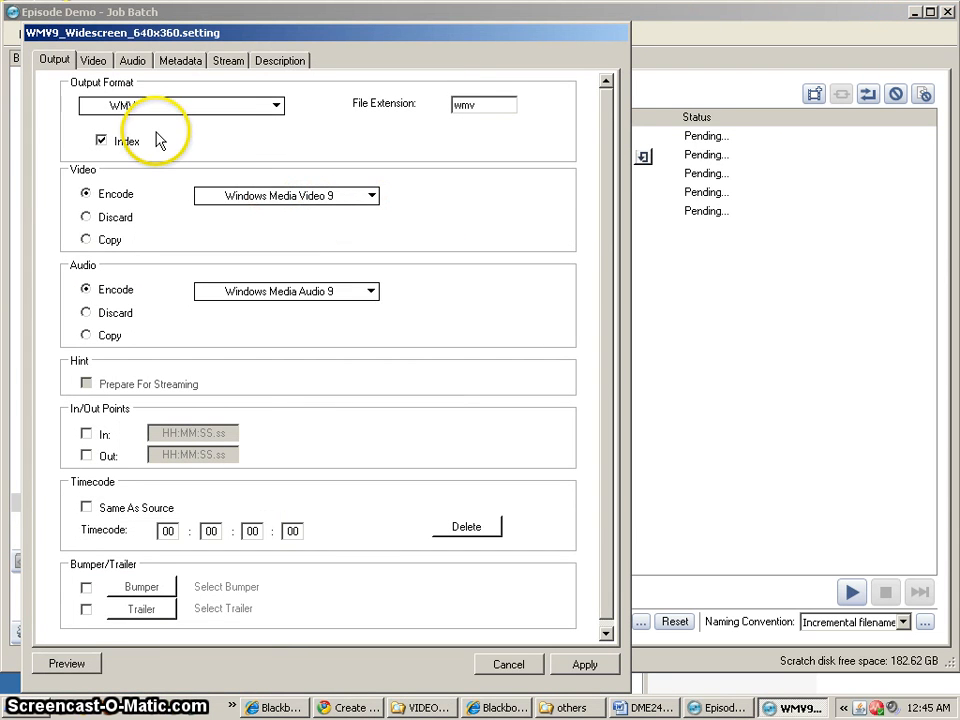
click(86, 433)
click(86, 455)
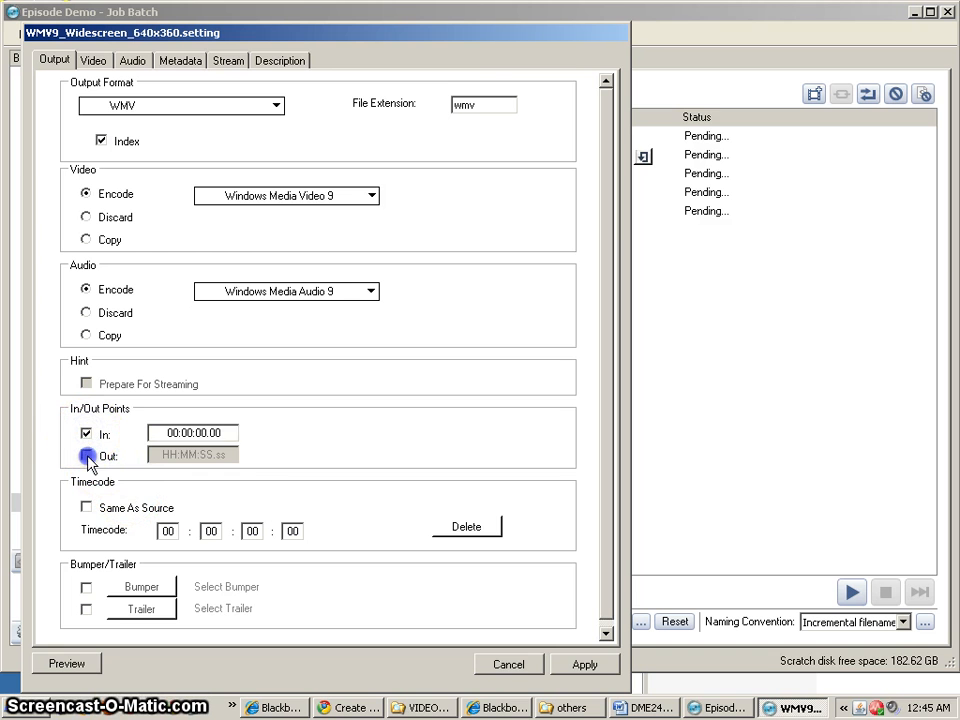
double_click(199, 454)
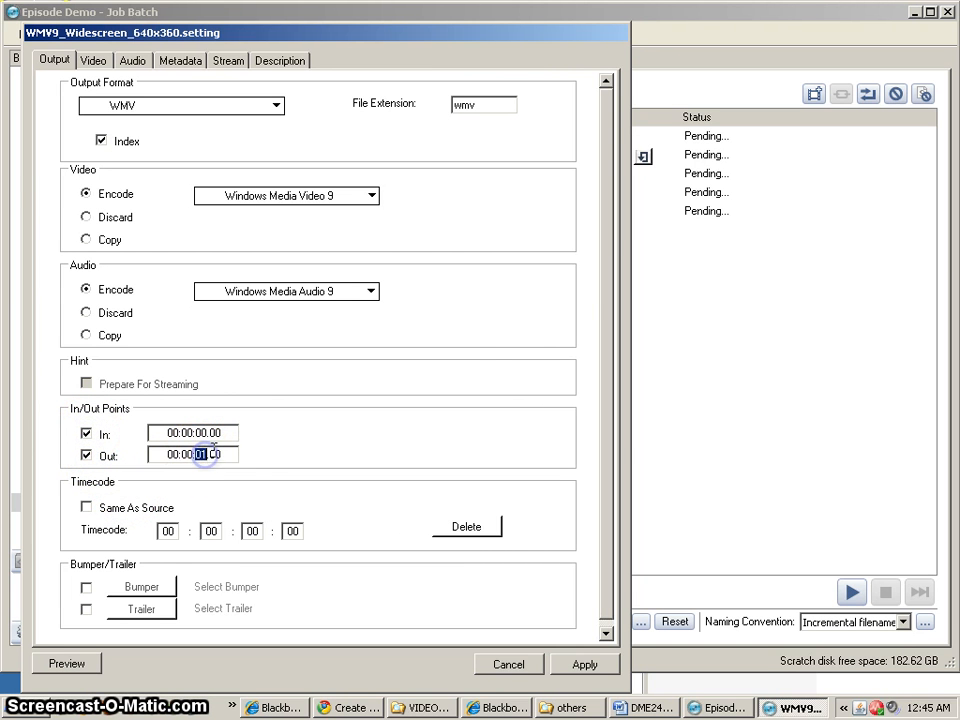
click(585, 664)
Step: Limit the H264_Widescreen_640x360 setting to In 00:00:00.00 and Out 00:00:15.00, apply it, and continue past the application error
double_click(430, 192)
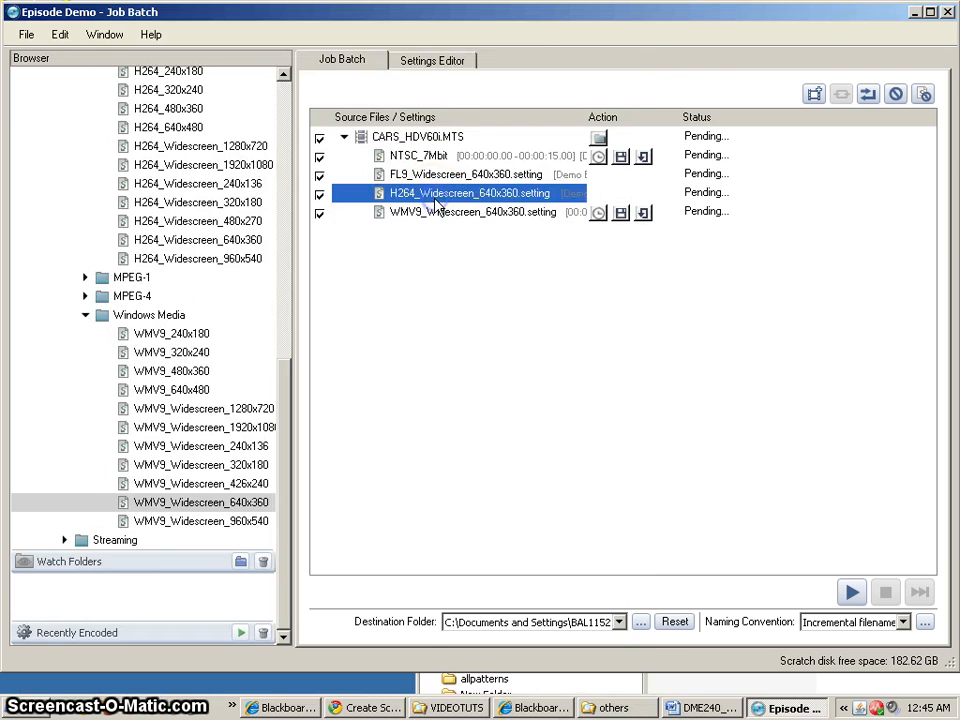
click(107, 499)
click(107, 521)
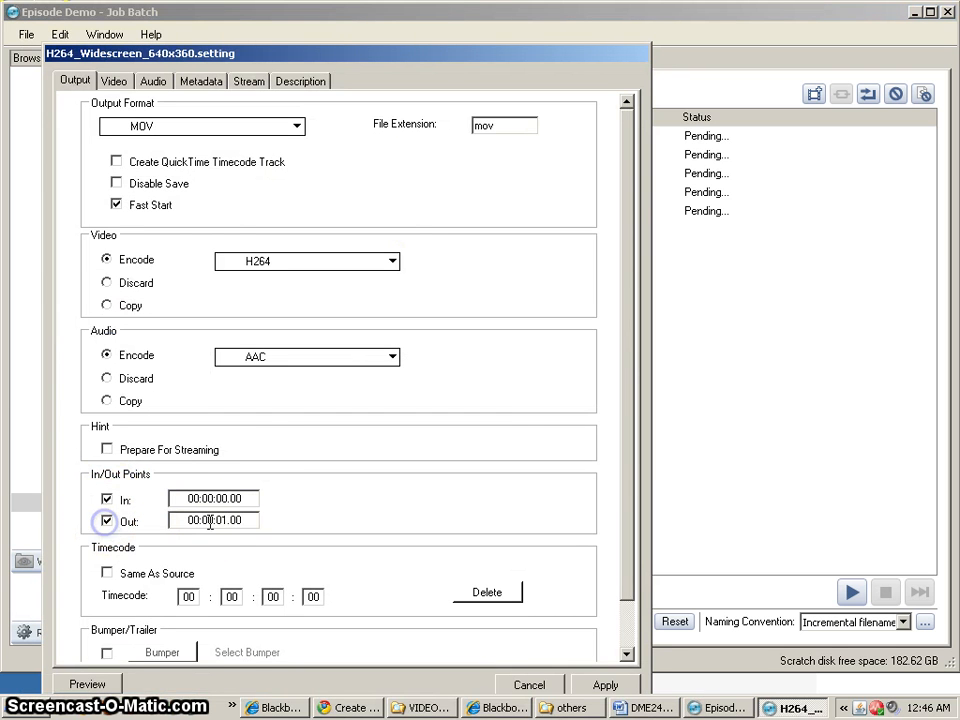
click(221, 520)
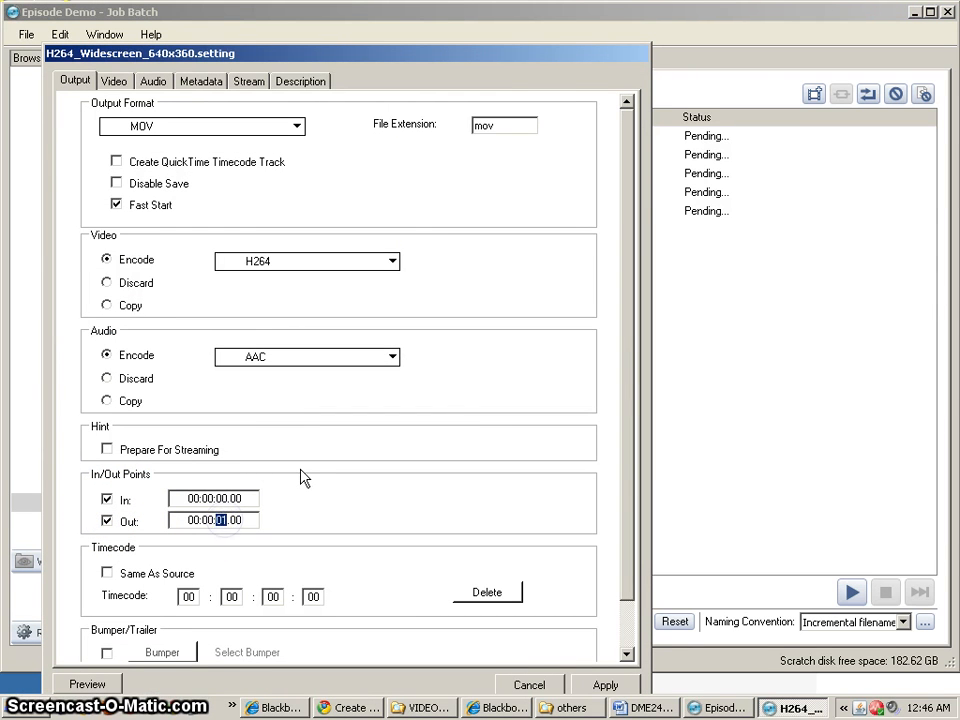
click(605, 684)
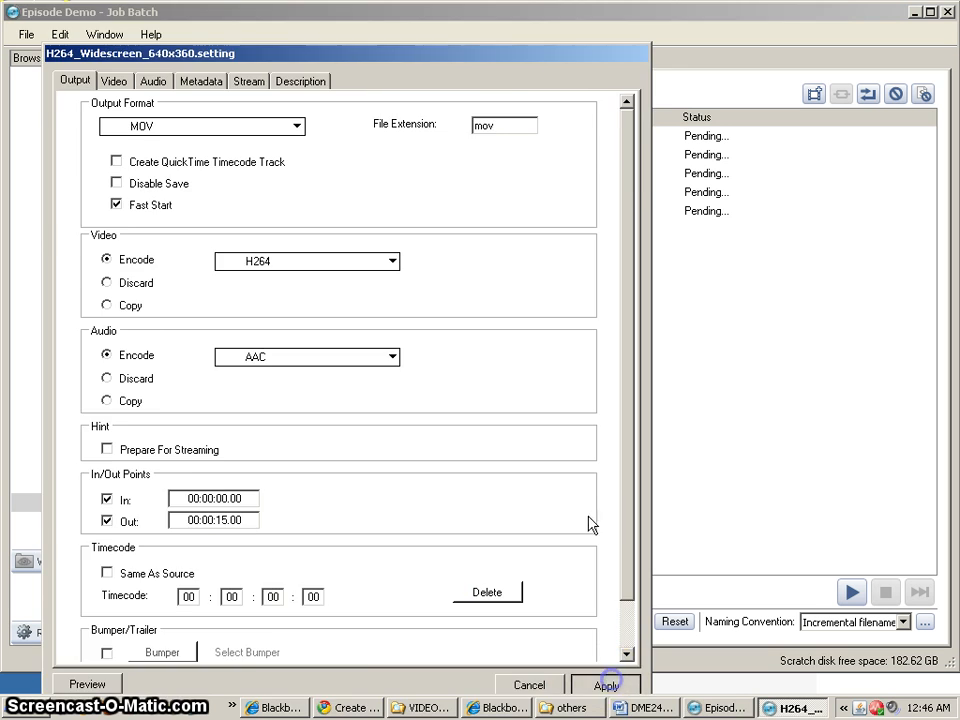
click(426, 141)
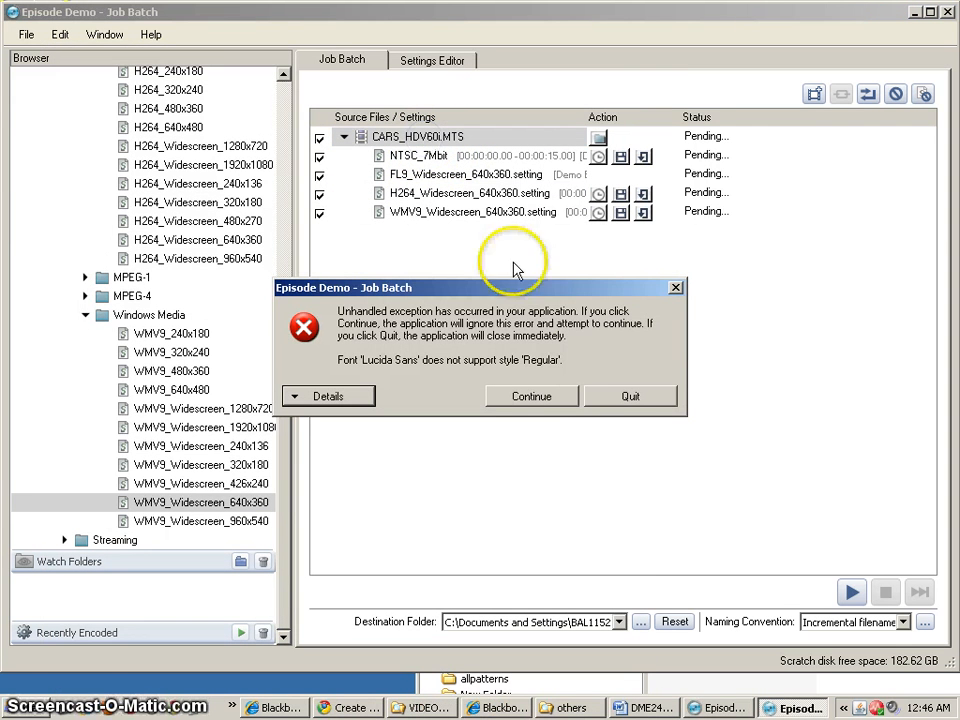
click(531, 397)
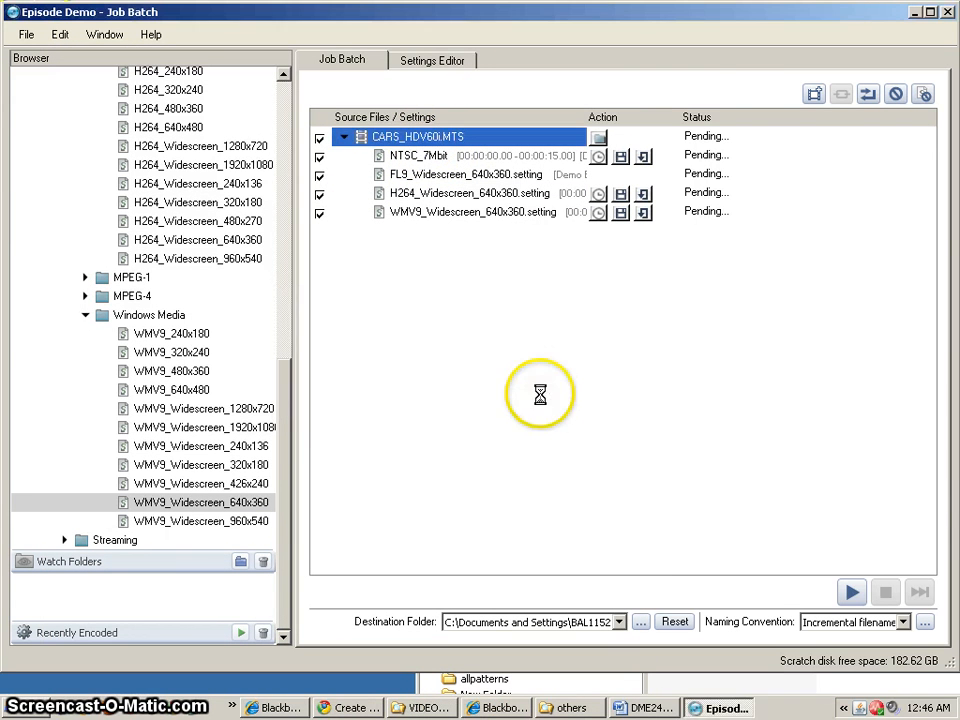
Step: Enable the In and Out points of the FL9_Widescreen_640x360 setting, starting at 00:00:00.00, and apply the duration limit
click(418, 157)
click(420, 175)
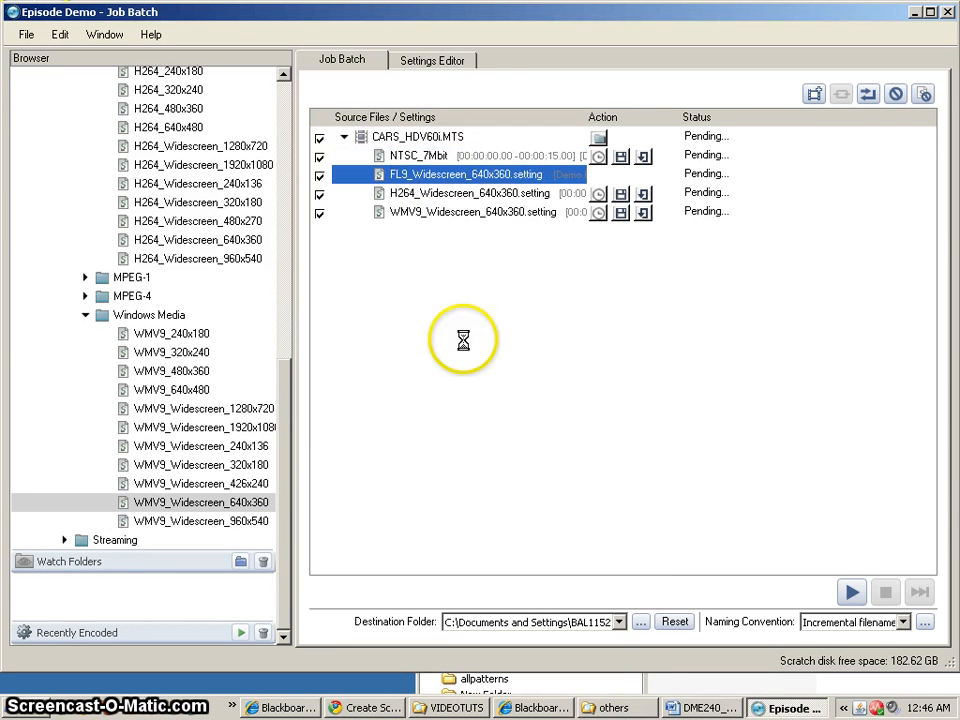
double_click(470, 174)
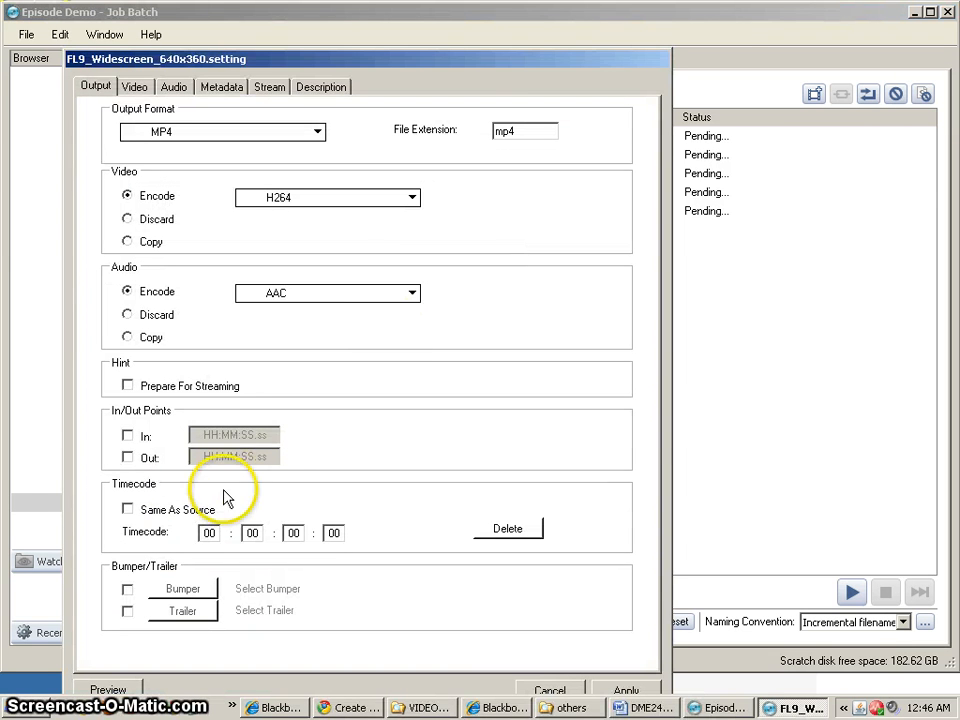
click(127, 435)
click(127, 457)
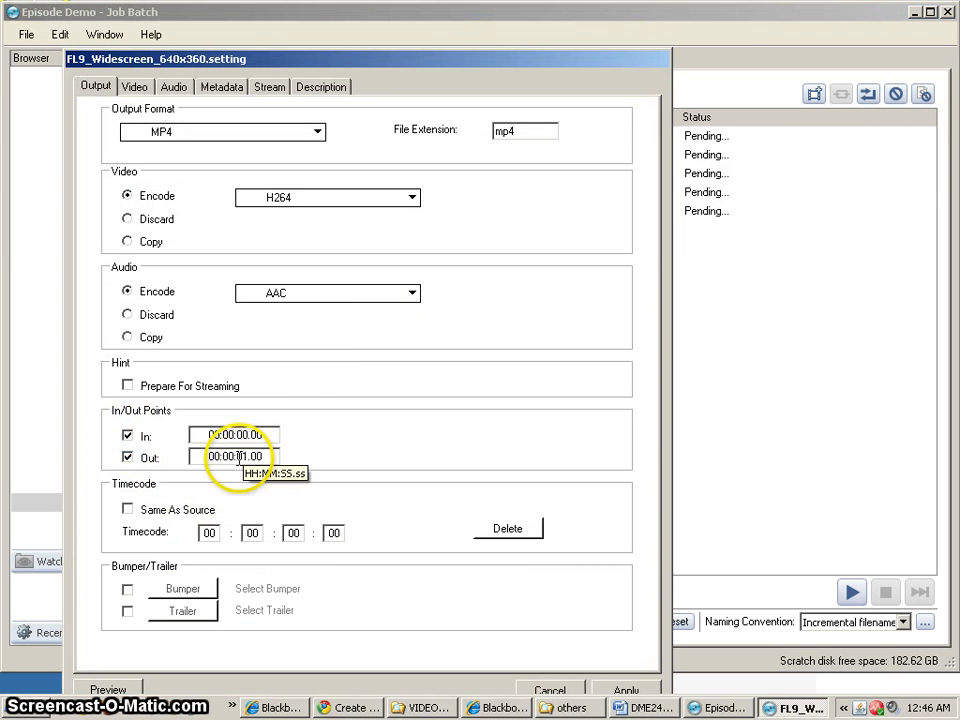
click(247, 456)
text(0)
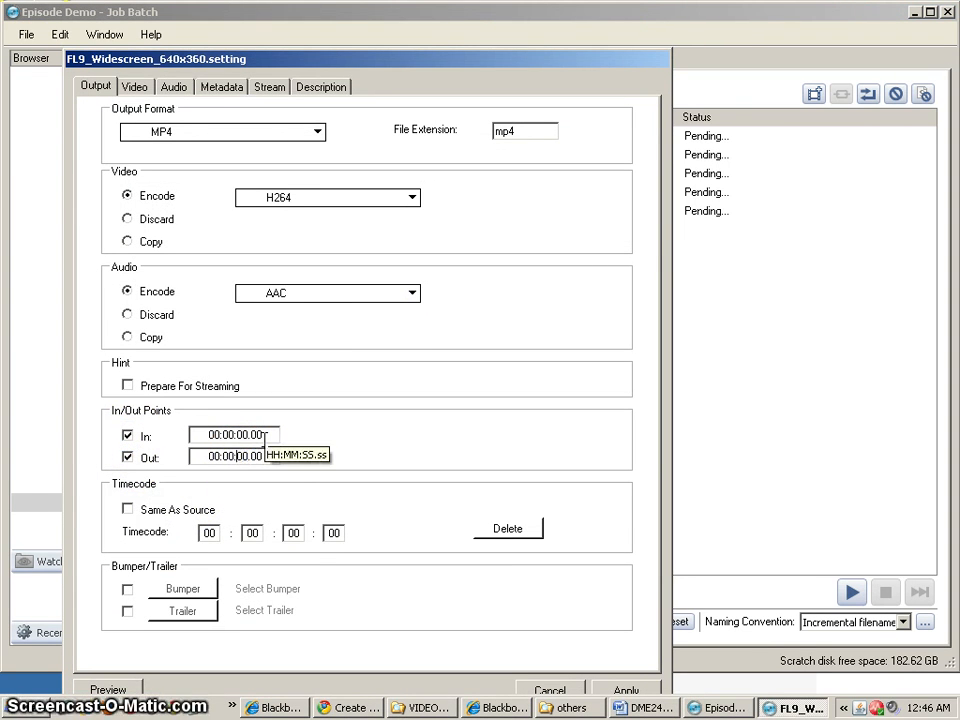
click(600, 689)
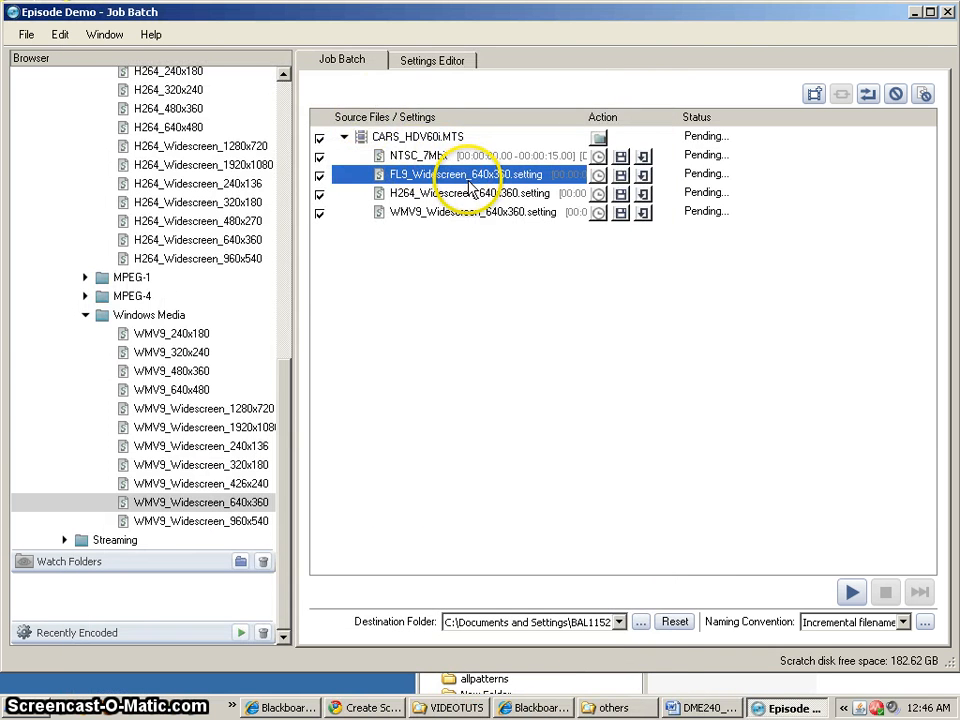
Step: Review the field order, new-field creation and deinterlace type options in the FL9_Widescreen_640x360 video settings
double_click(469, 185)
click(157, 88)
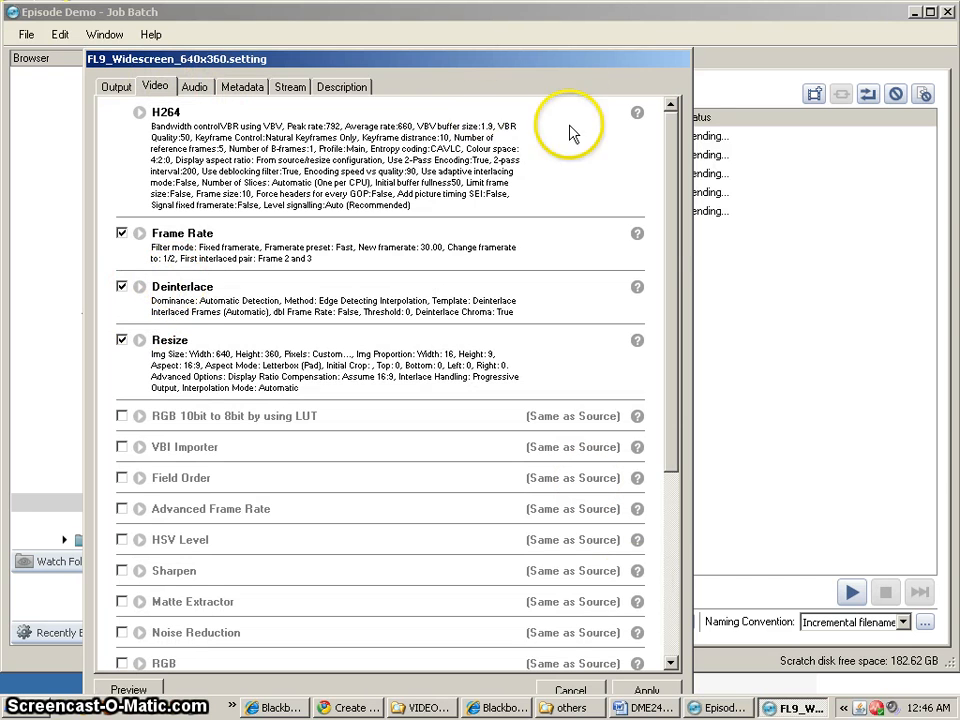
click(138, 287)
click(305, 318)
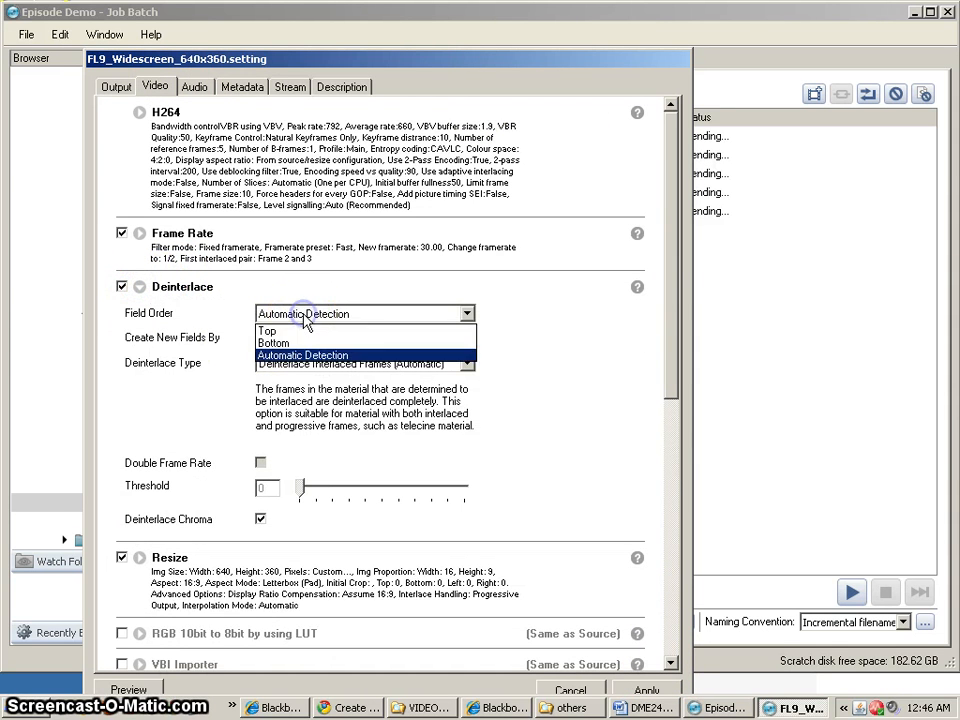
click(305, 354)
click(311, 338)
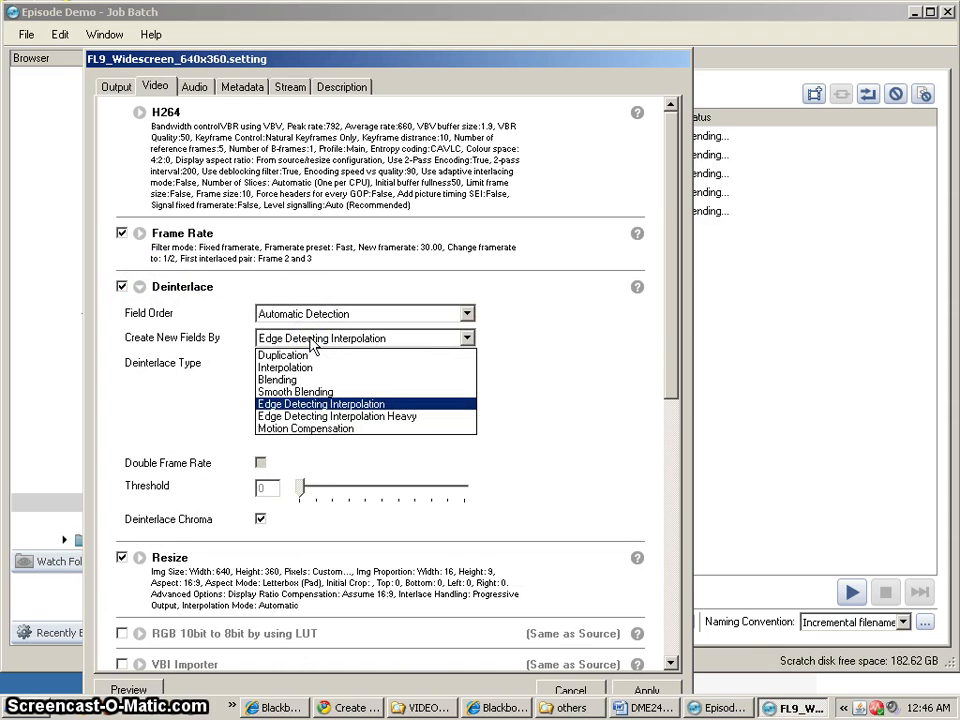
click(313, 341)
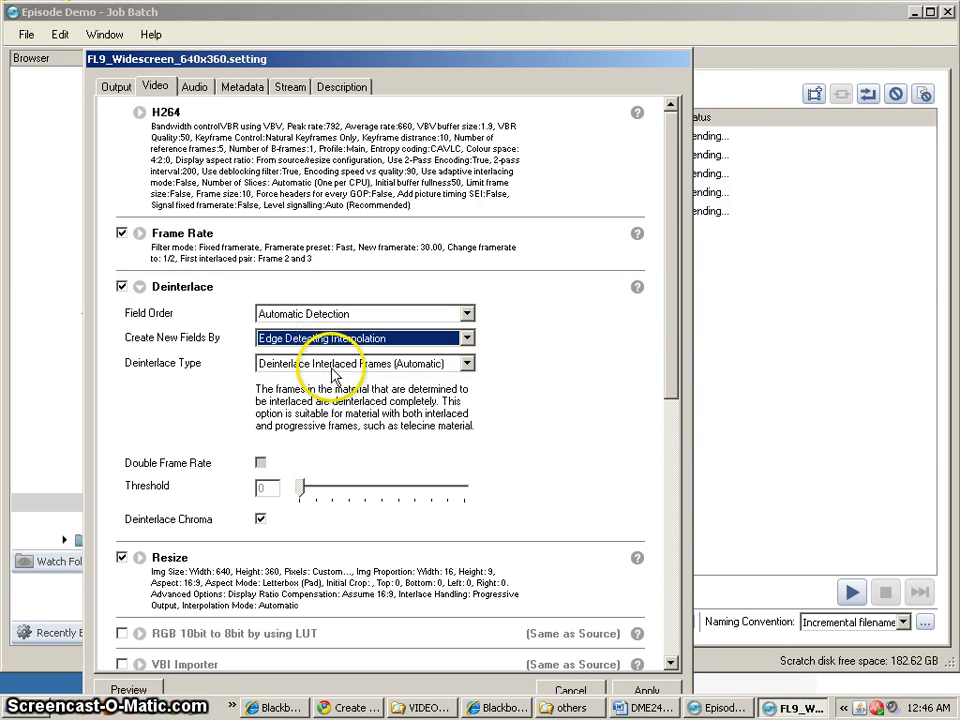
click(333, 366)
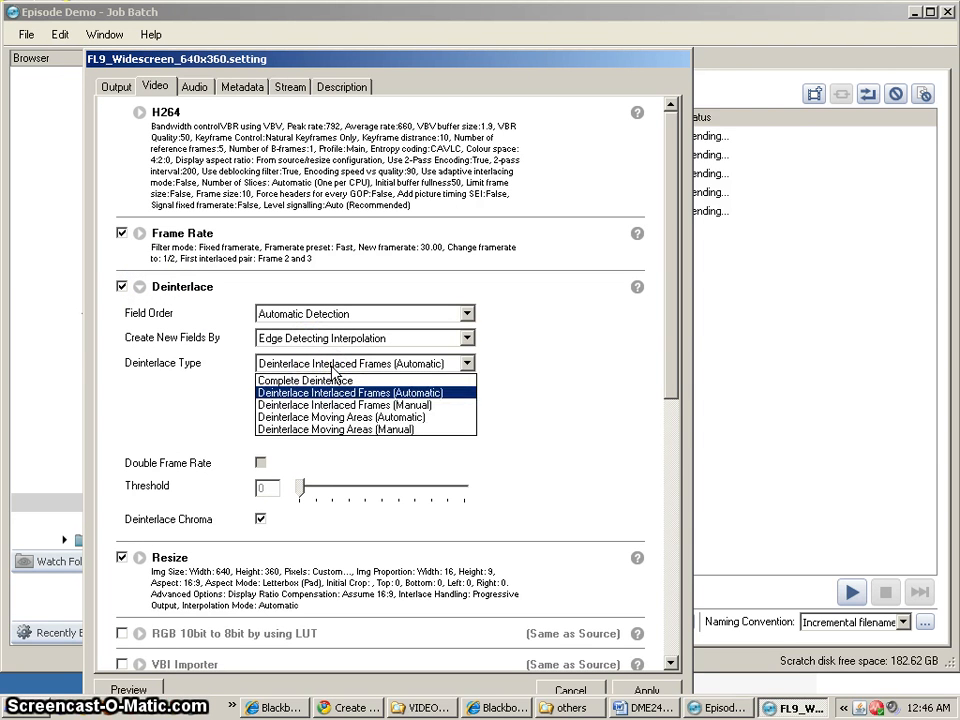
click(331, 367)
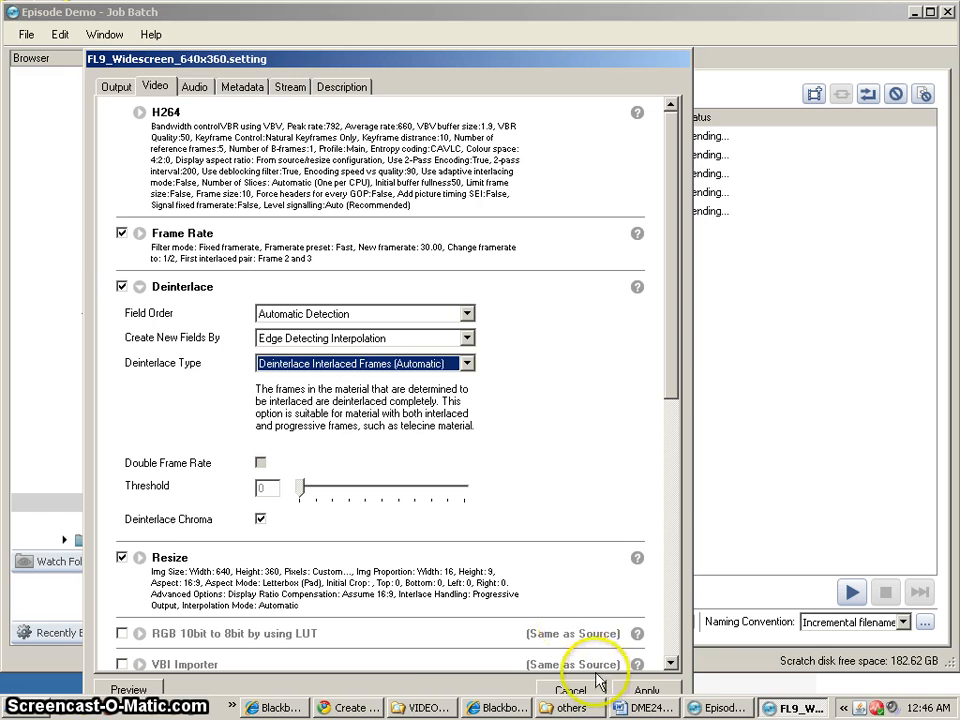
click(645, 692)
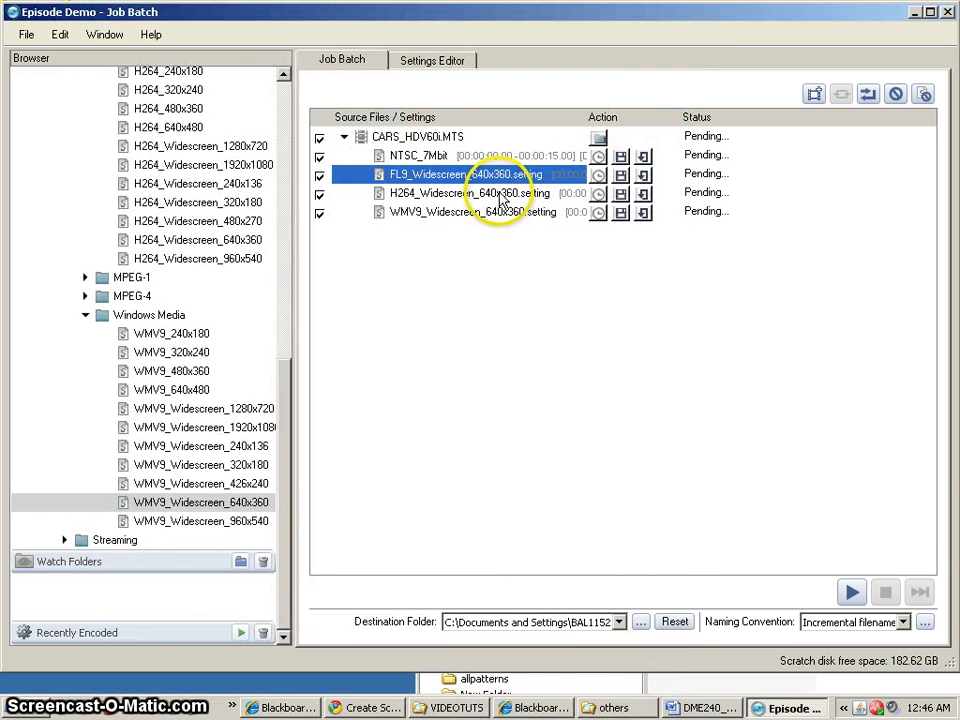
Step: Try the Contrast filter in the H264_Widescreen_640x360 video settings and switch it back off
double_click(500, 195)
click(176, 87)
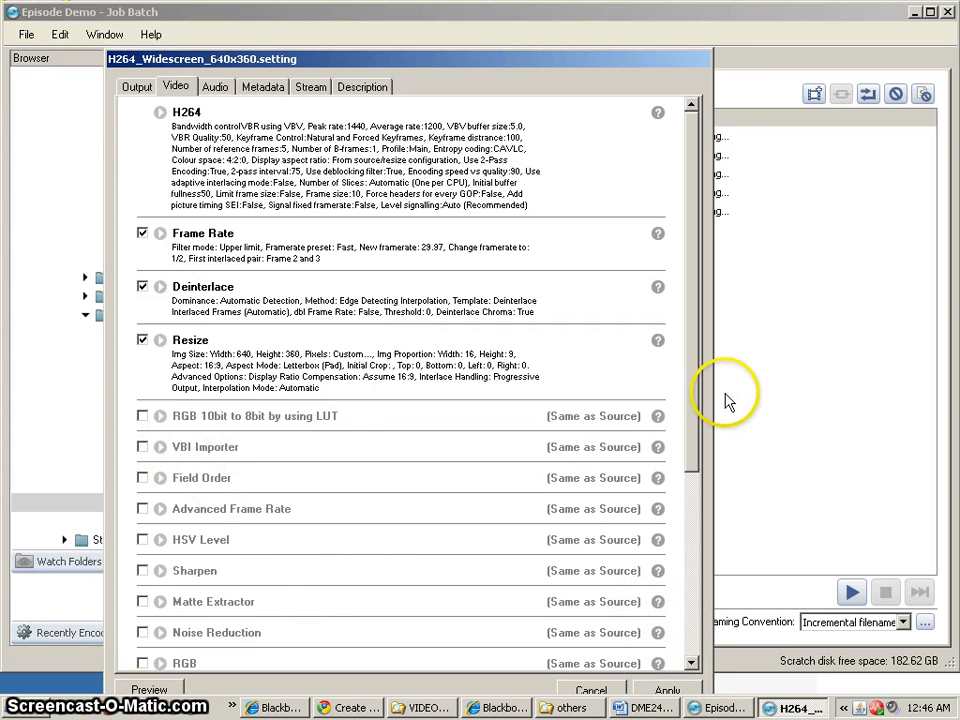
drag(696, 400, 679, 617)
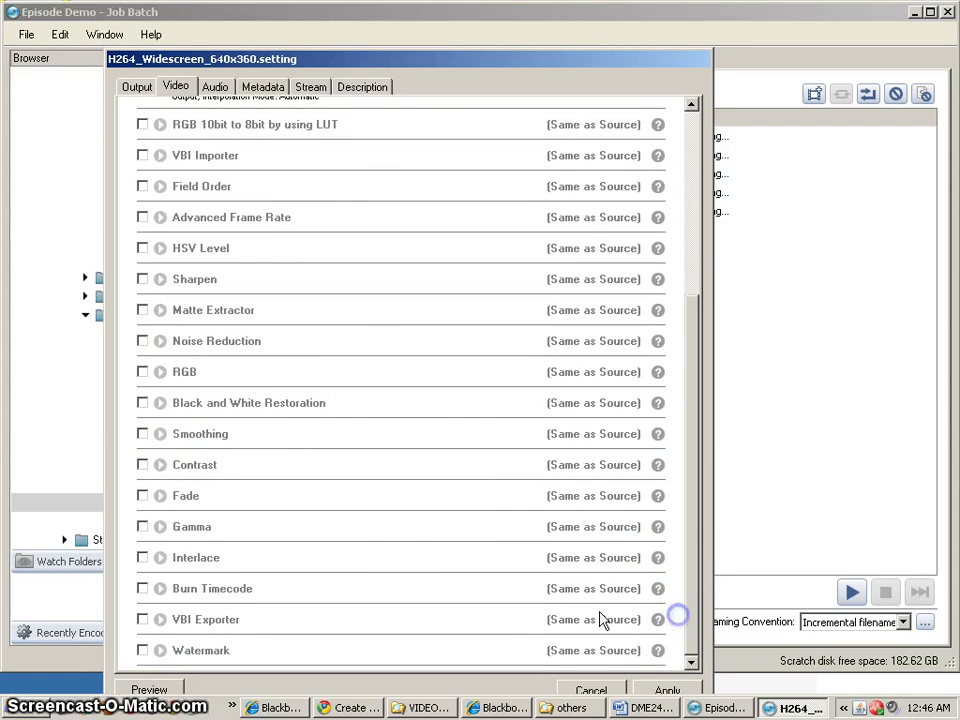
click(142, 464)
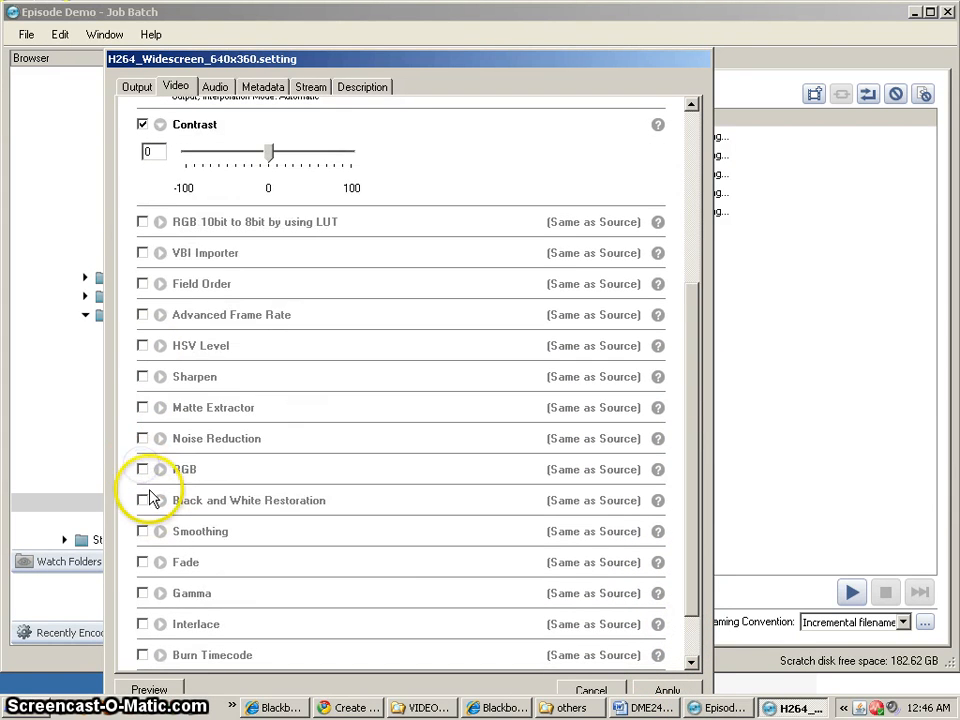
click(142, 124)
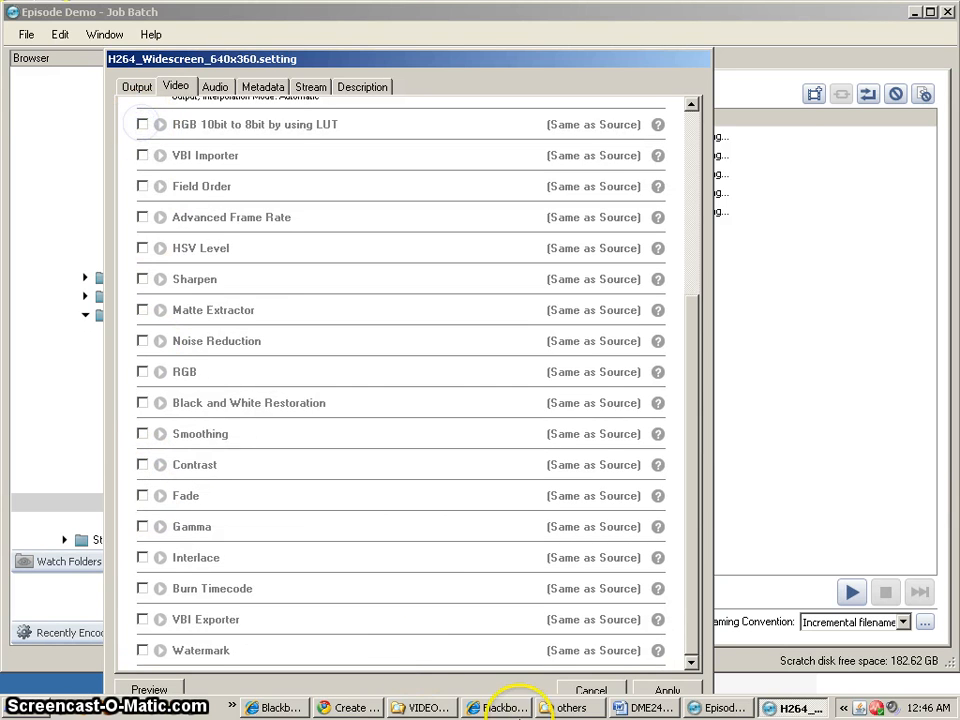
click(657, 686)
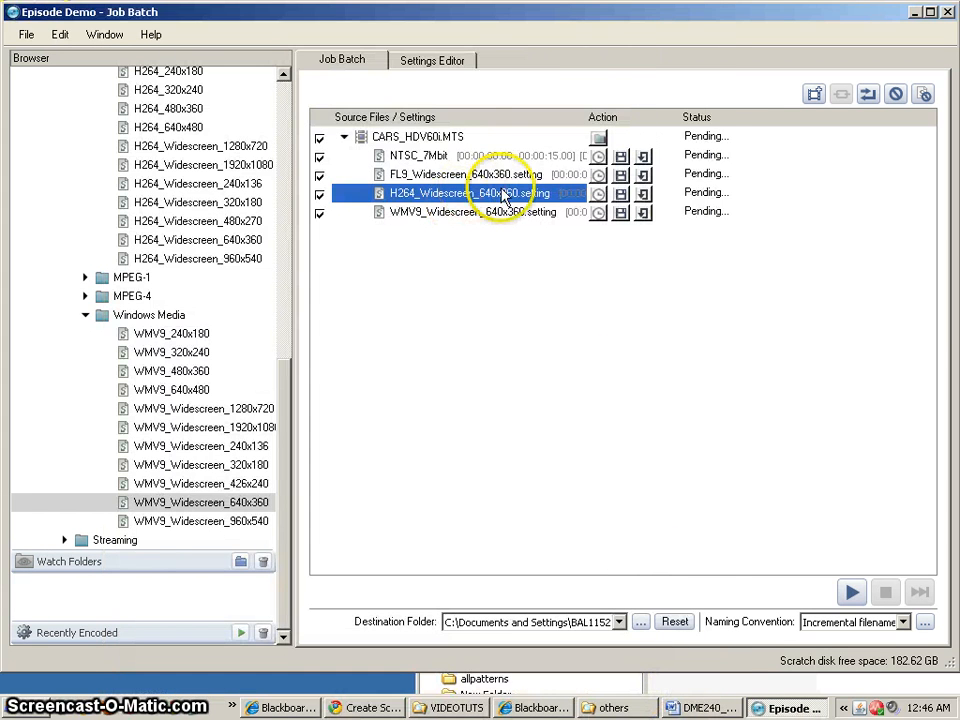
Step: Review the output options and video filters of the H264_Widescreen_640x360 setting and try to preview it
double_click(555, 197)
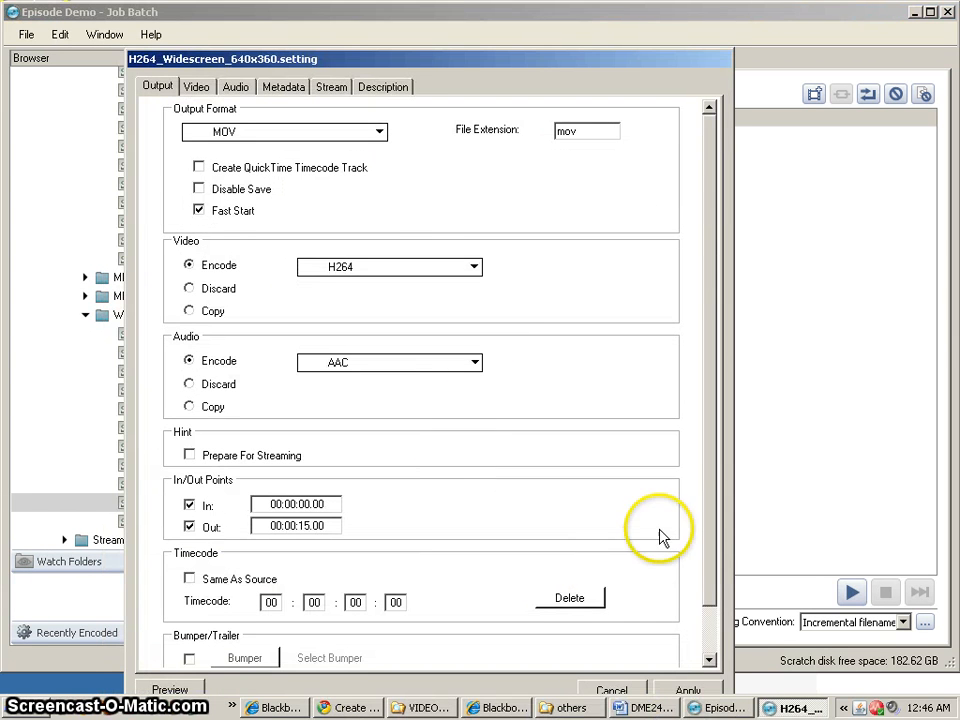
drag(709, 567, 709, 619)
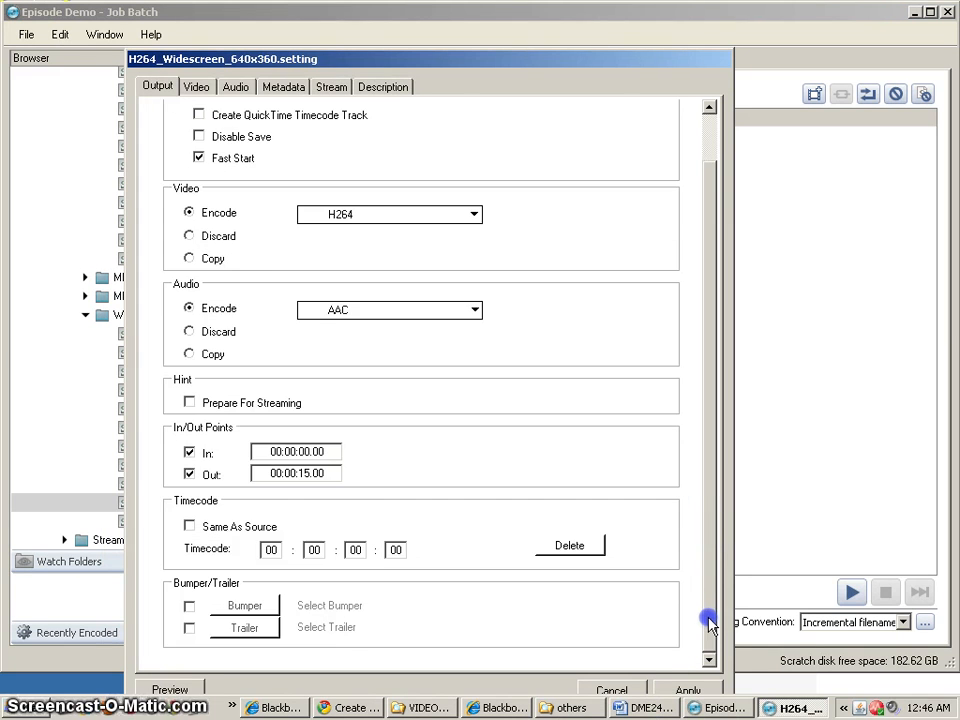
click(197, 89)
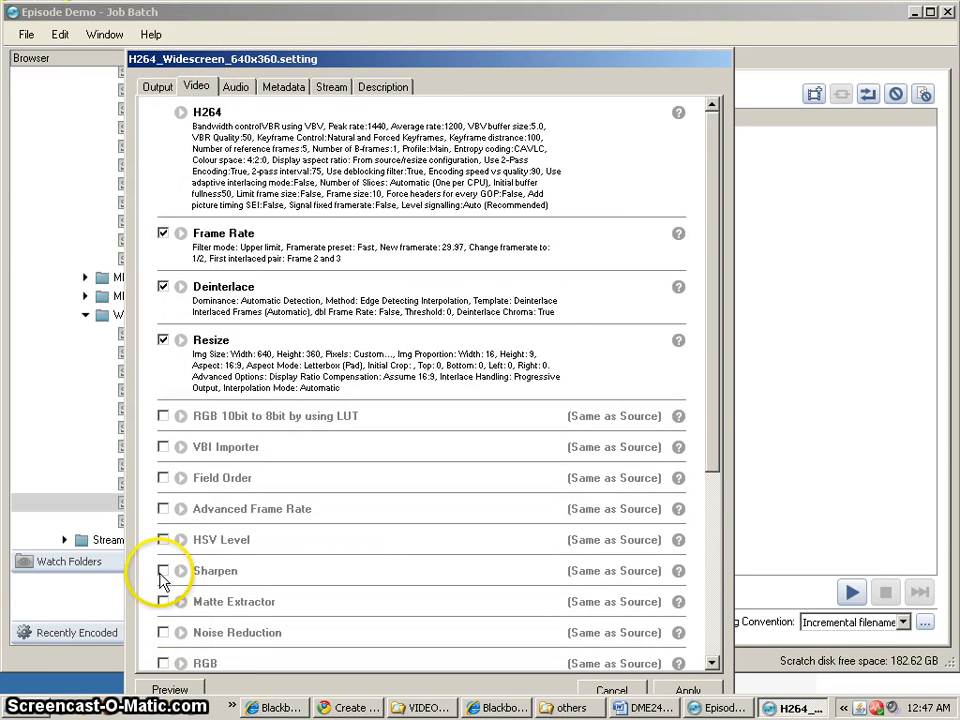
drag(713, 430, 705, 655)
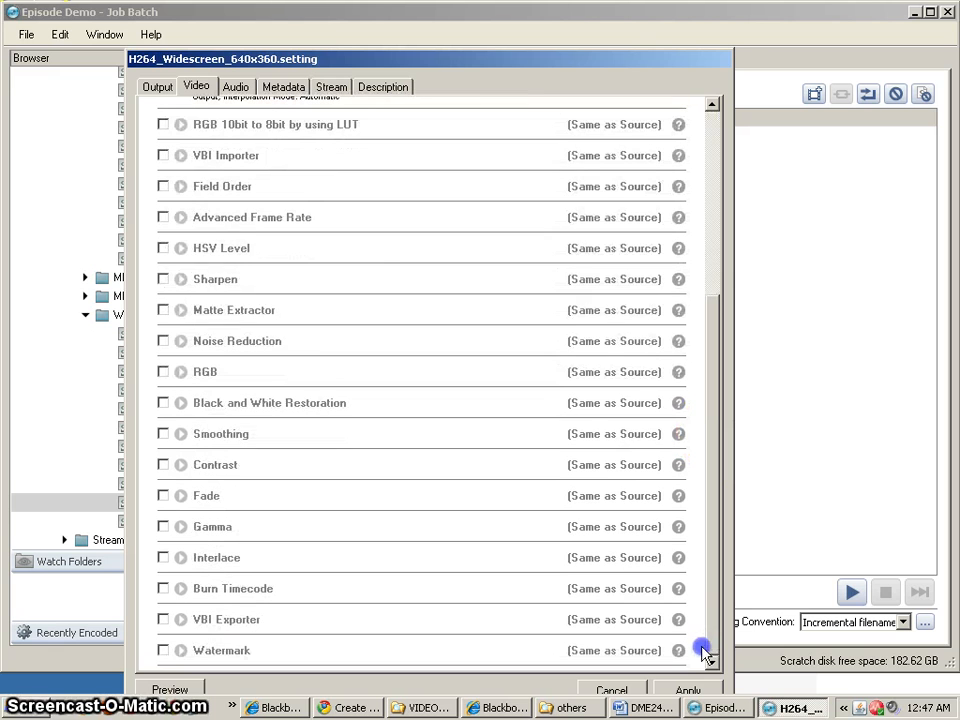
click(172, 690)
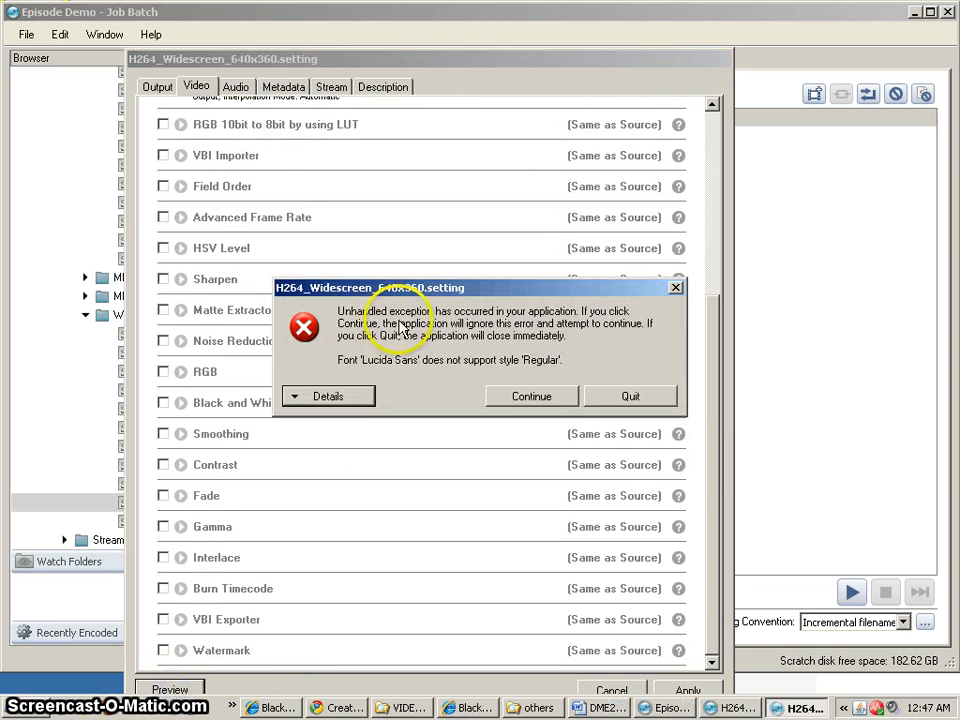
click(548, 398)
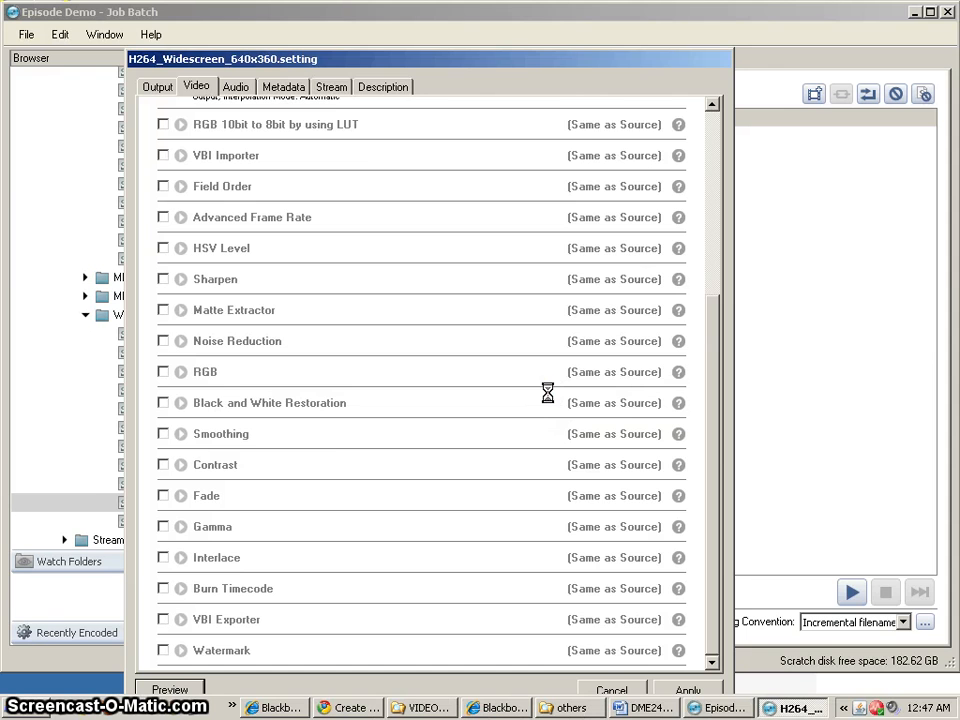
drag(659, 66, 712, 15)
click(740, 640)
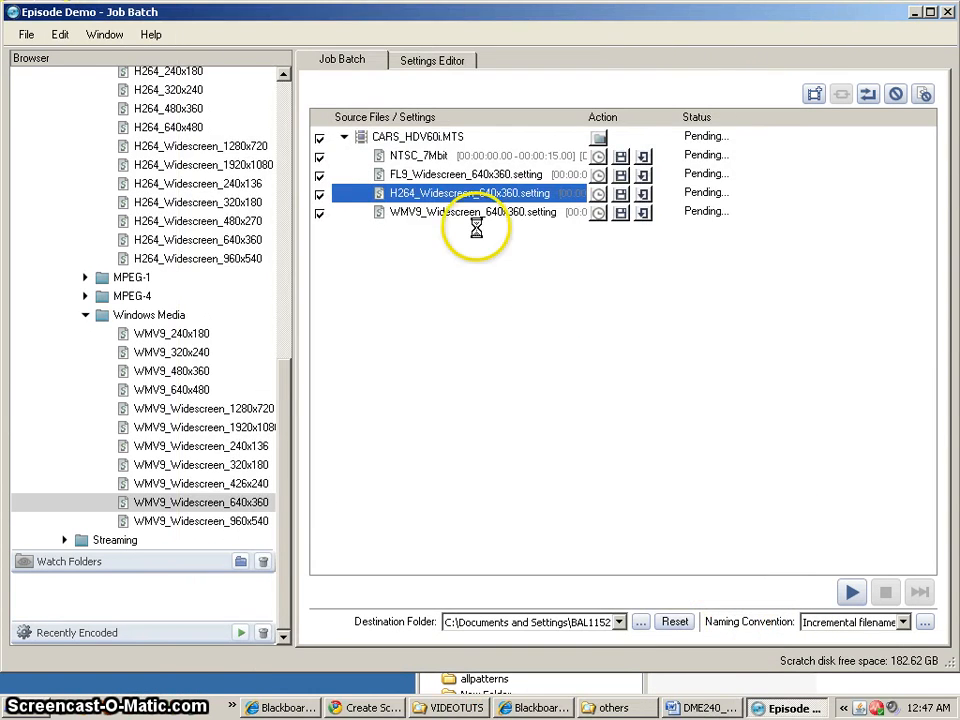
Step: Check and apply the video settings of the WMV9_Widescreen_640x360 setting and start encoding the job batch
click(455, 216)
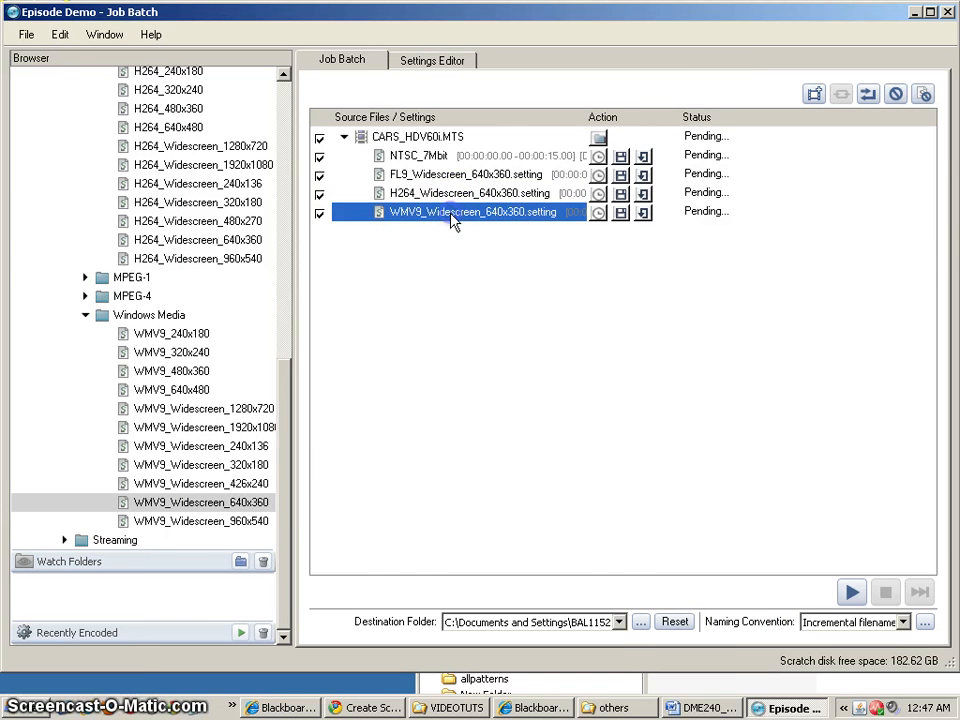
double_click(452, 216)
click(216, 87)
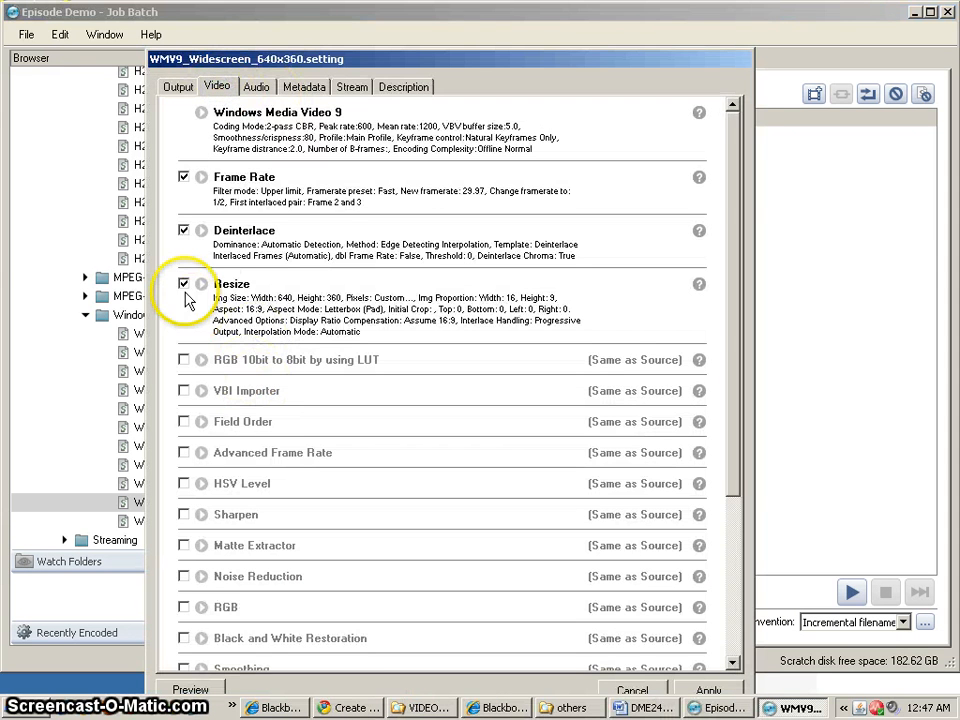
click(699, 689)
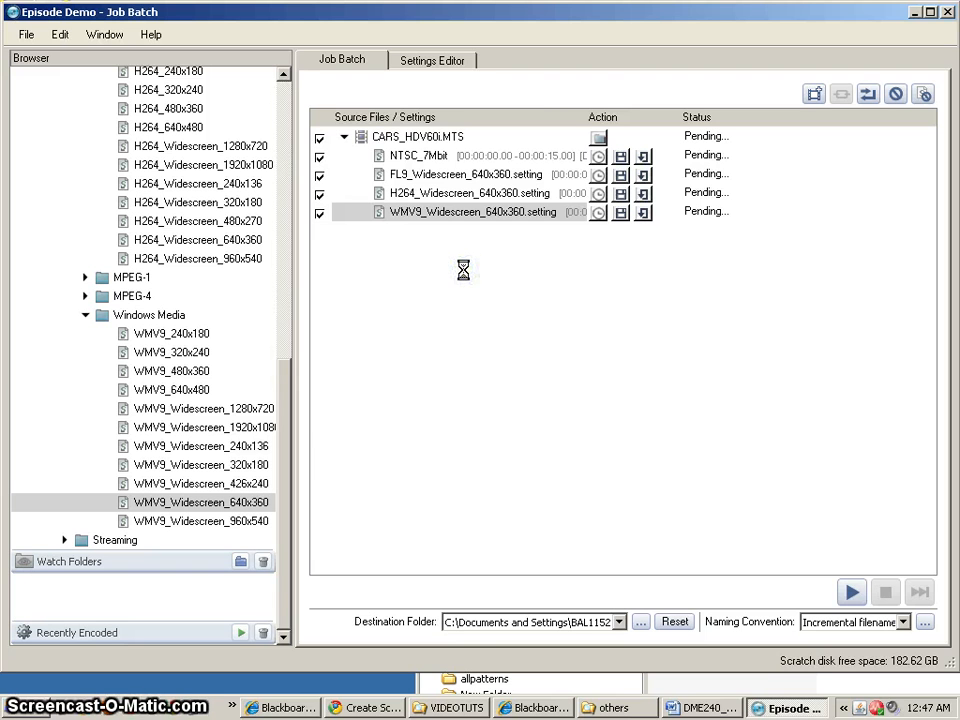
click(585, 118)
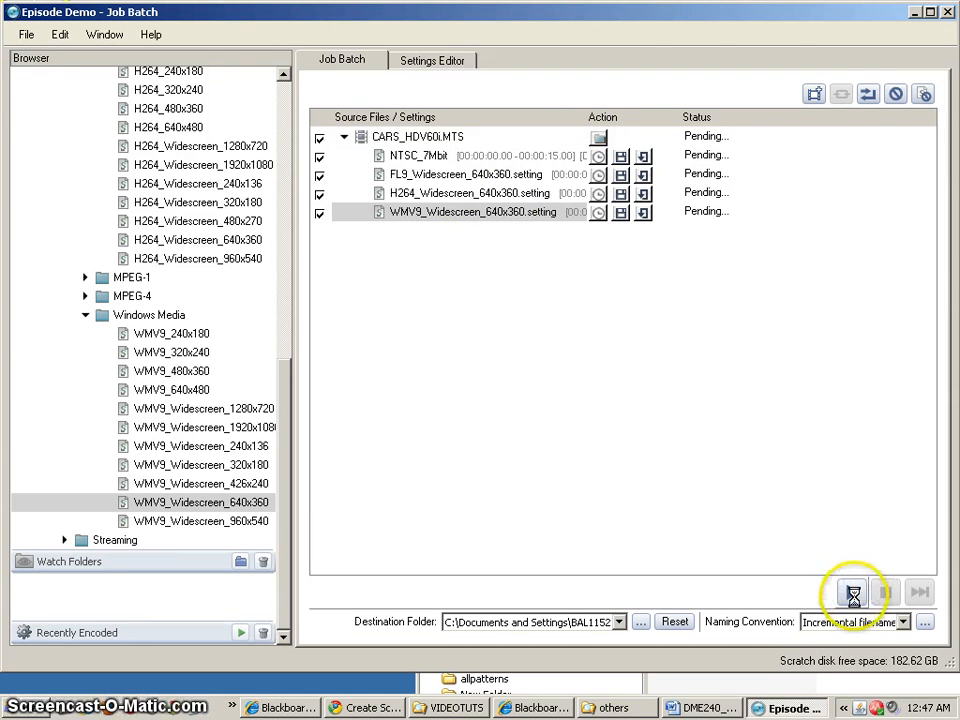
click(853, 594)
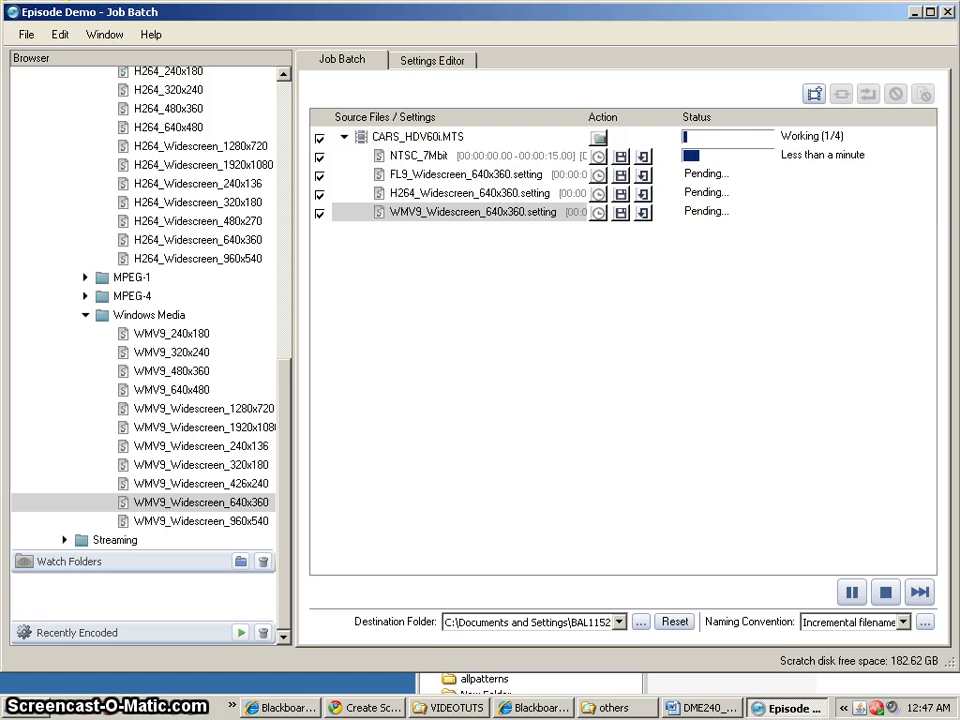
Step: Switch to Windows Explorer and look for the encoded NTSC file in My Videos\Episode Encoded Videos
drag(959, 201, 865, 76)
click(321, 199)
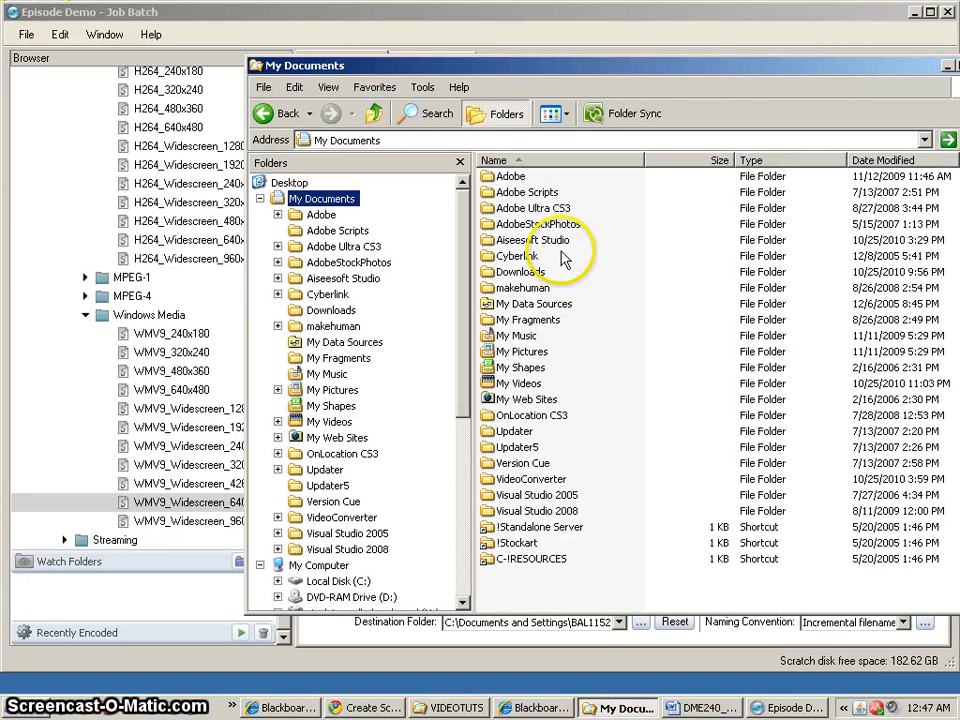
double_click(519, 384)
double_click(567, 195)
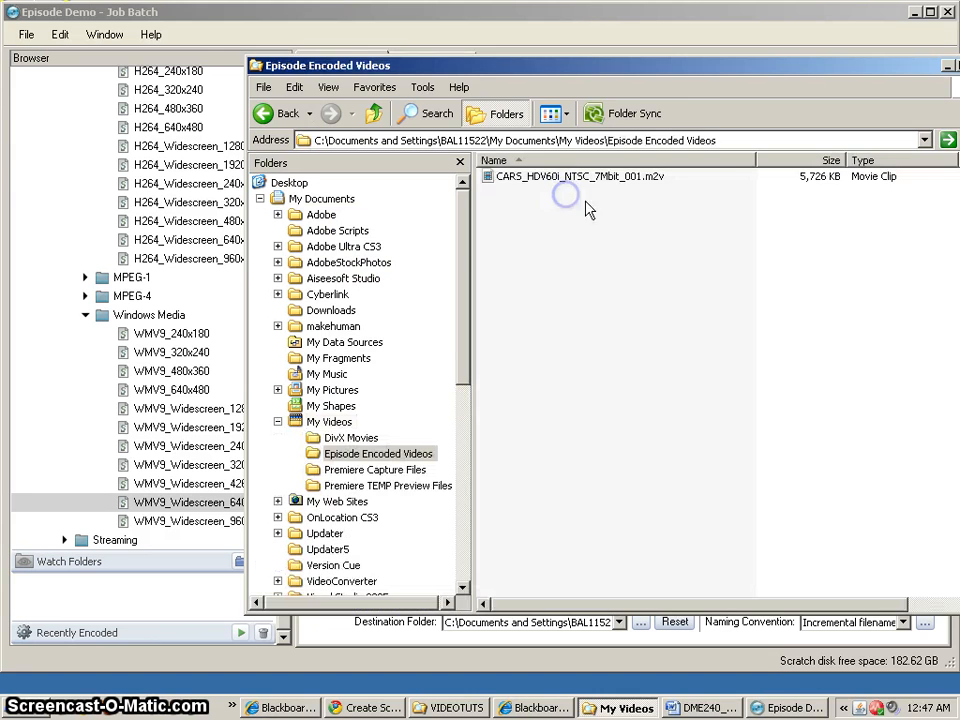
drag(606, 66, 558, 117)
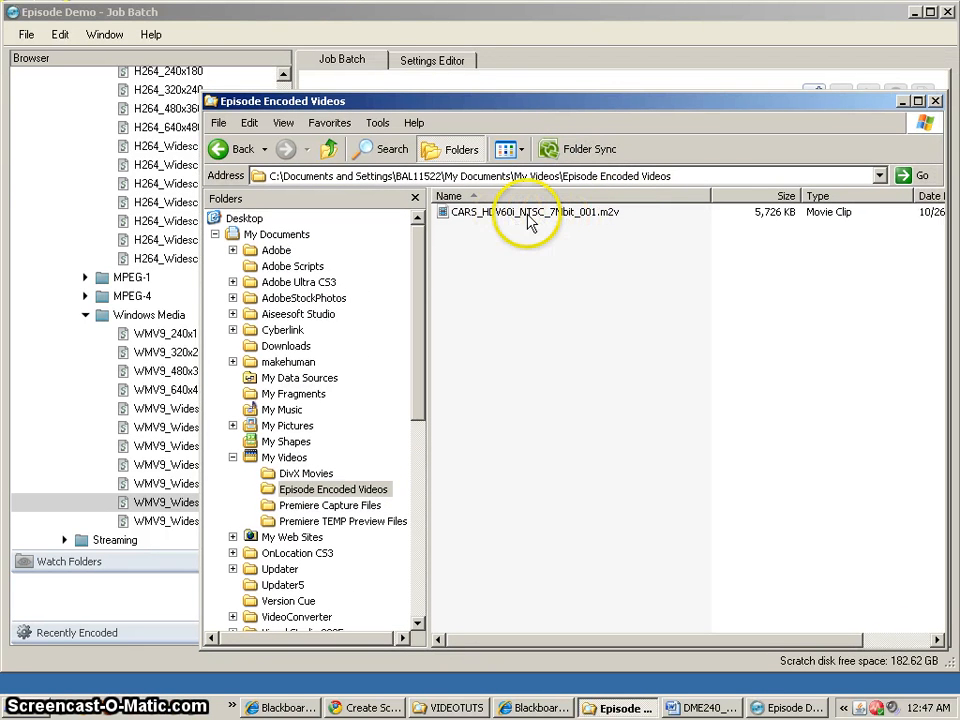
mouse_move(521, 224)
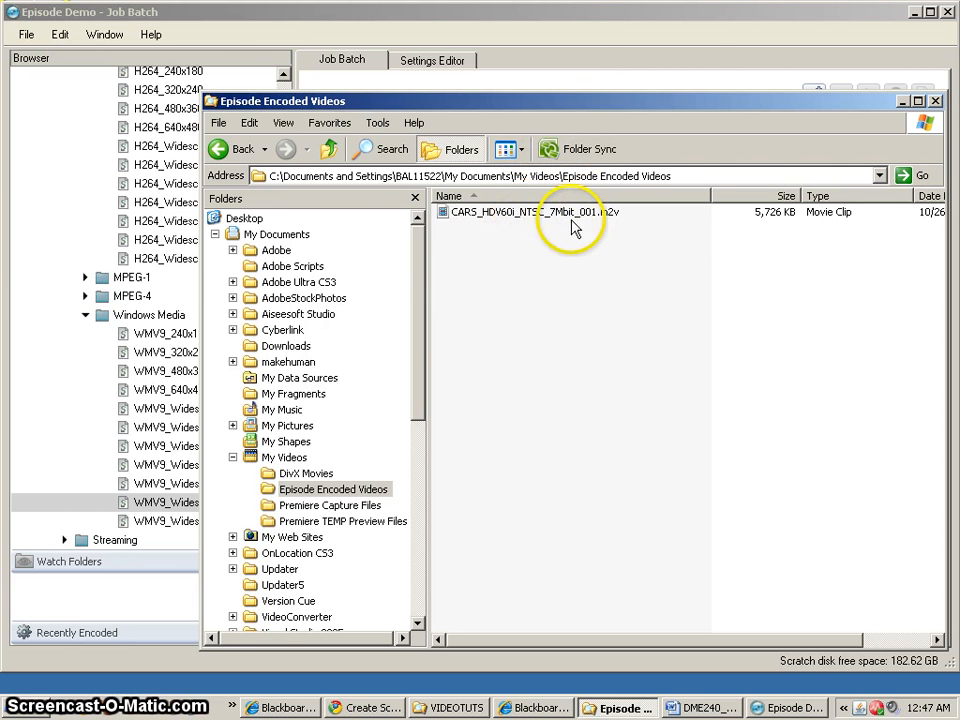
drag(583, 101, 959, 220)
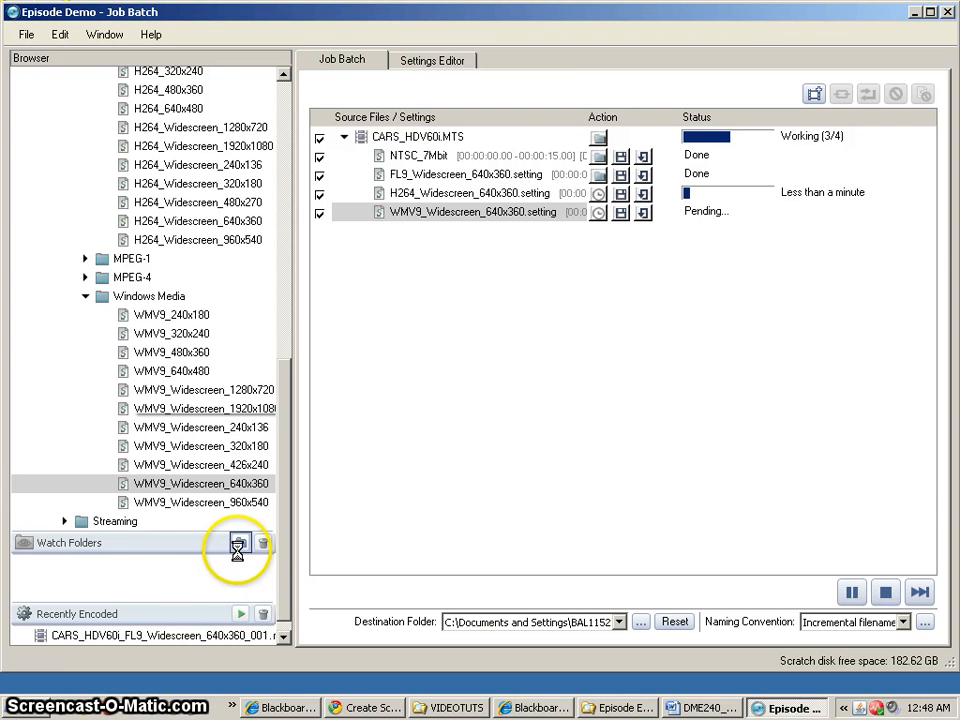
Step: Collapse the Templates folder, select My Settings, and select the H264_Widescreen_640x360 setting in the batch
drag(285, 506, 295, 205)
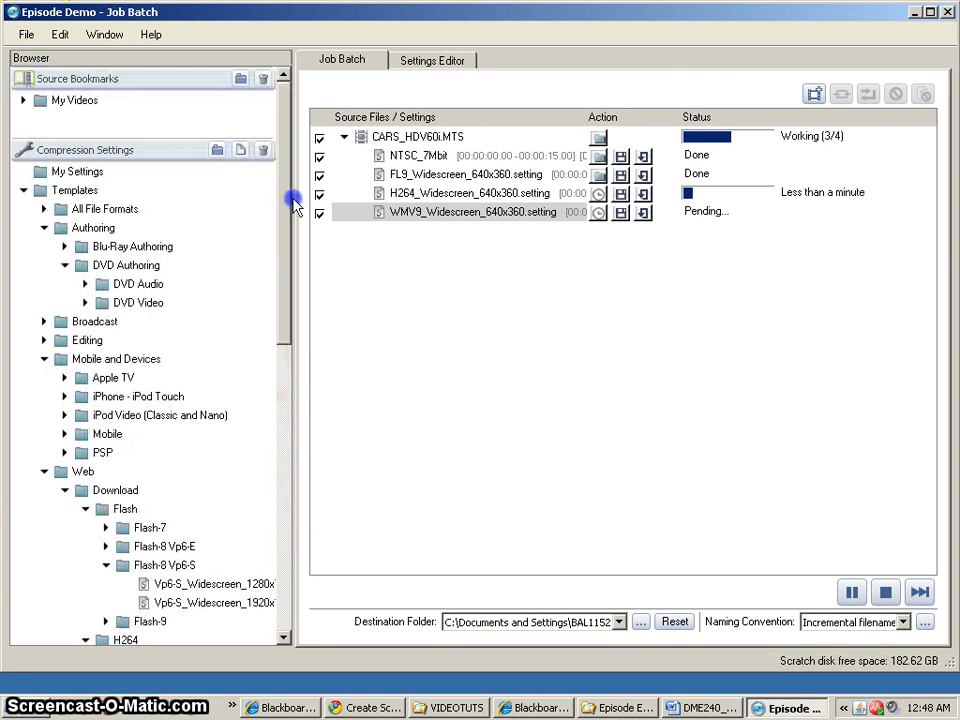
click(23, 191)
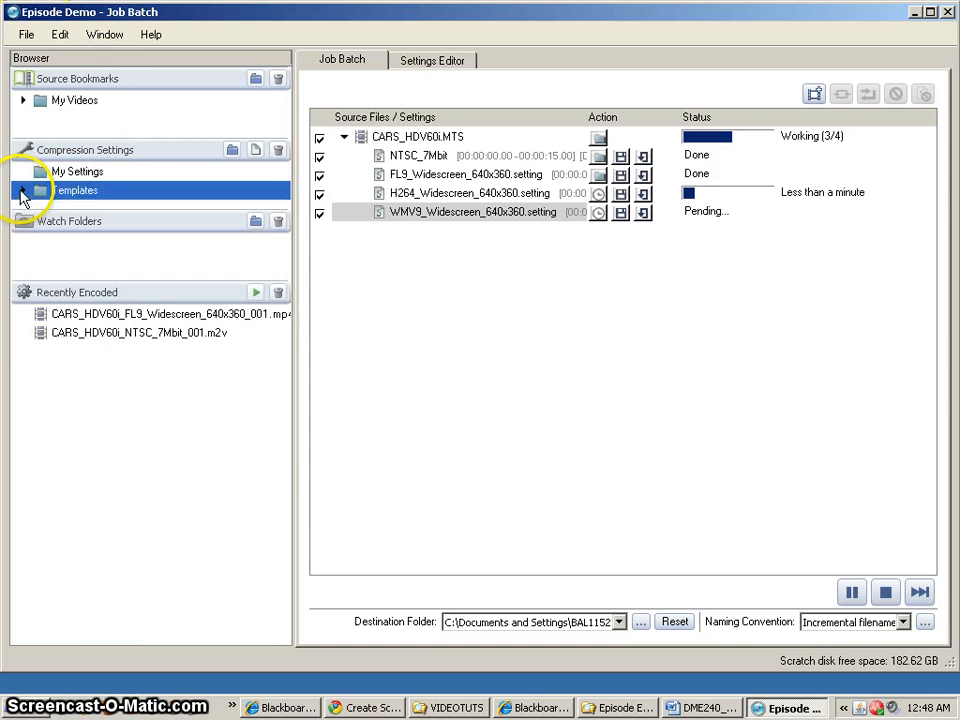
click(78, 172)
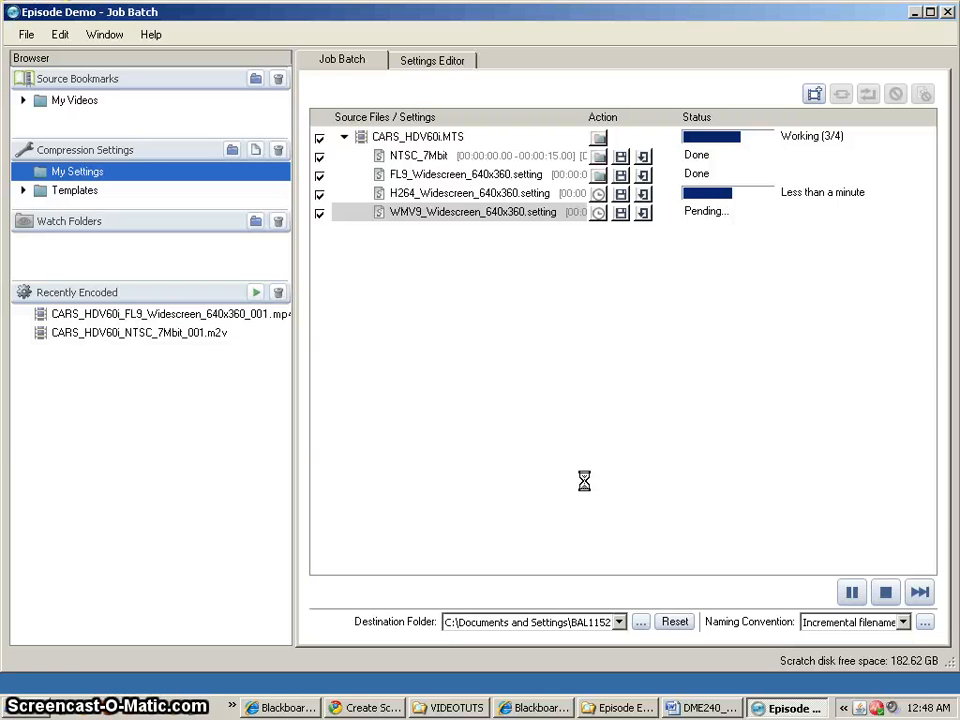
click(532, 195)
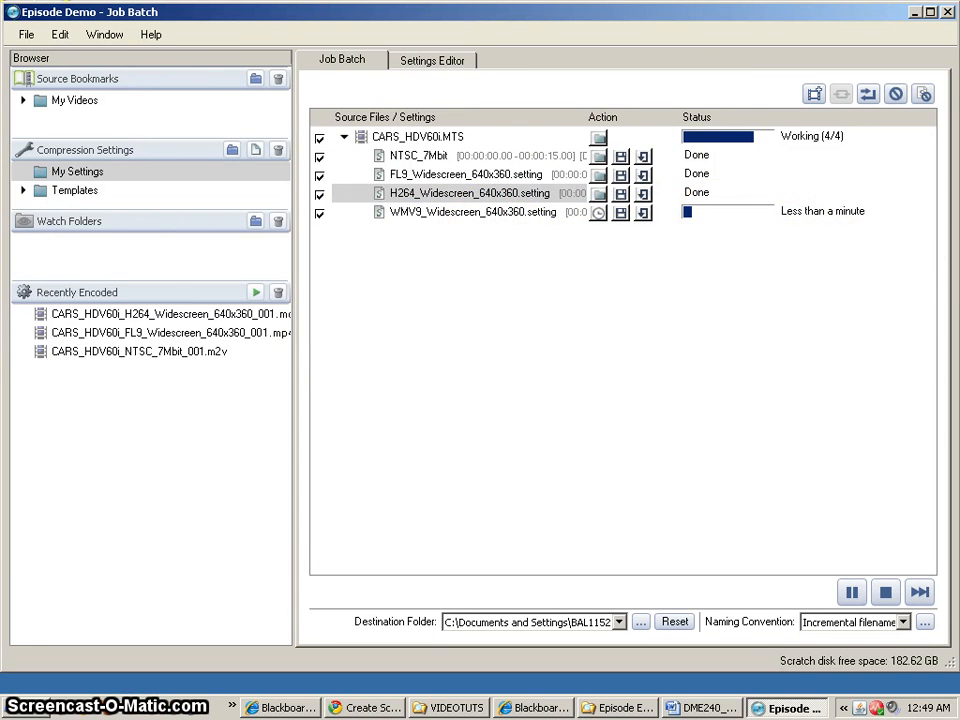
Step: Check the FL9, H264 and WMV9 output files in the Episode Encoded Videos folder in Windows Explorer
drag(754, 100, 705, 90)
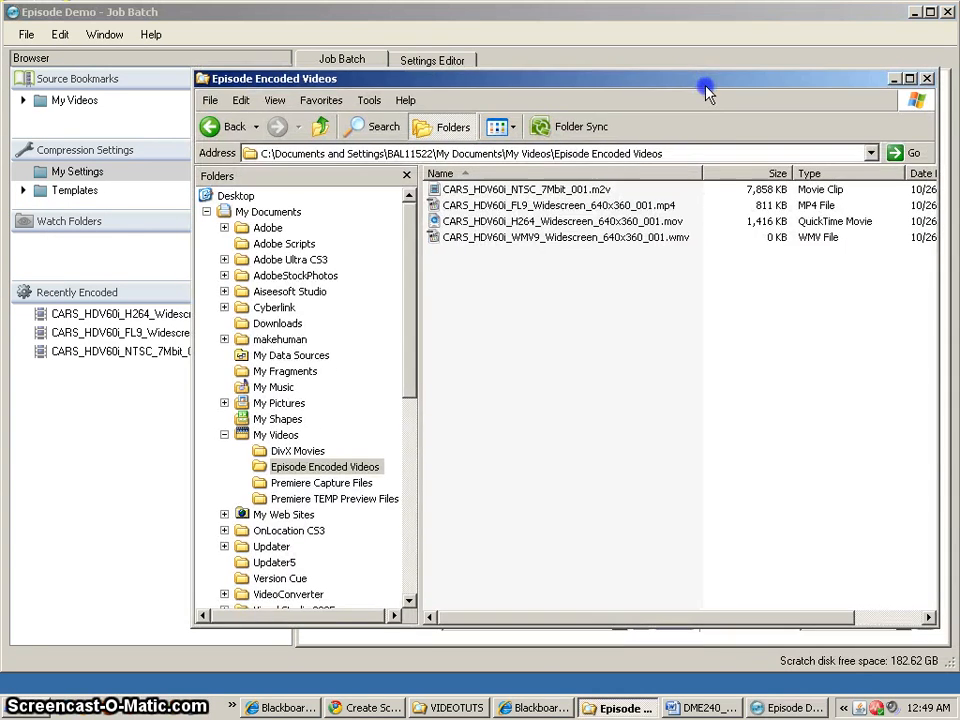
click(602, 207)
click(598, 222)
click(597, 238)
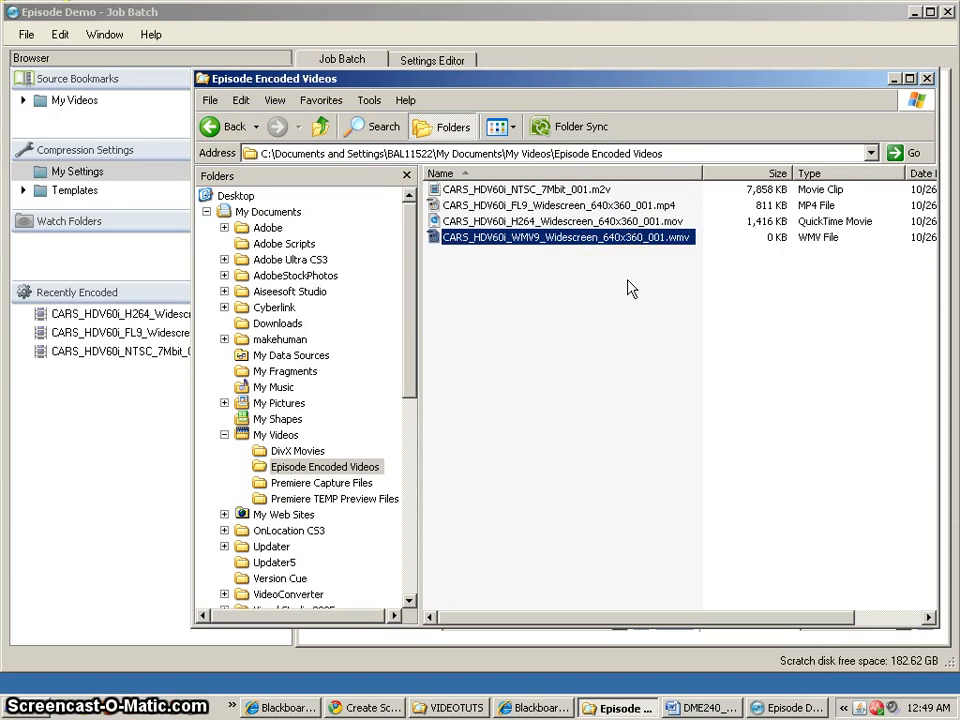
drag(655, 84, 959, 160)
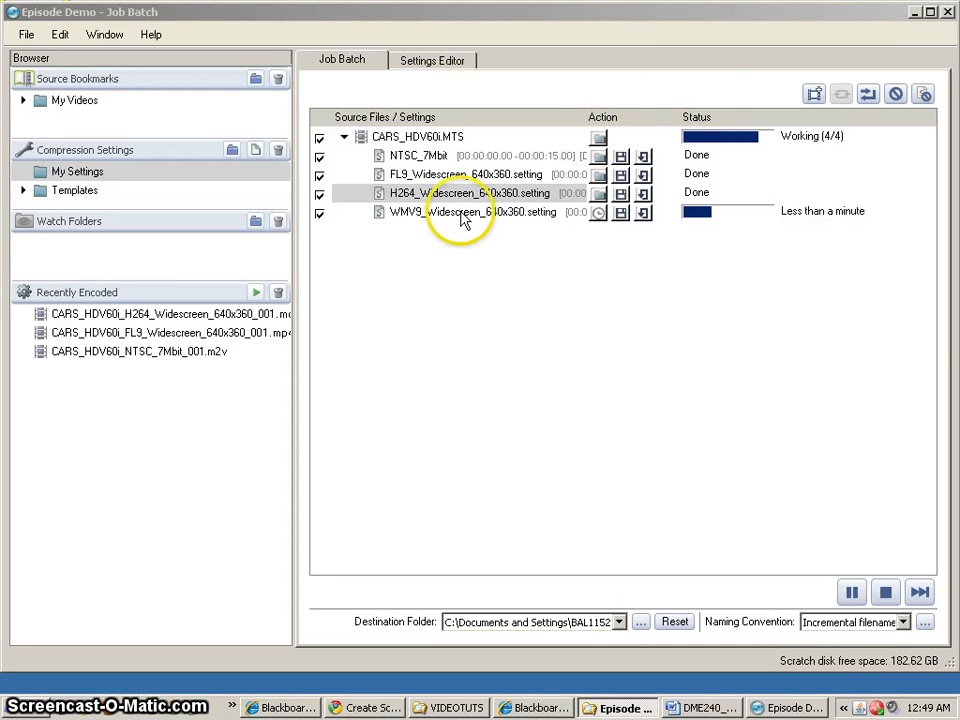
Step: Review the Resize and Frame Rate options in the video settings of the FL9_Widescreen_640x360 setting
click(461, 177)
double_click(461, 177)
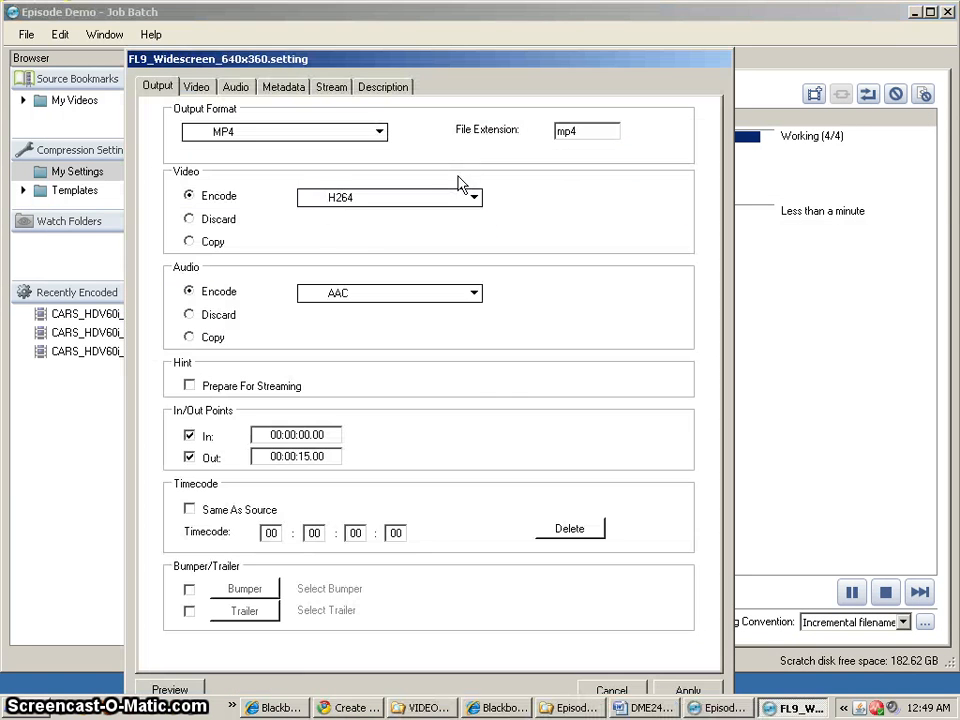
click(196, 87)
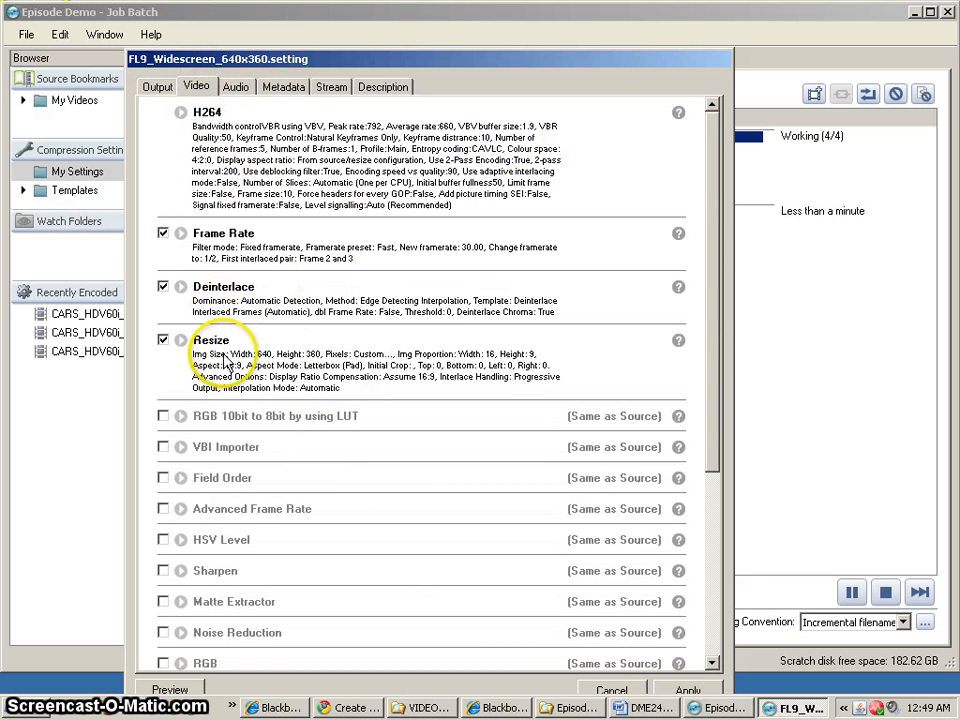
click(182, 341)
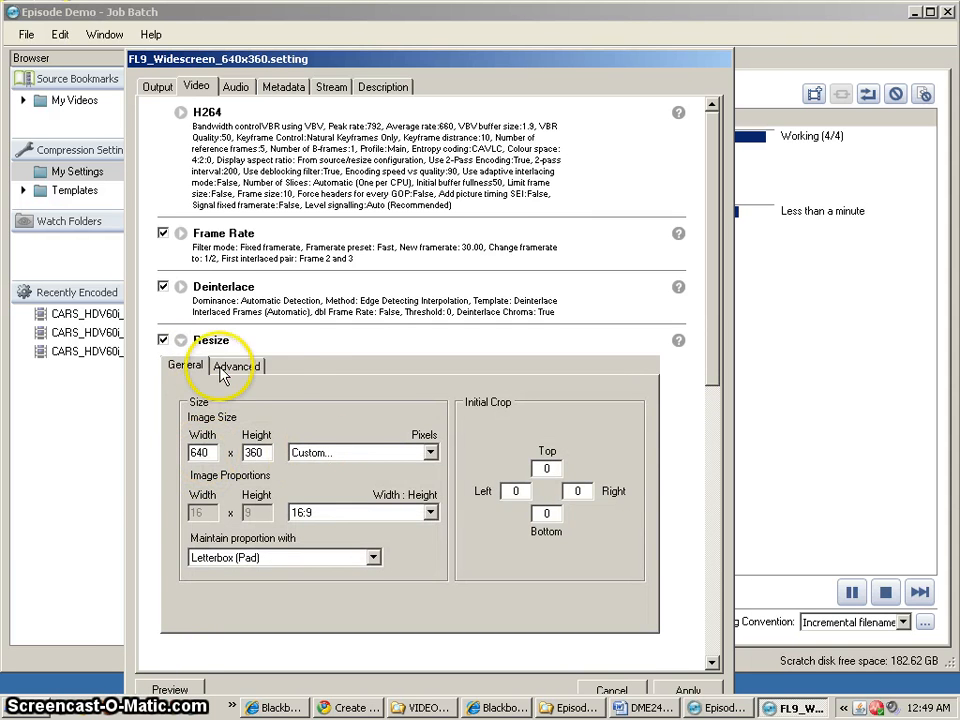
click(180, 341)
click(181, 234)
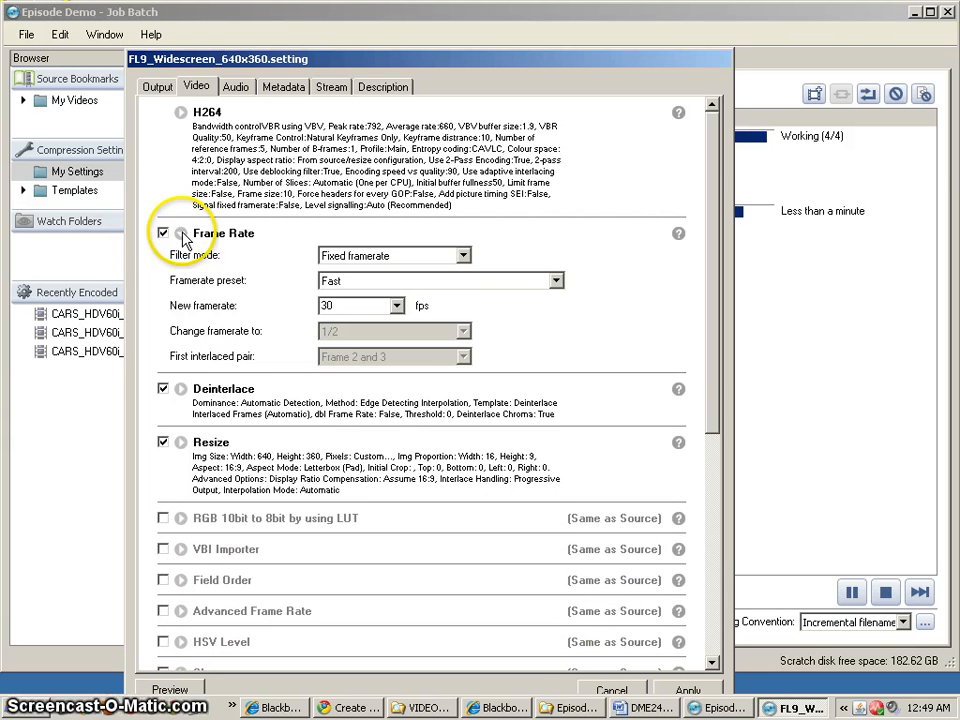
click(181, 234)
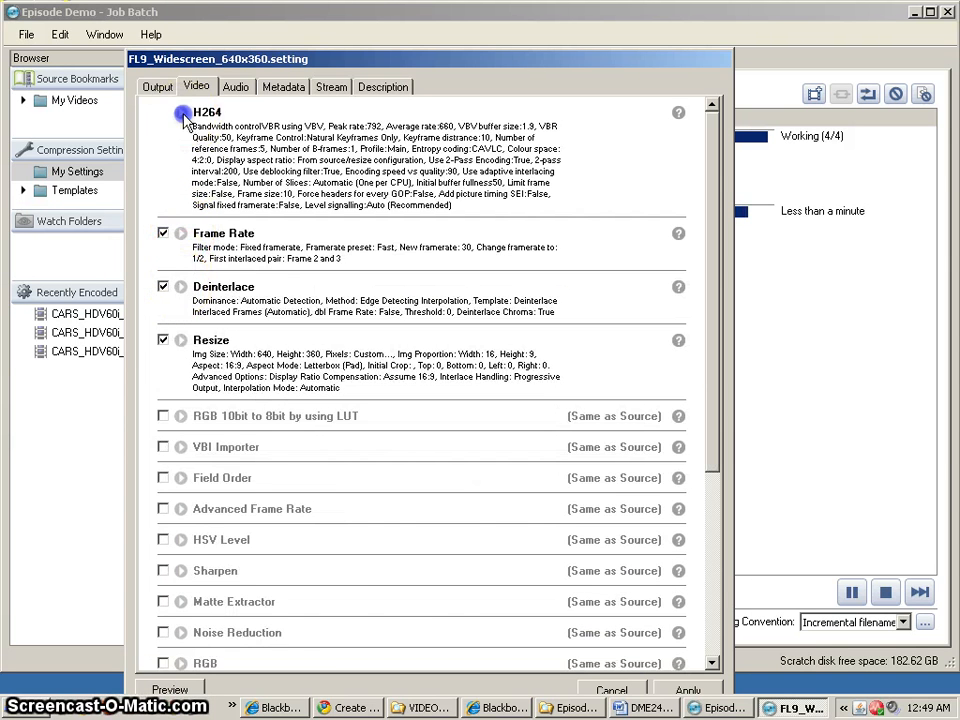
Step: Review the H264 codec's bandwidth control modes, keeping VBR using VBV, and examine the average rate
click(182, 113)
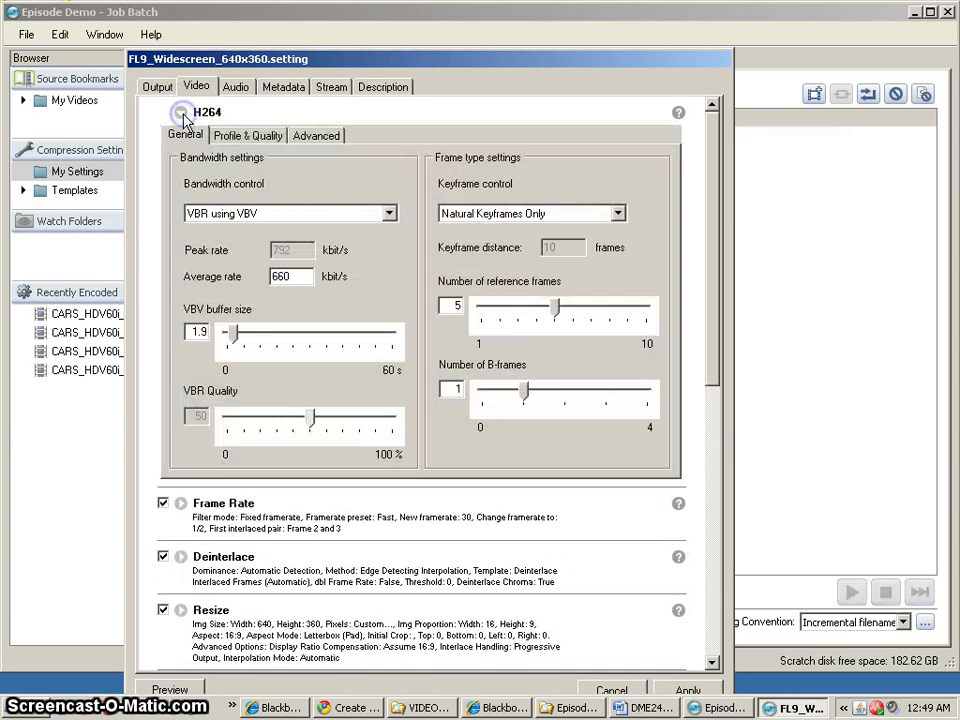
click(338, 222)
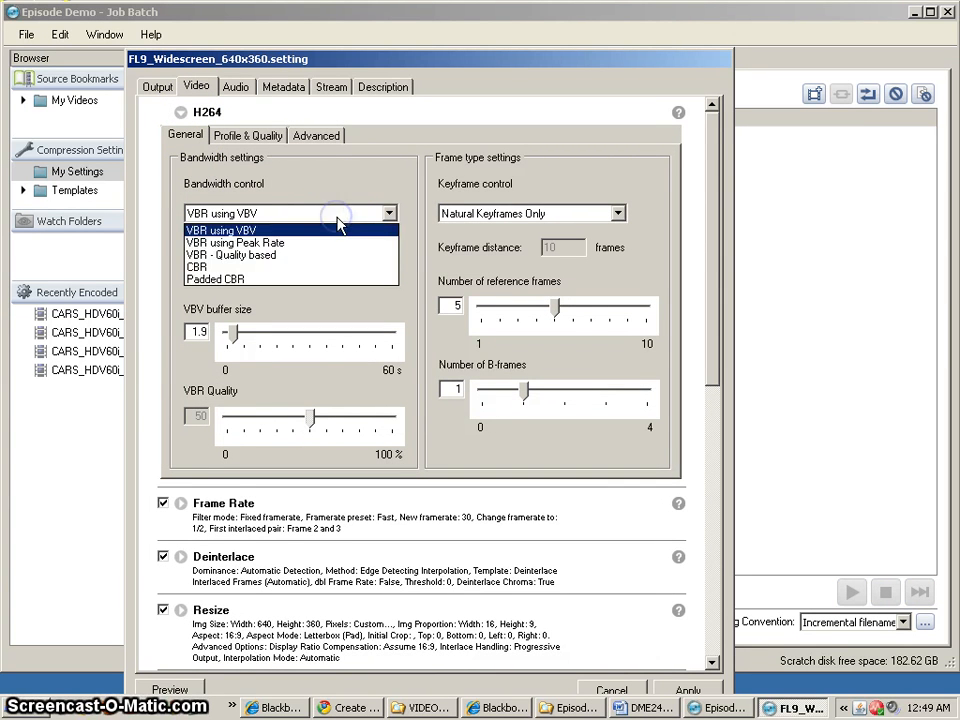
click(222, 231)
click(286, 278)
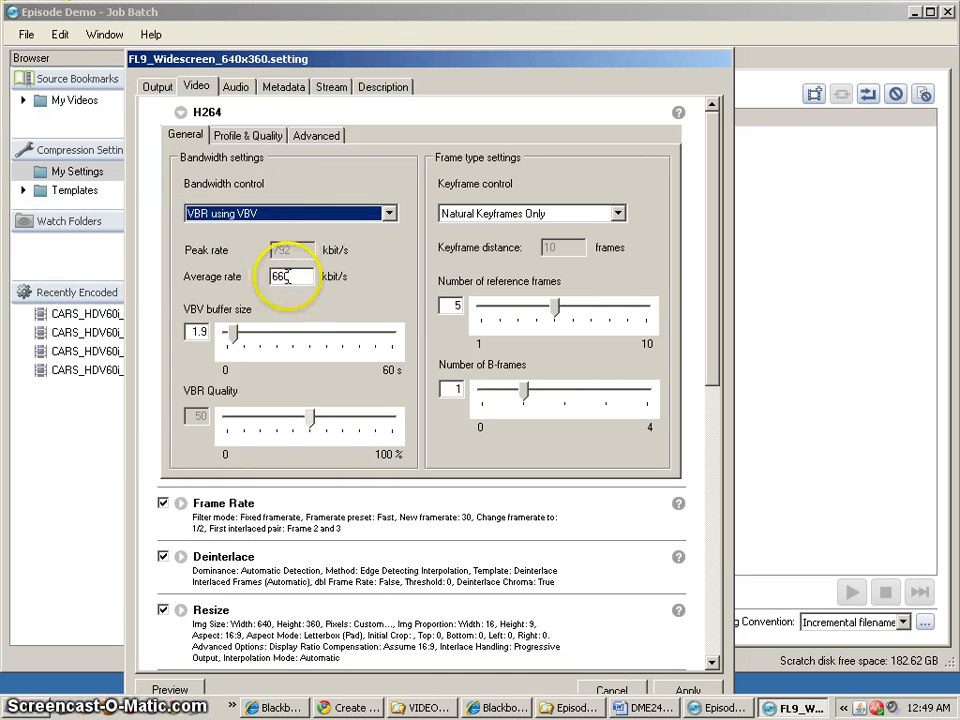
double_click(286, 278)
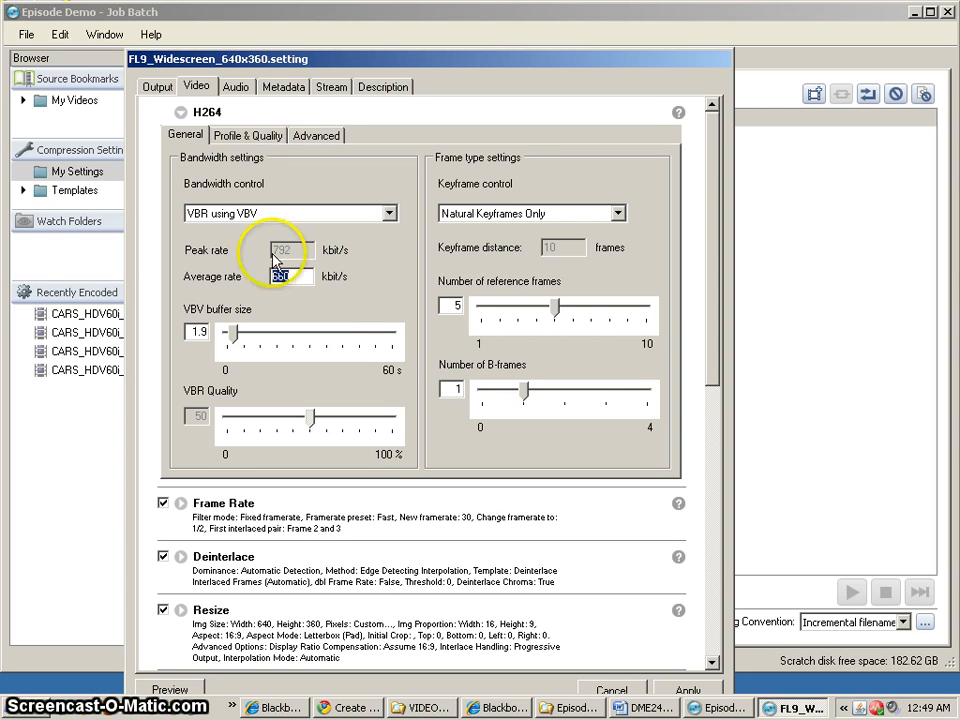
Step: Review the H264 codec's profile, quality and advanced options and apply the FL9_Widescreen_640x360 setting
click(255, 138)
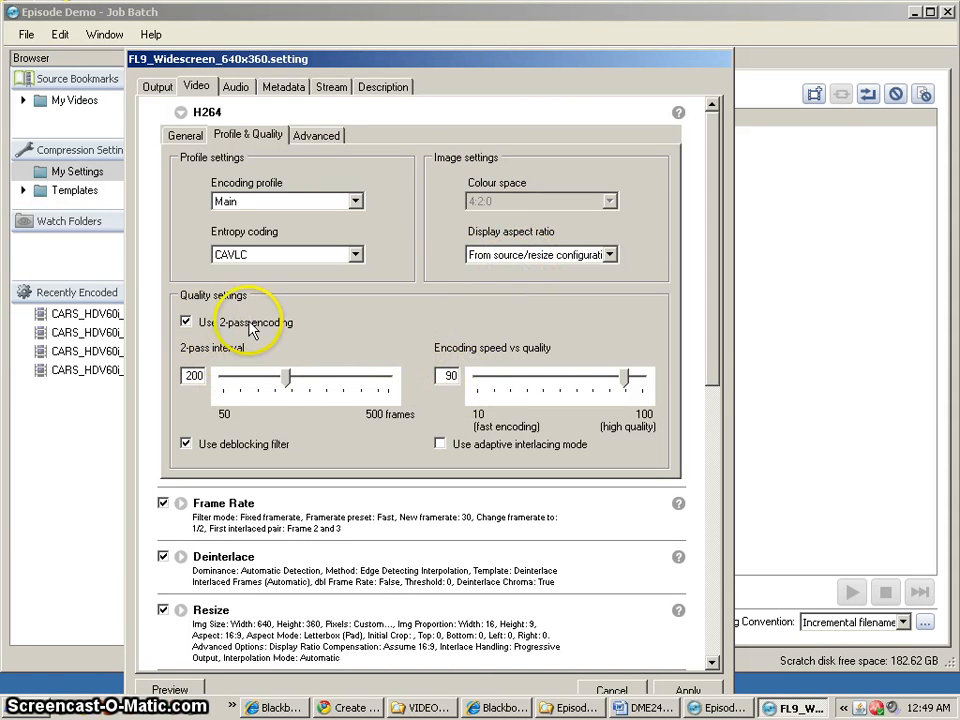
click(322, 134)
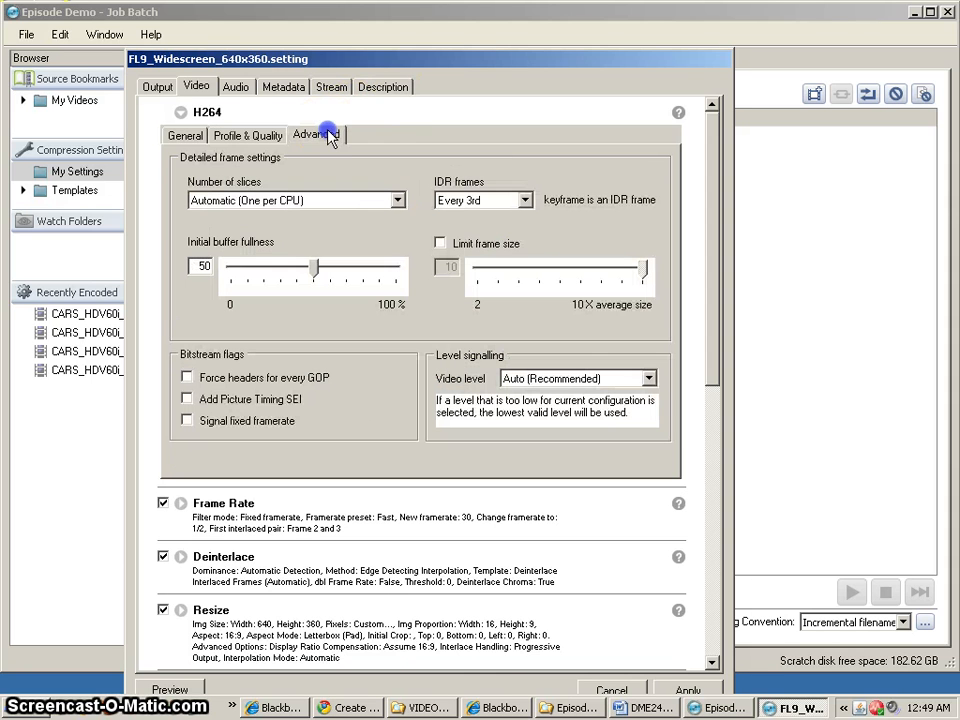
click(257, 136)
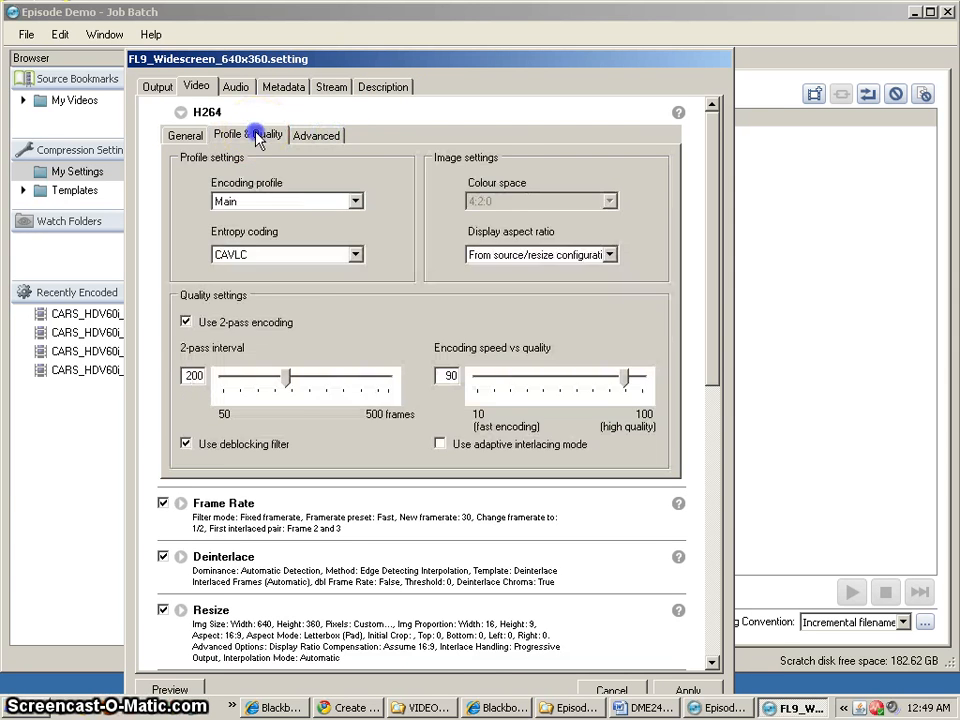
click(188, 137)
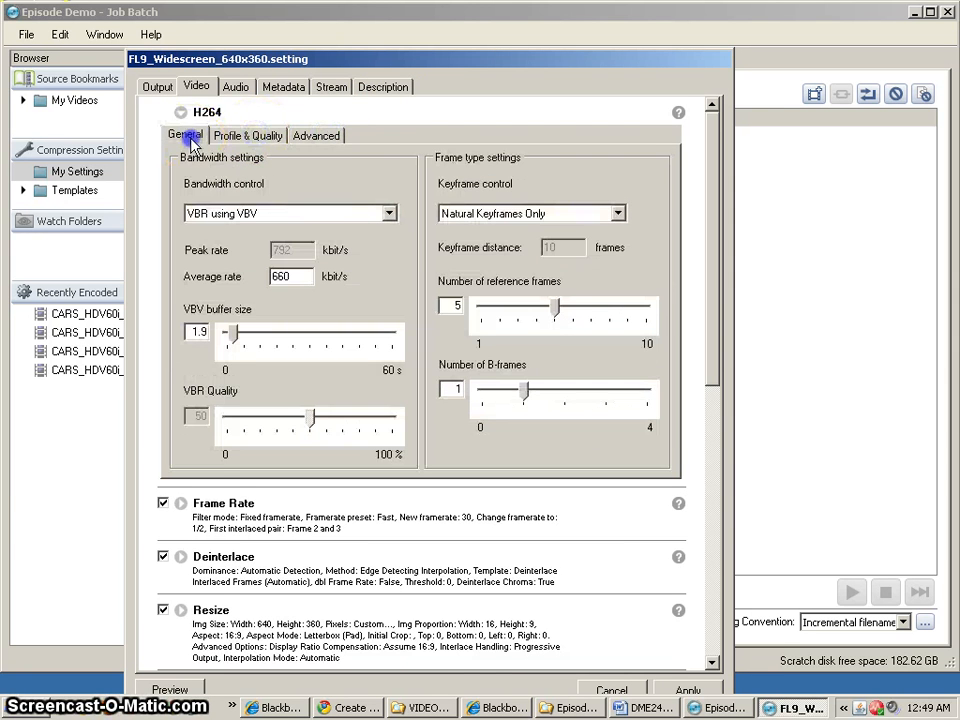
click(716, 444)
click(678, 684)
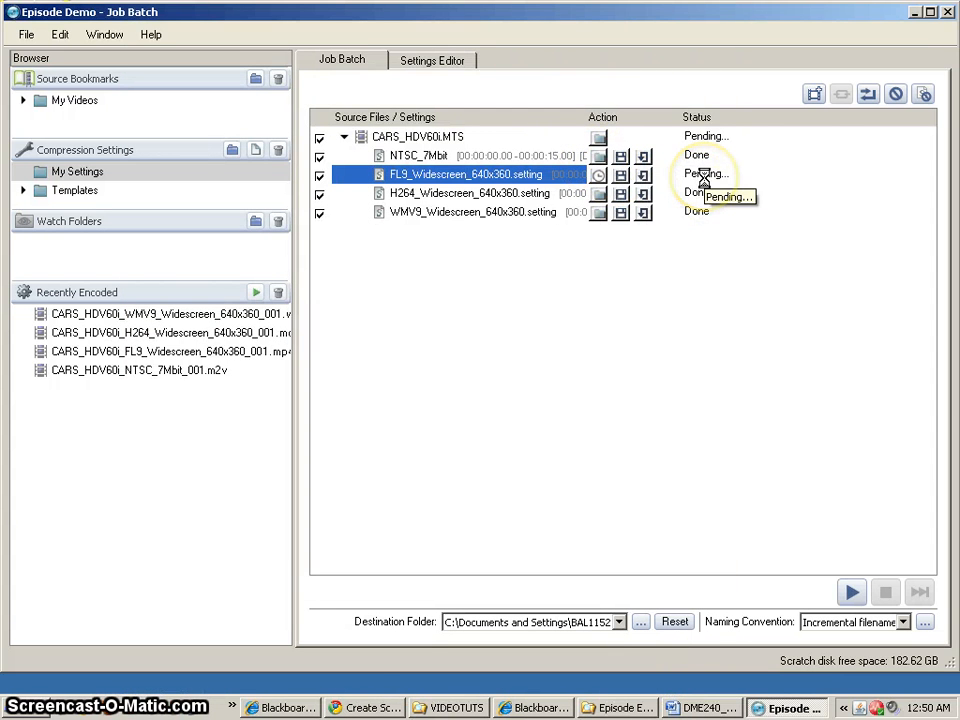
click(688, 314)
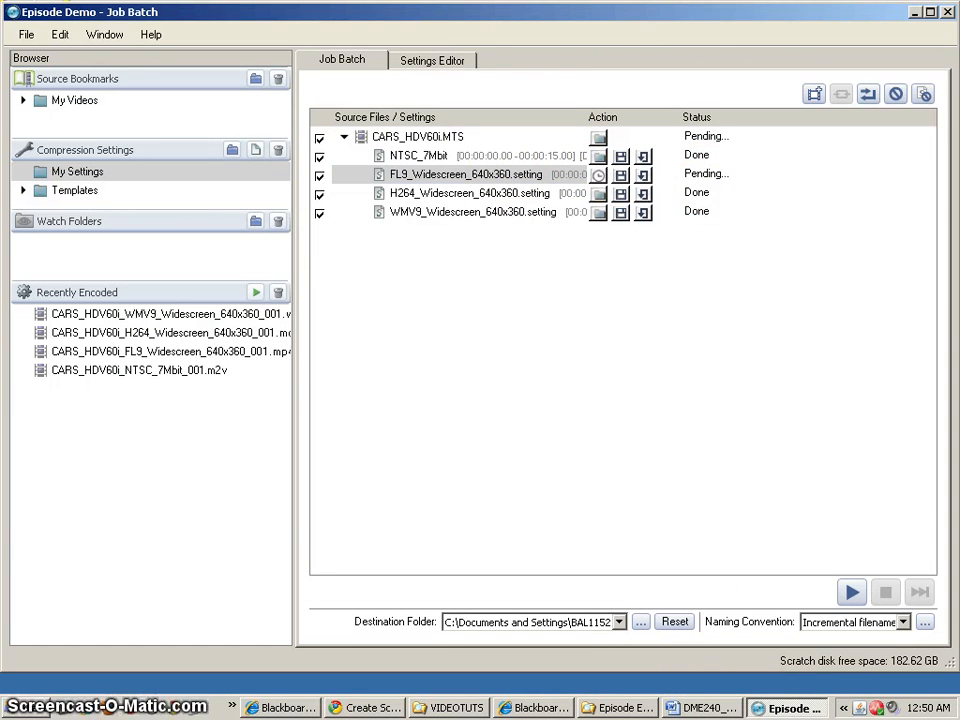
Step: Compare the NTSC, FL9 and WMV9 output files in the Episode Encoded Videos folder in Windows Explorer
drag(906, 94, 769, 90)
click(705, 198)
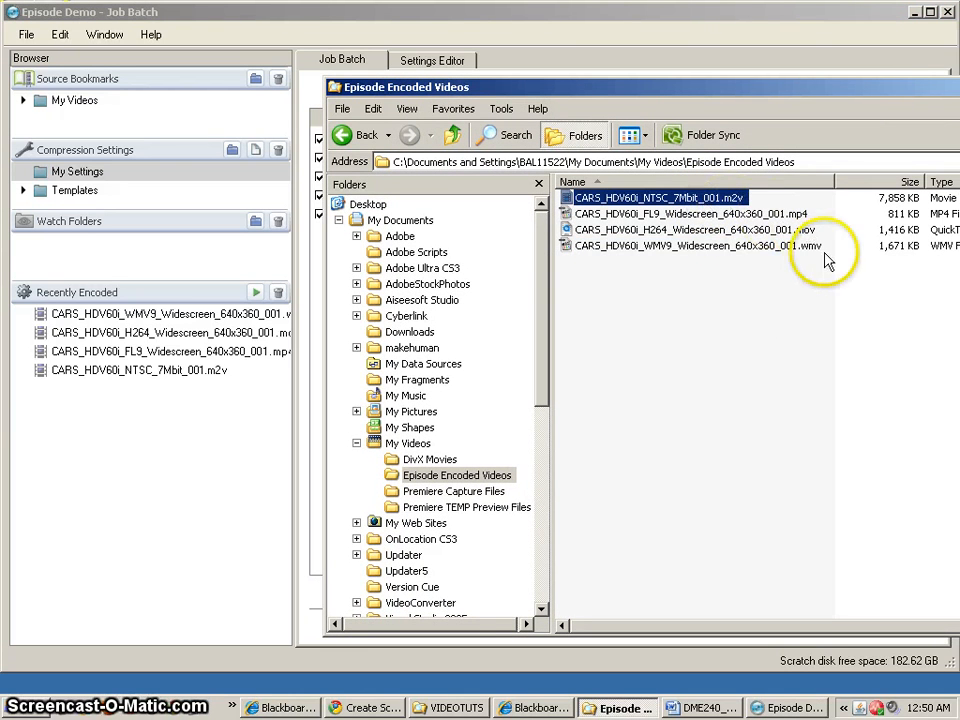
click(706, 215)
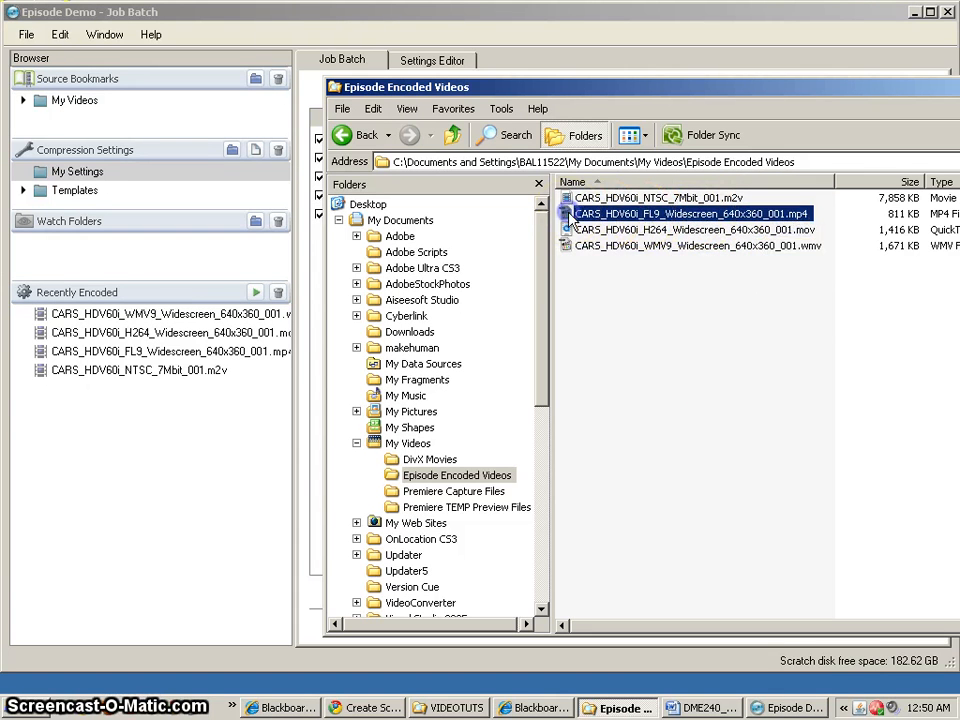
click(793, 246)
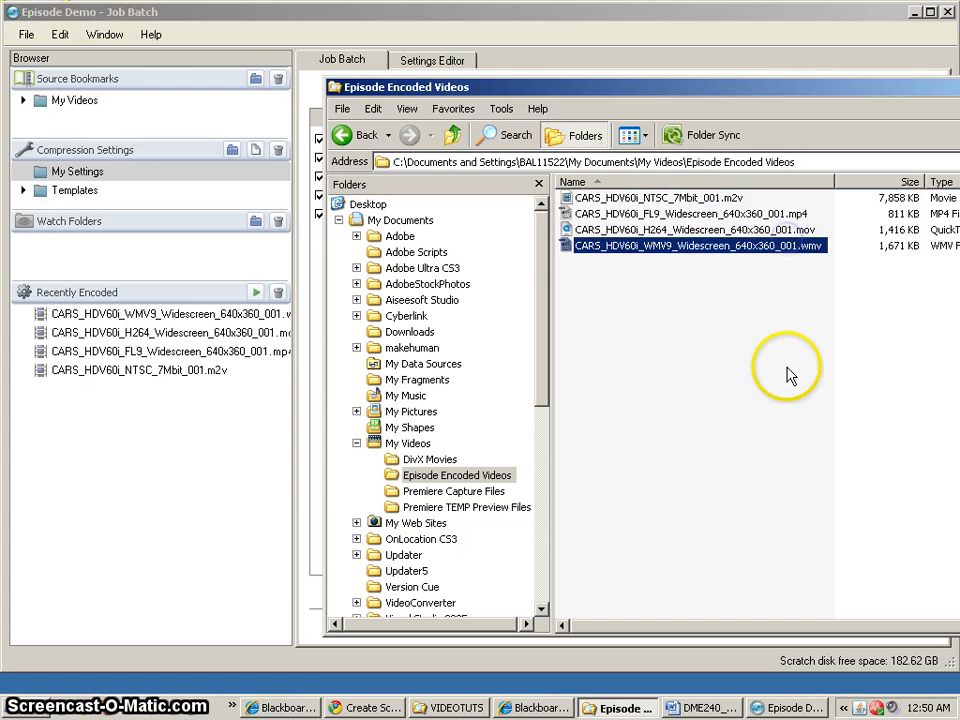
Step: Compare the sizes and file details of the FL9, H264 and WMV9 Widescreen outputs
click(660, 214)
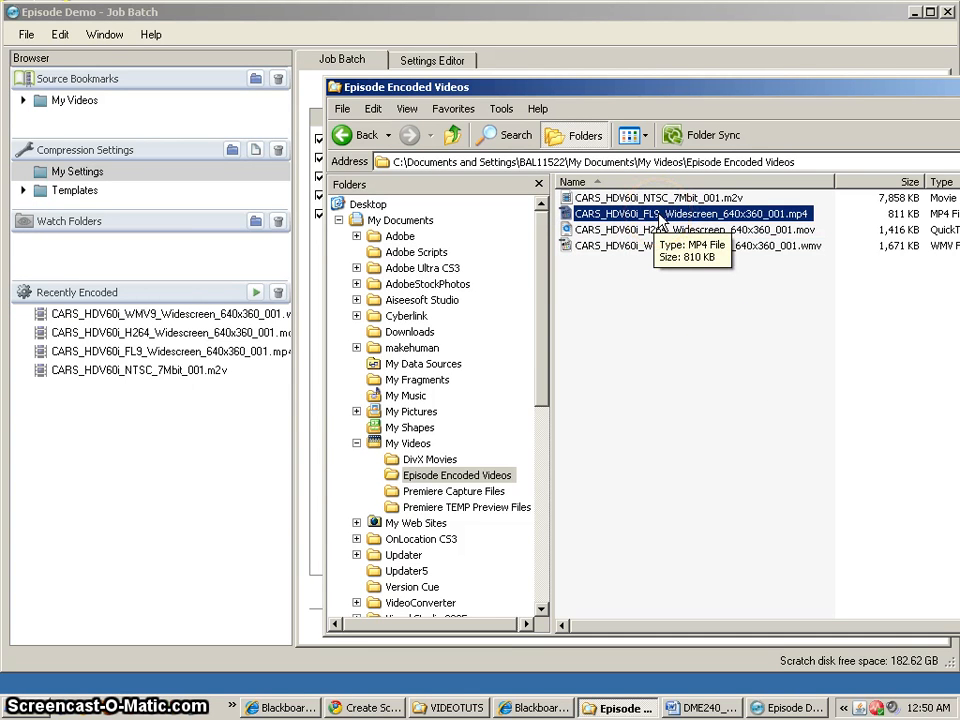
click(607, 234)
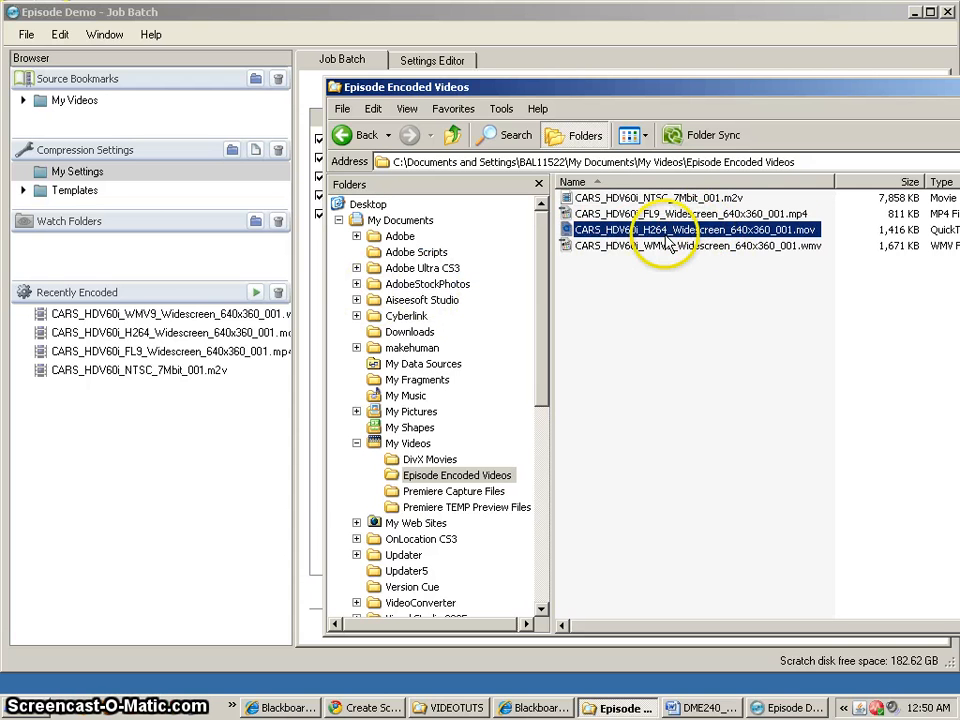
click(645, 245)
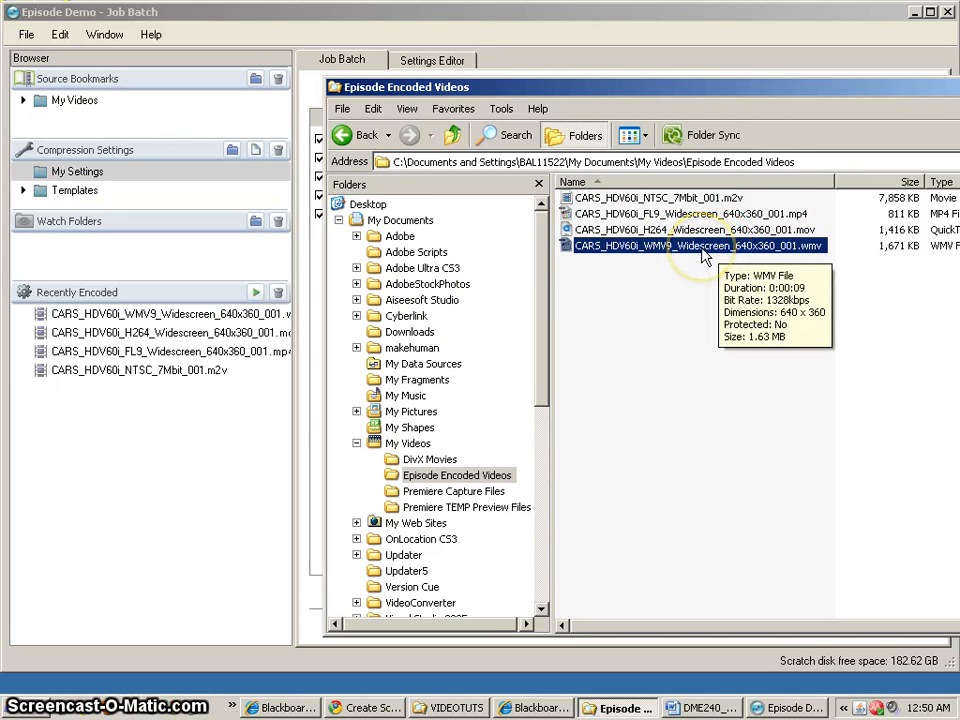
Step: Play CARS_HDV60i_FL9_Widescreen_640x360_001.mp4 in Media Player Classic and replay its opening frames to examine the compression quality
double_click(700, 214)
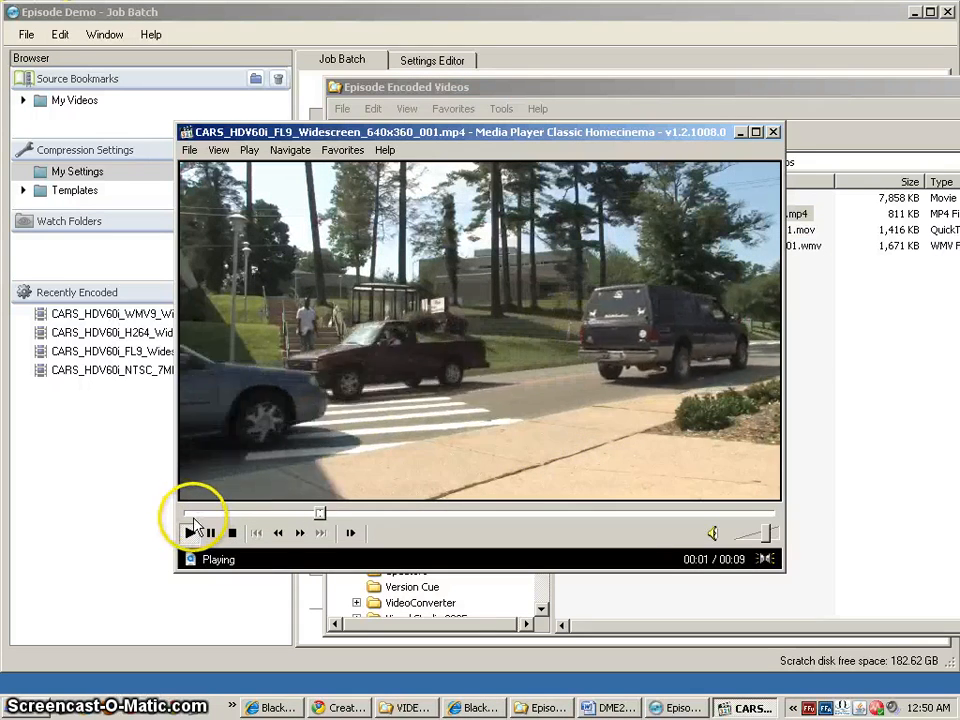
click(192, 514)
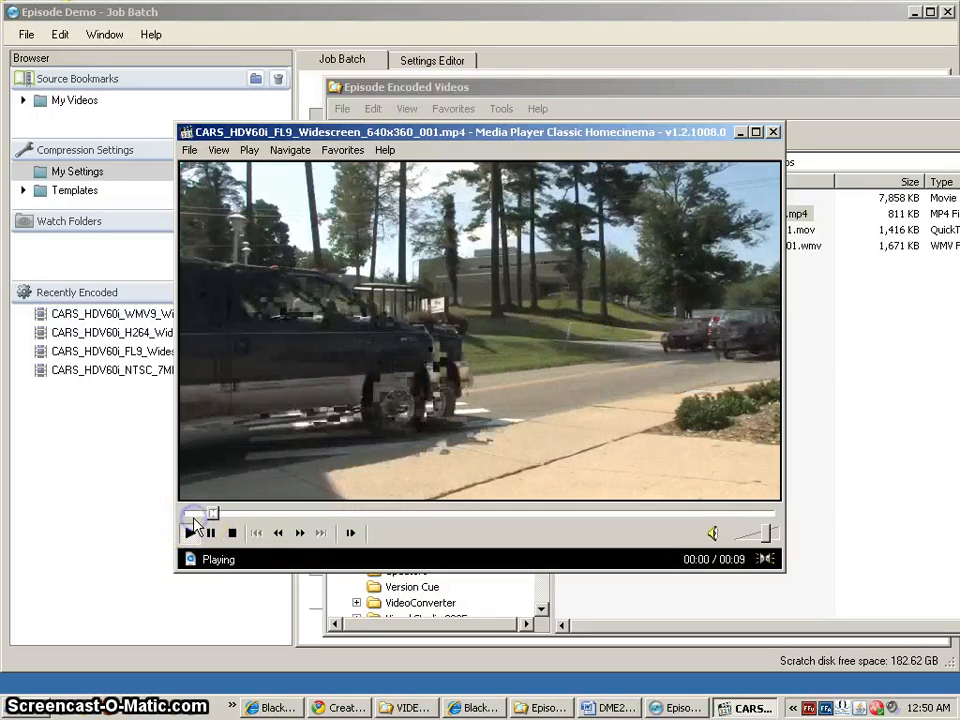
click(195, 514)
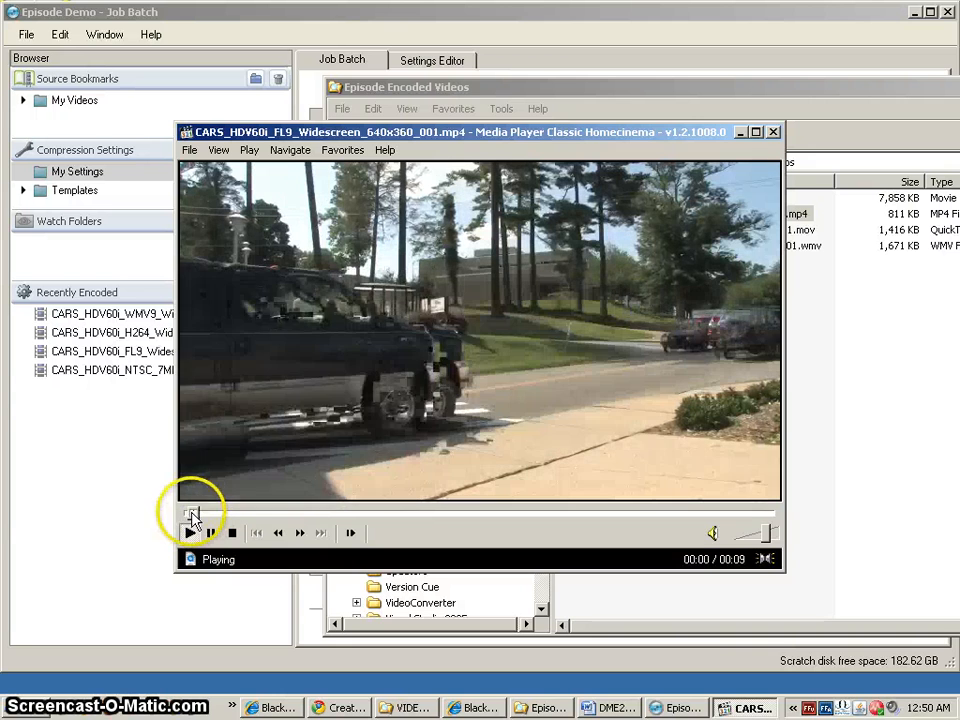
click(268, 432)
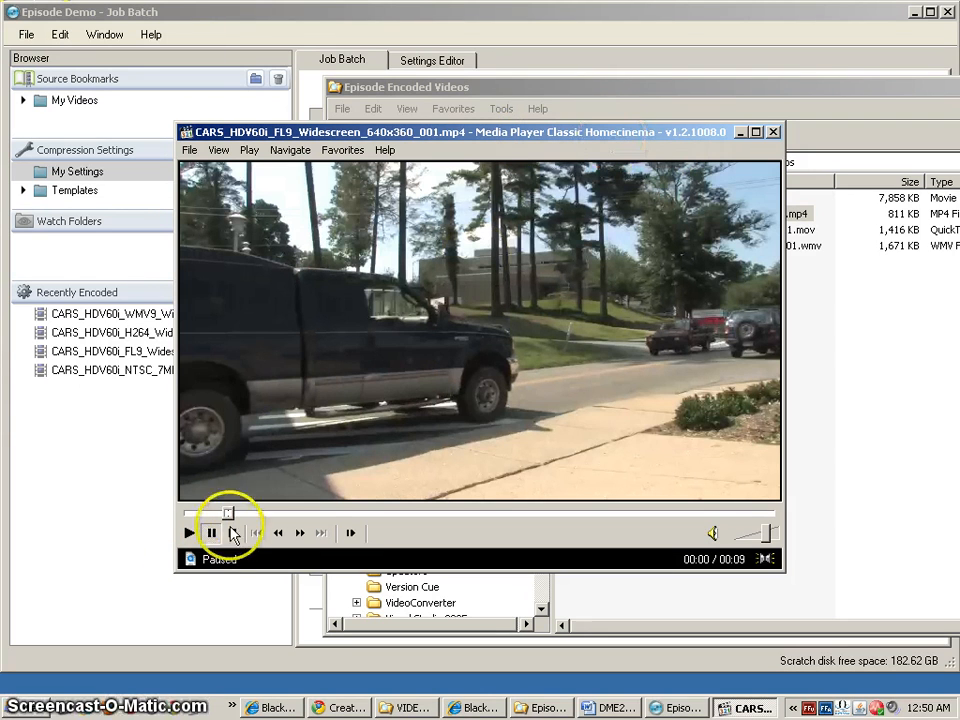
click(187, 514)
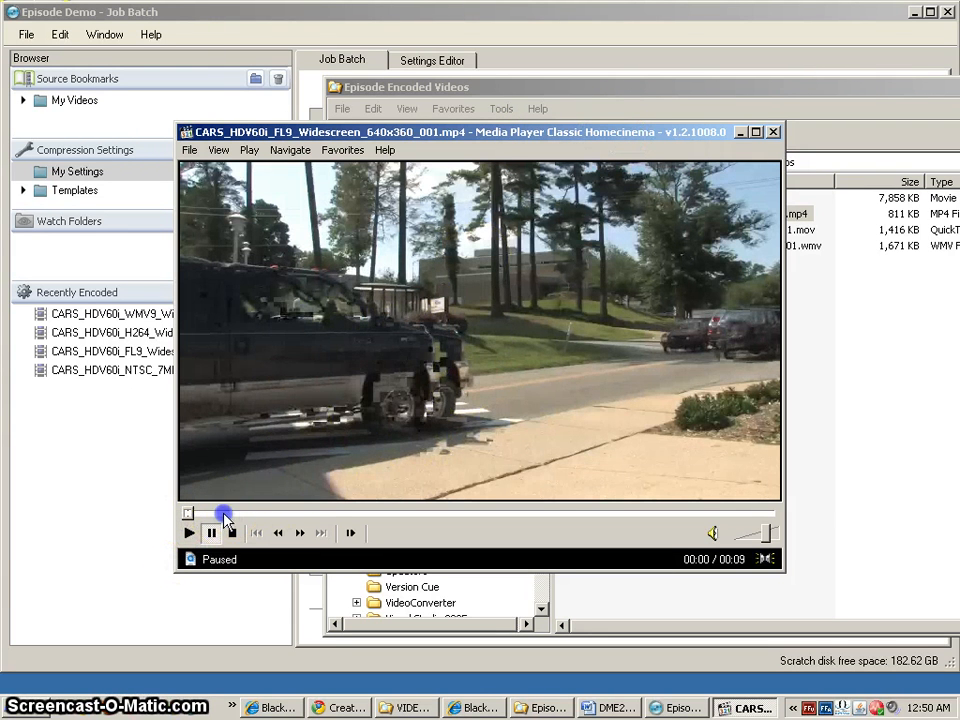
Step: Examine the FL9 video's passing truck in full screen, pausing about one second in, and return to the windowed view
click(223, 514)
double_click(288, 447)
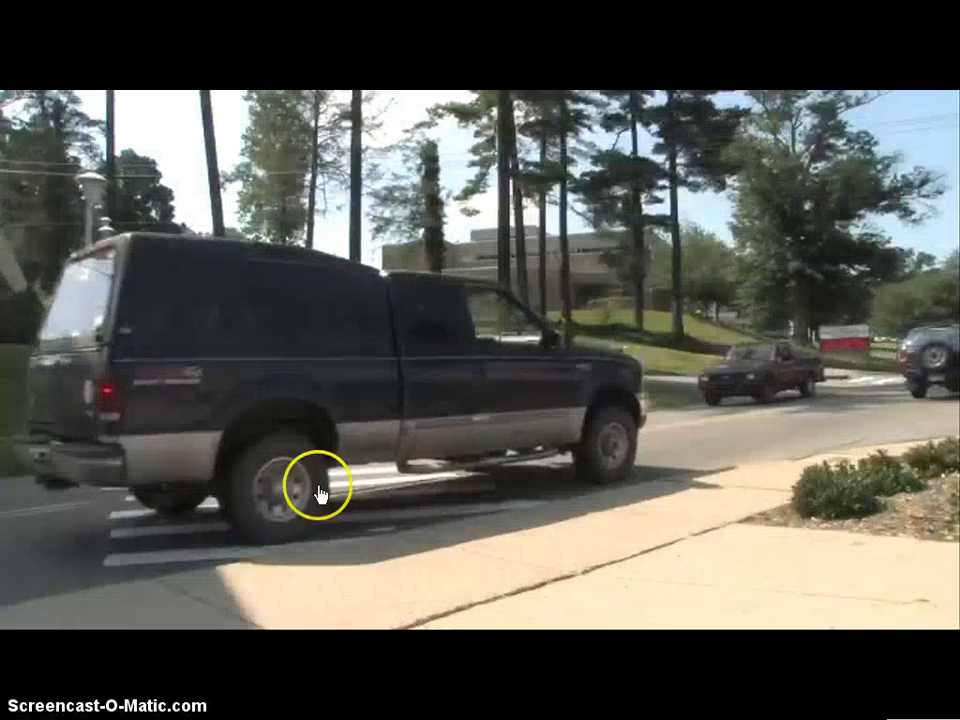
click(364, 534)
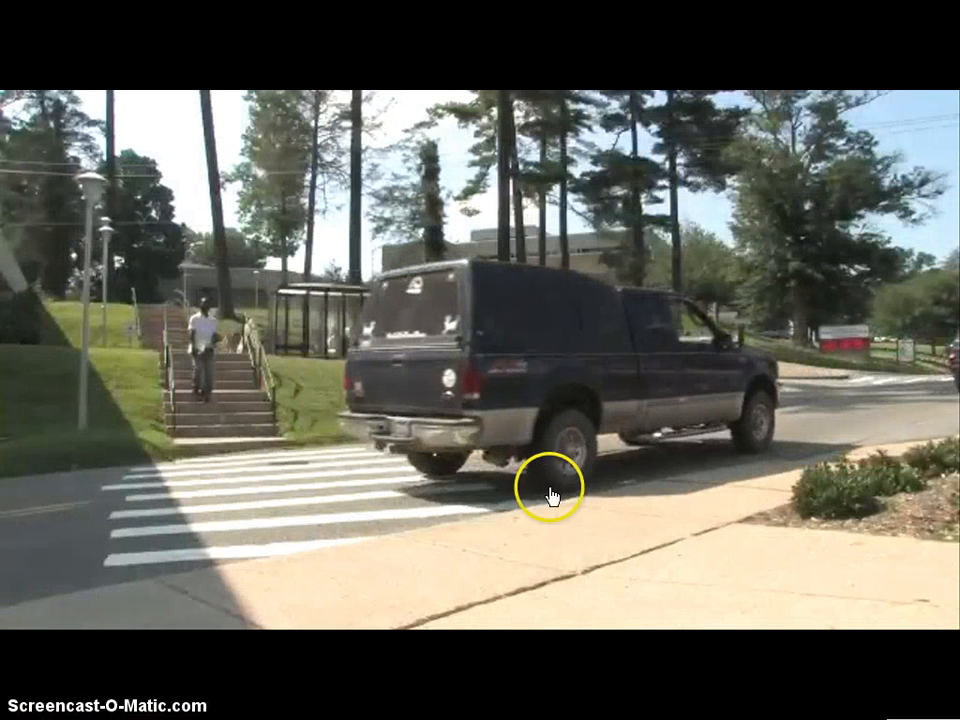
double_click(456, 461)
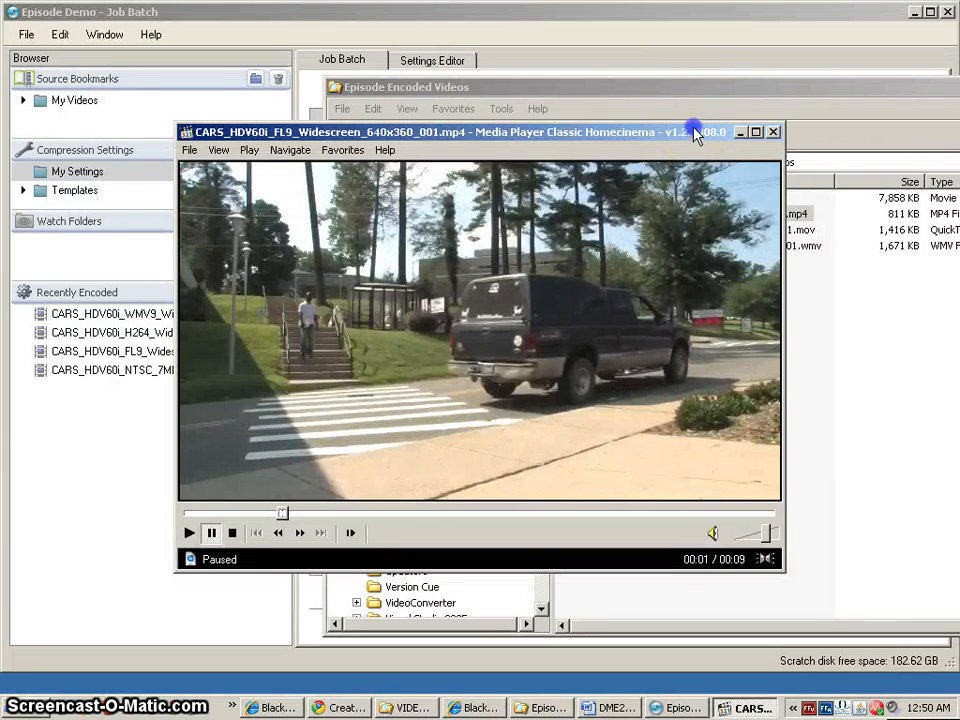
Step: Move the player clear of the file list, load CARS_HDV60i_H264_Widescreen_640x360_001.mov in it and replay the opening
drag(693, 133, 609, 69)
drag(748, 230, 405, 237)
click(289, 377)
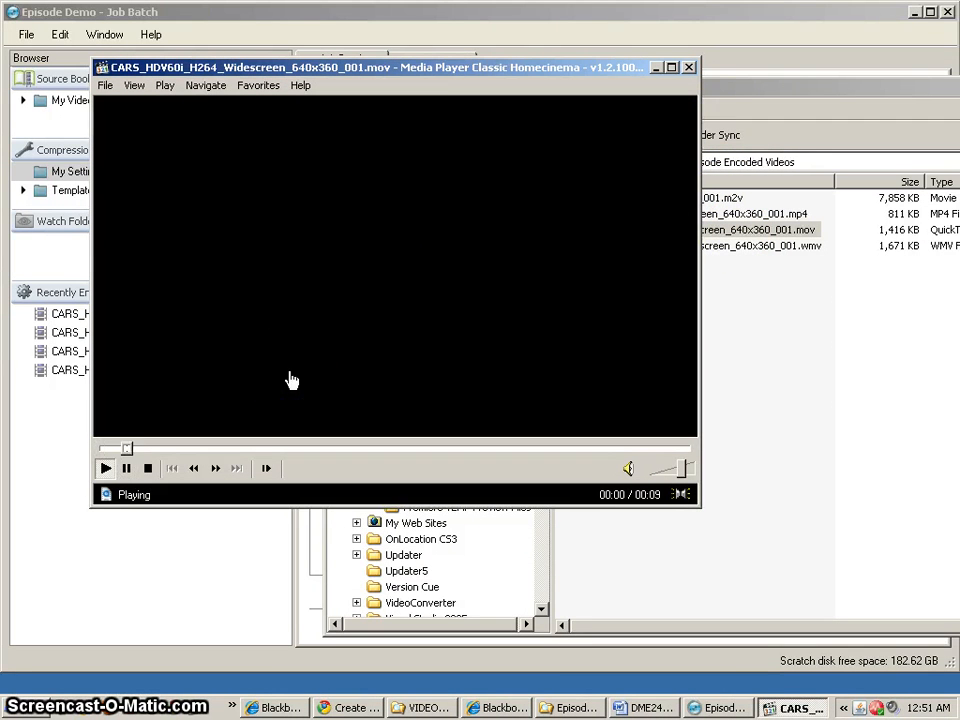
click(289, 377)
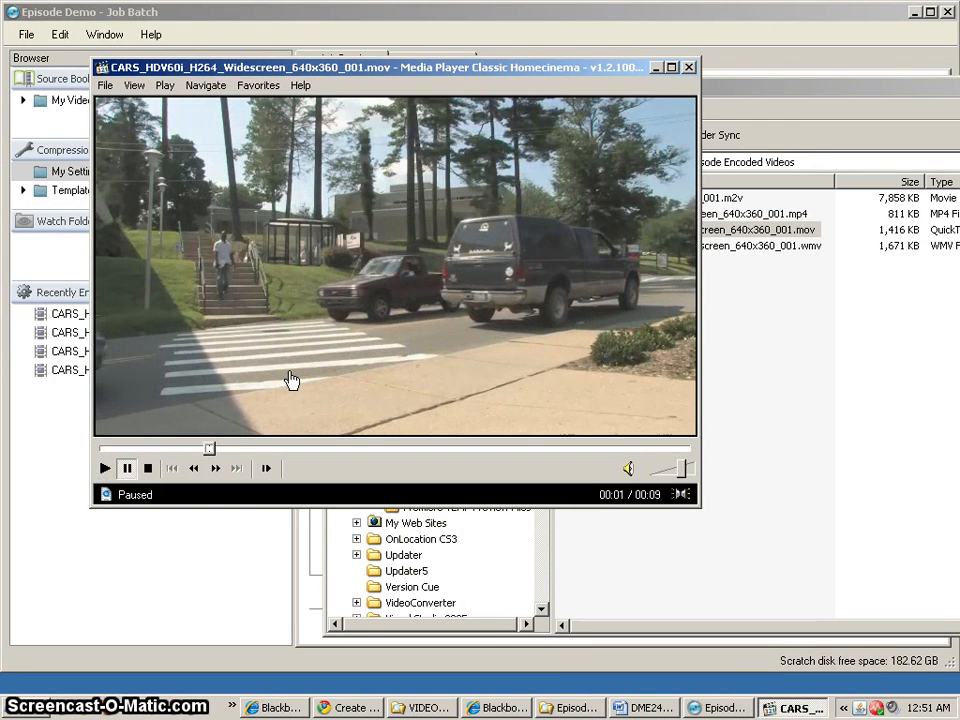
click(112, 449)
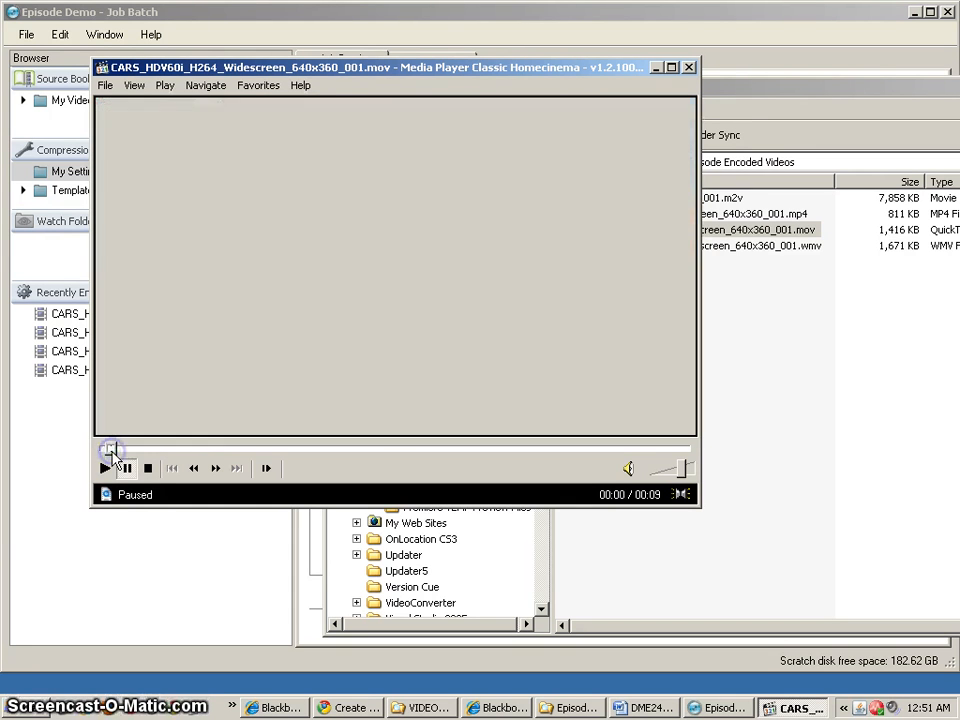
click(227, 339)
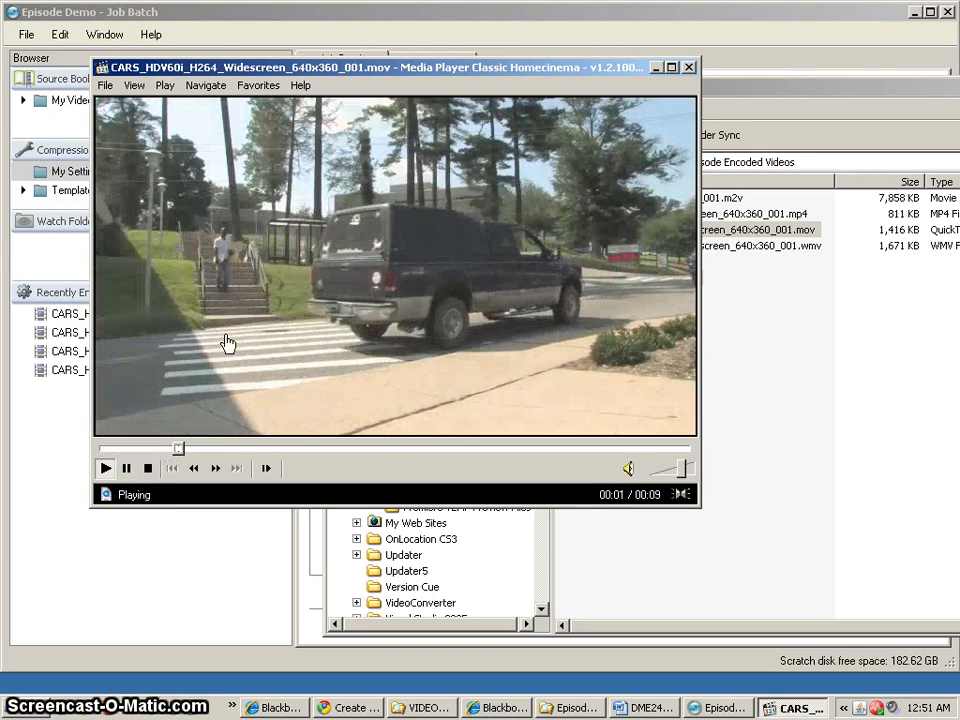
click(227, 338)
Step: Move the Episode Encoded Videos window away from the player and view the H264 video's frame about one second in
click(793, 133)
drag(793, 94, 903, 119)
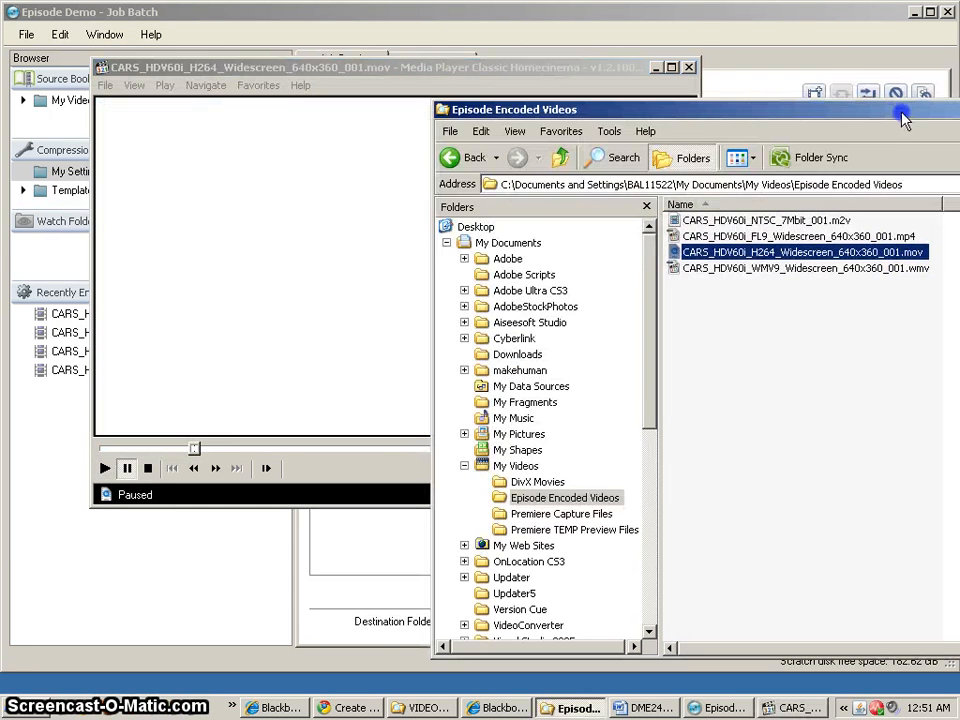
click(775, 250)
drag(705, 253, 603, 260)
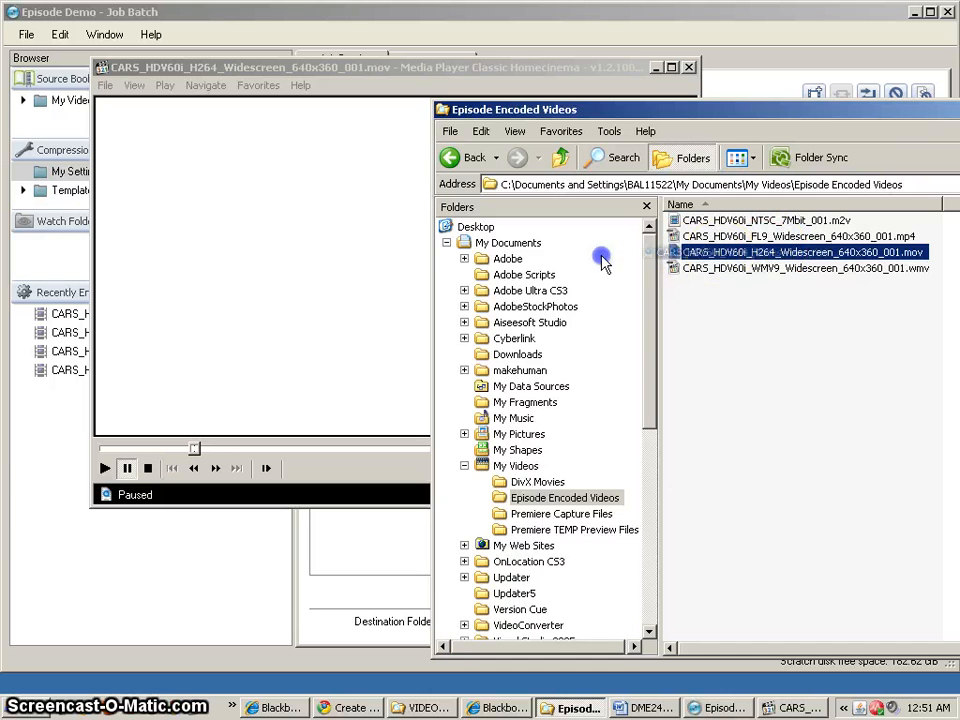
click(263, 340)
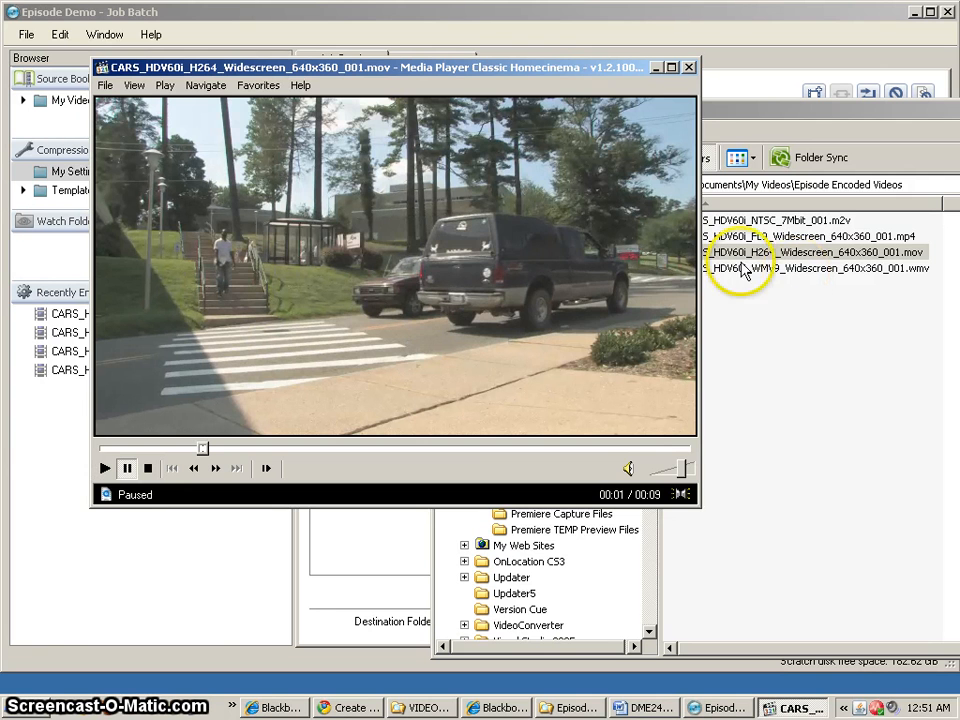
Step: Play CARS_HDV60i_WMV9_Widescreen_640x360_001.wmv, pause it about one second in and check the H264 file's details for comparison
drag(784, 270, 312, 300)
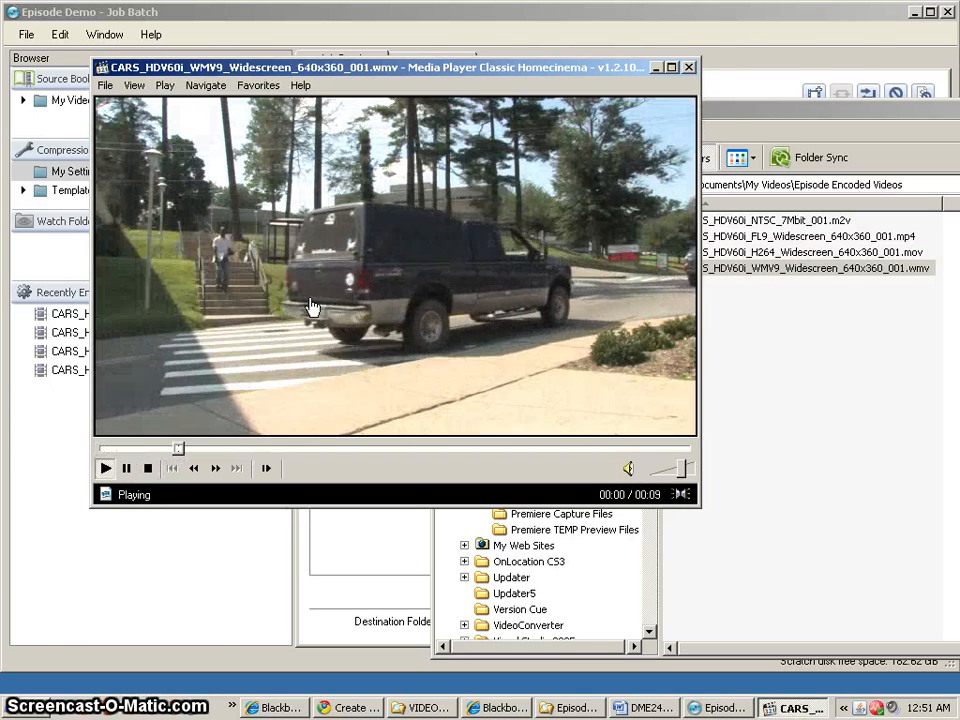
click(311, 299)
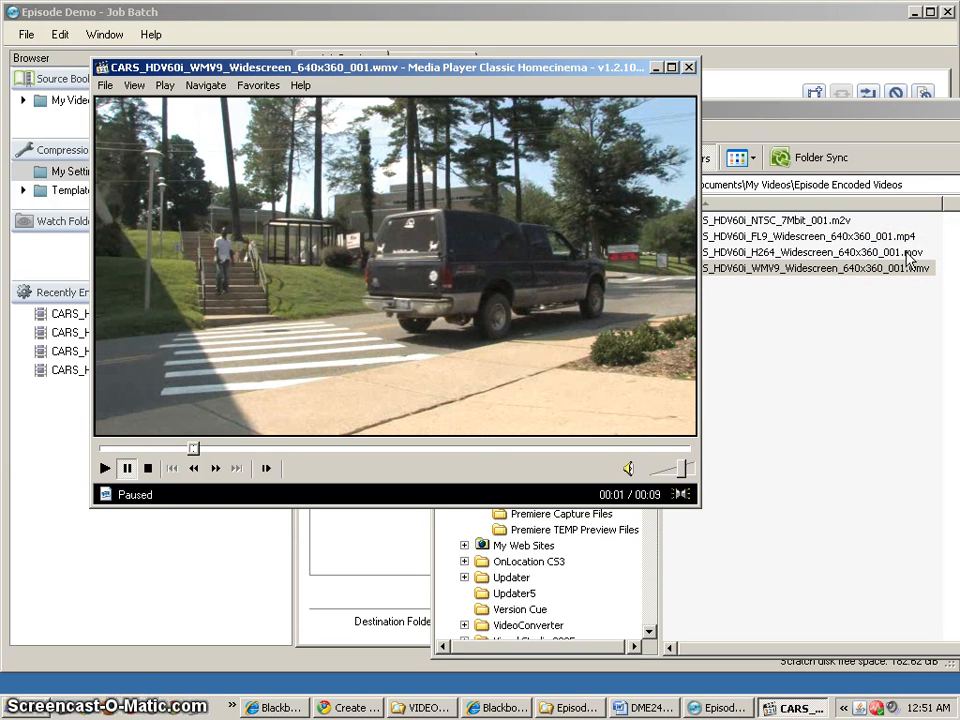
click(730, 253)
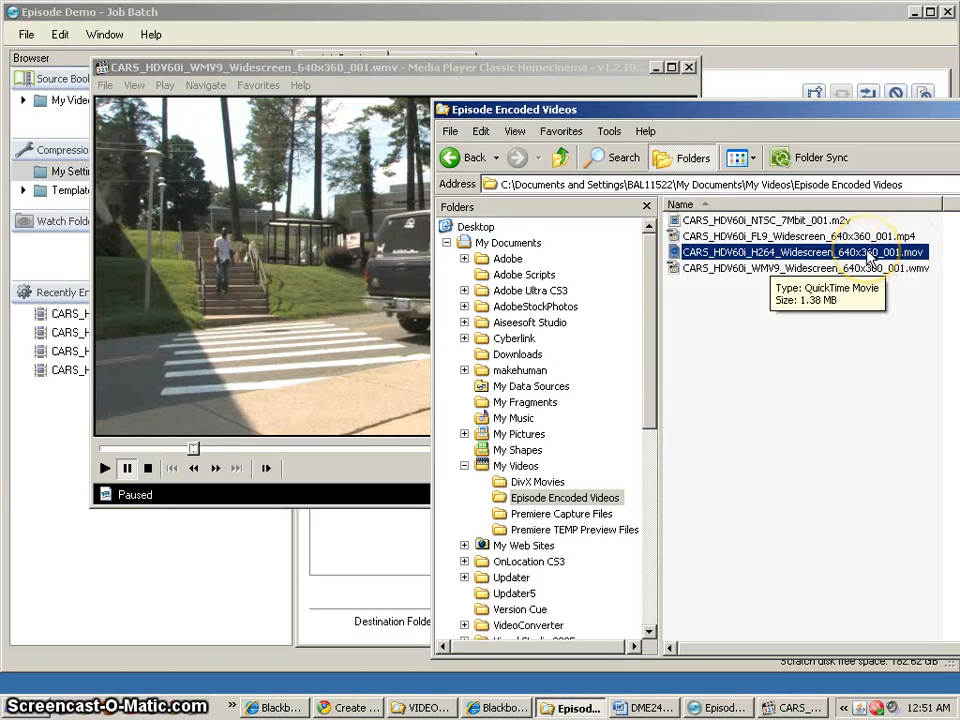
click(797, 258)
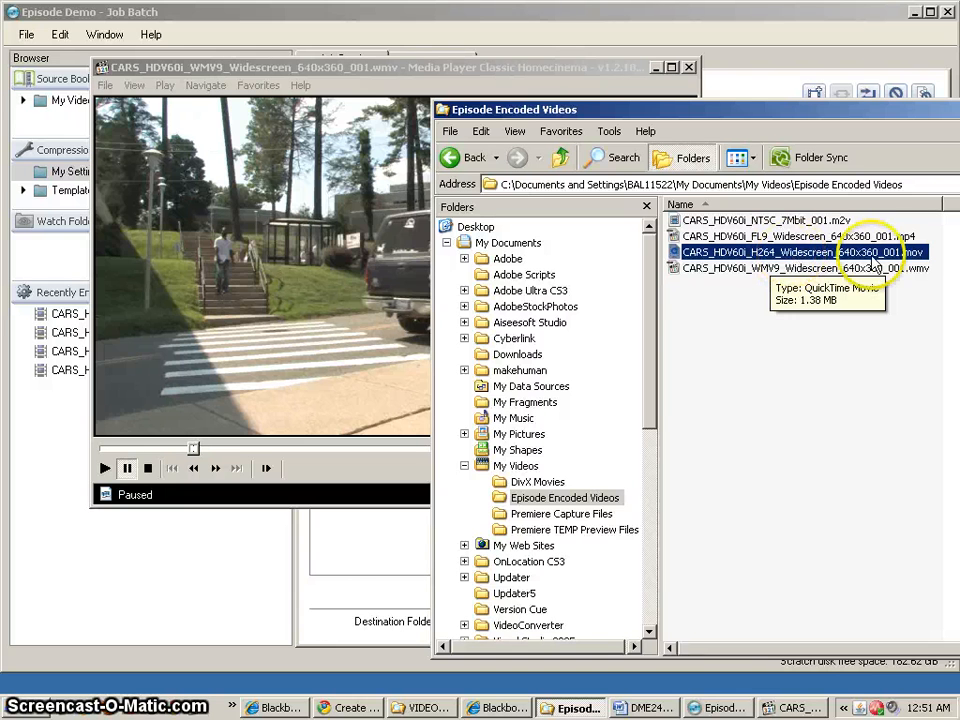
Step: Replay the H264 and WMV9 videos to compare their quality, pause the WMV9 one and switch back to Episode's Job Batch
double_click(916, 256)
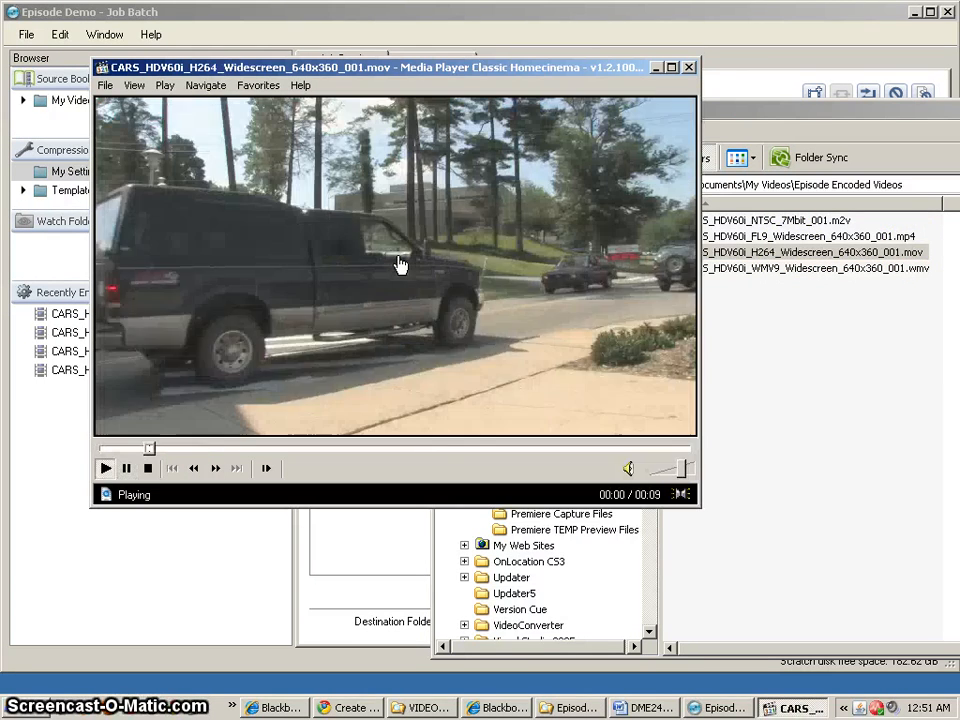
click(583, 321)
double_click(800, 268)
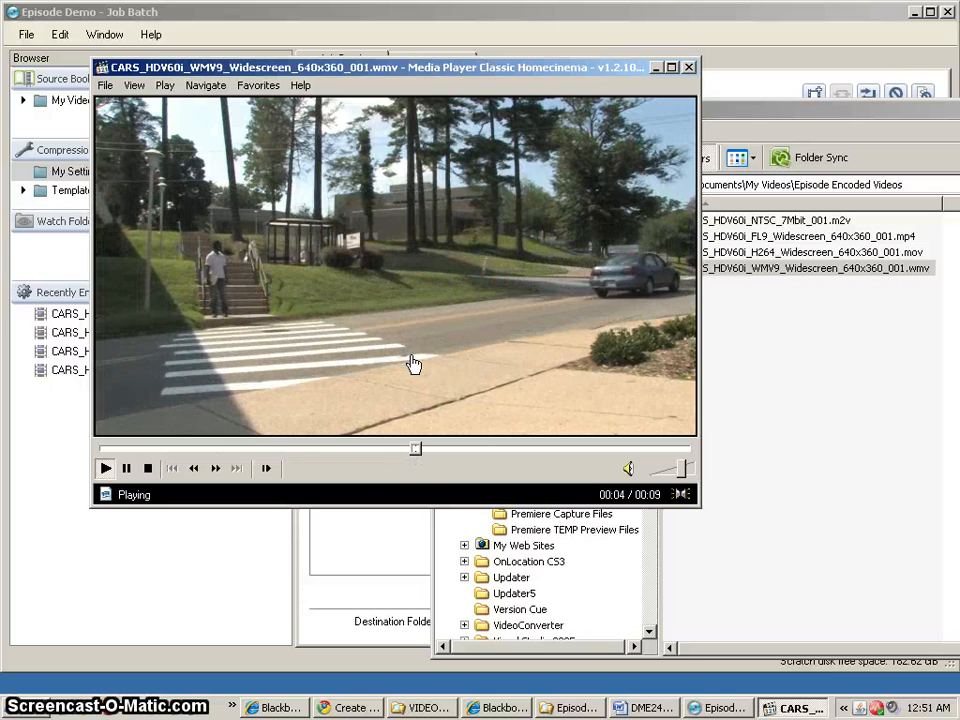
click(413, 363)
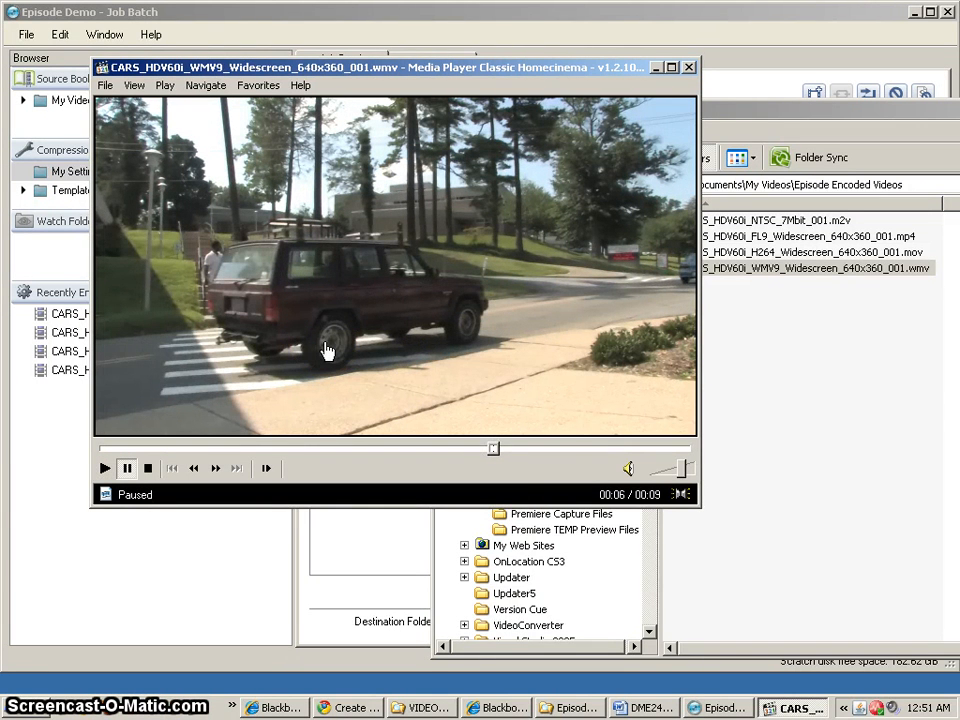
click(601, 30)
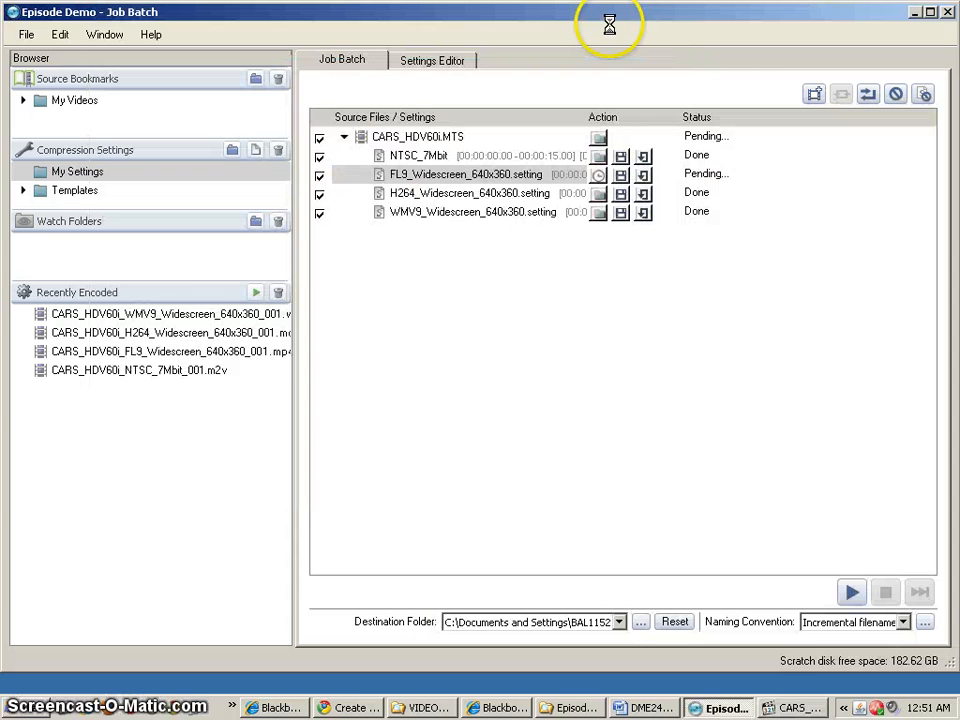